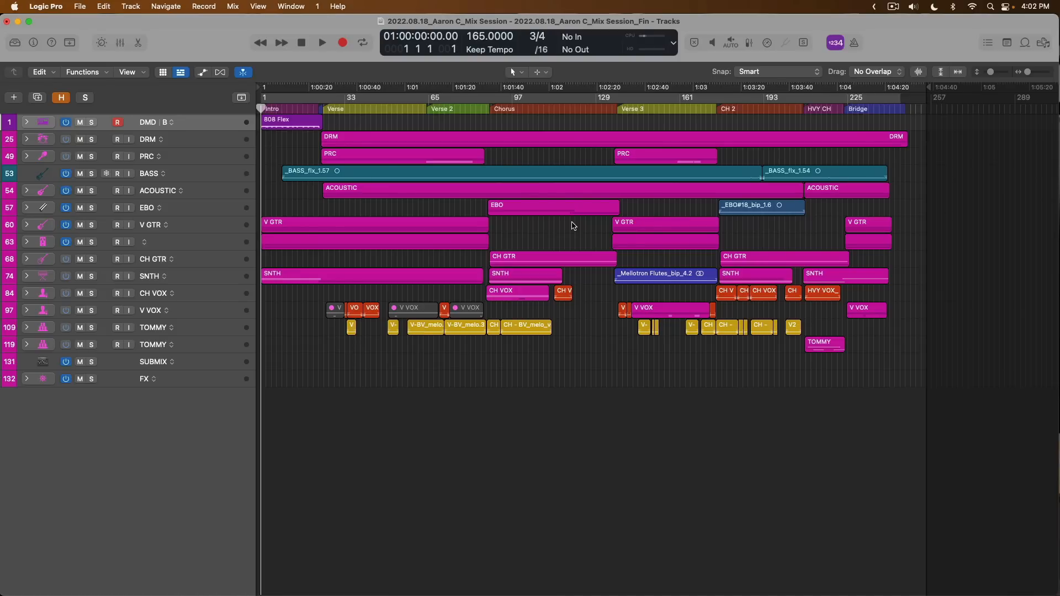
- Show the automation lanes and review the automation on all tracks down to FX, and hide the lanes again
key("a")
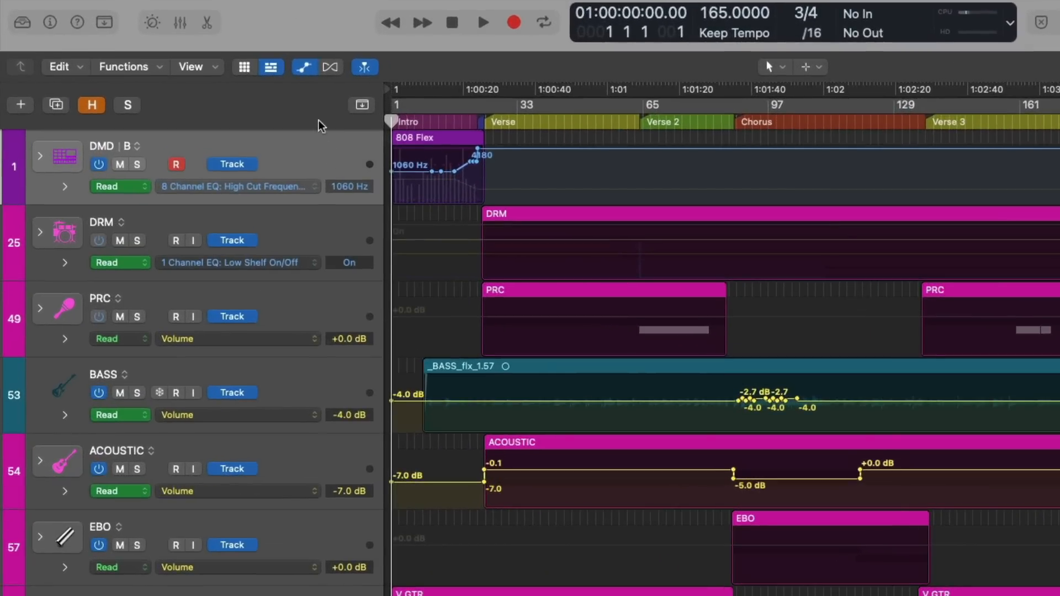
left_click(300, 70)
left_click(300, 70)
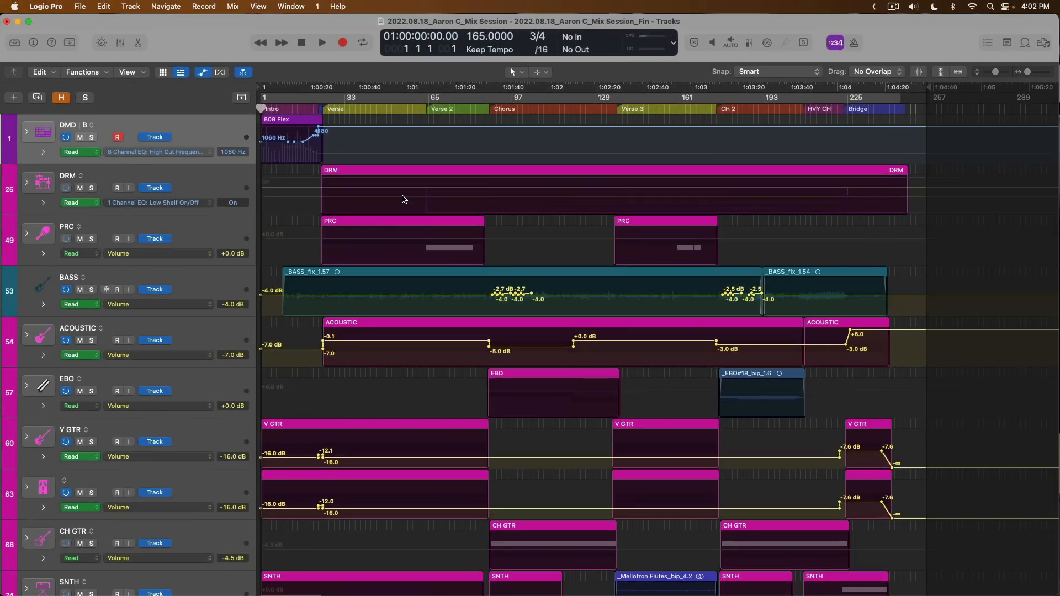
scroll(403, 200, "down", 10)
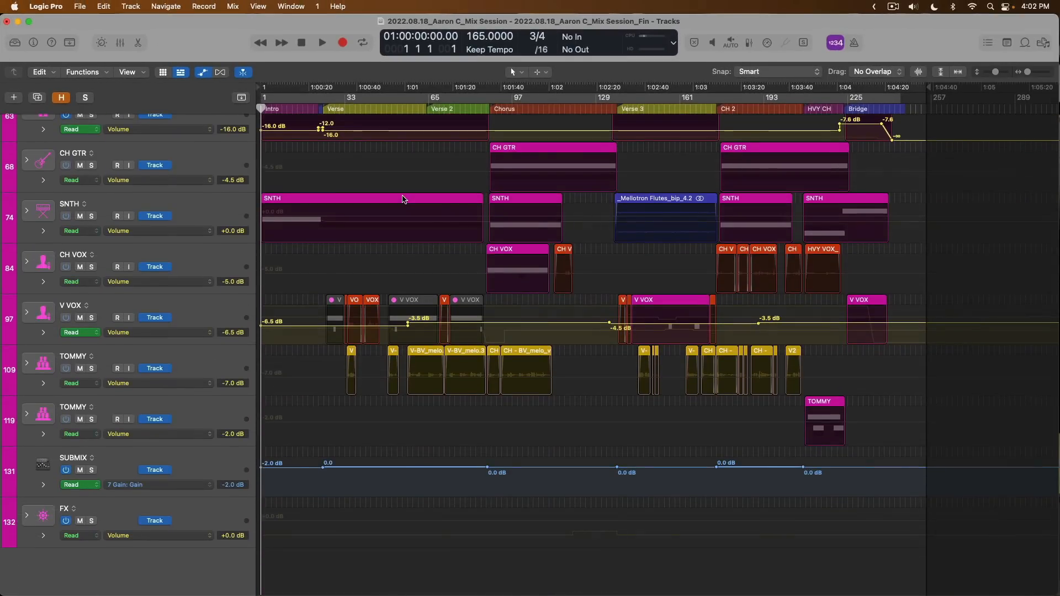
scroll(404, 199, "up", 1)
scroll(404, 200, "up", 10)
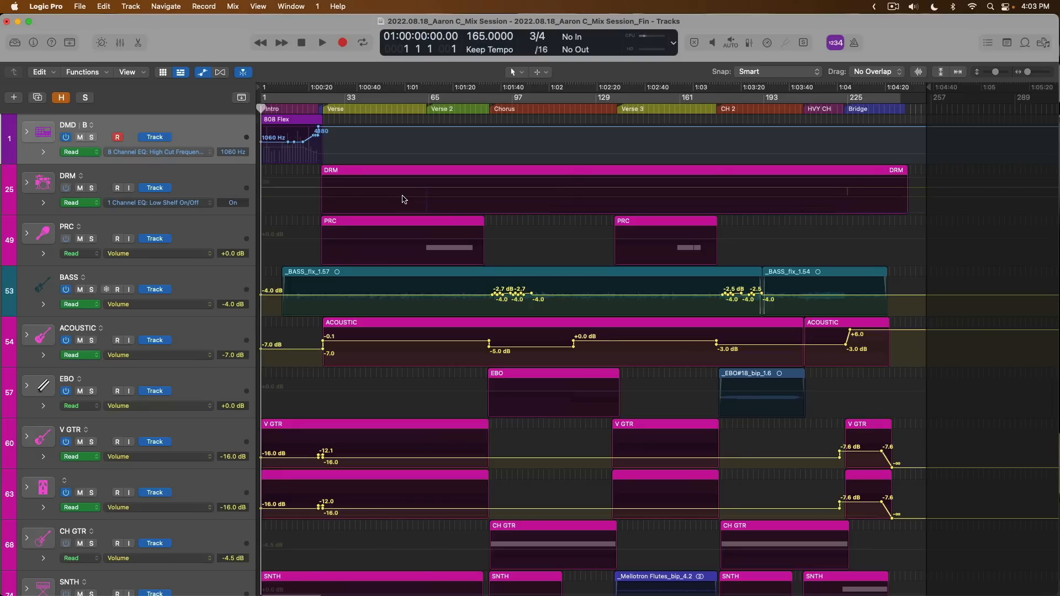
key("super+Up")
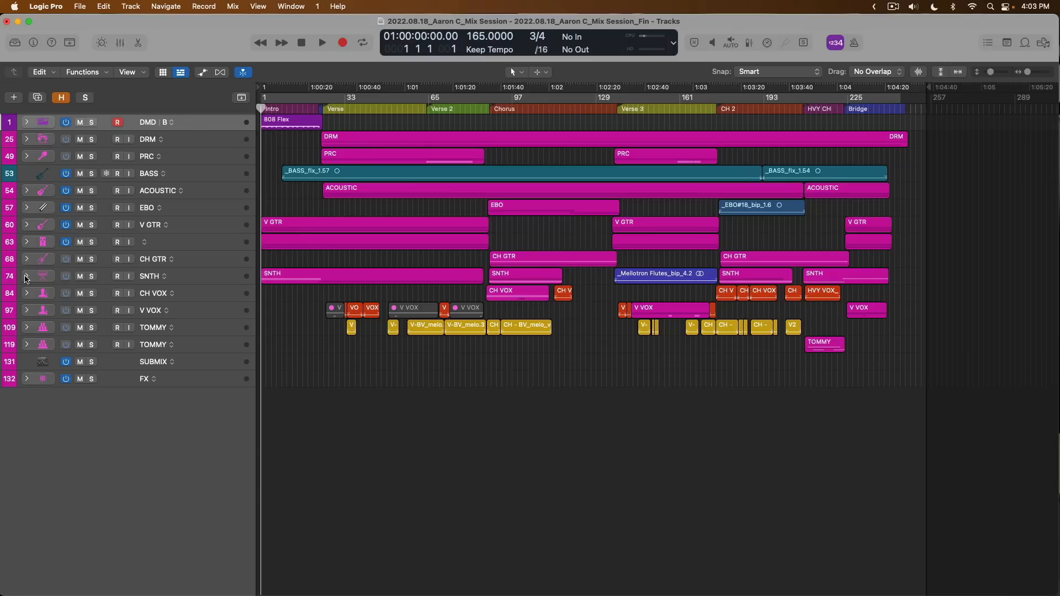
- Expand the SNTH track stack and play the song from the start into the Verse with automation shown
left_click(26, 277)
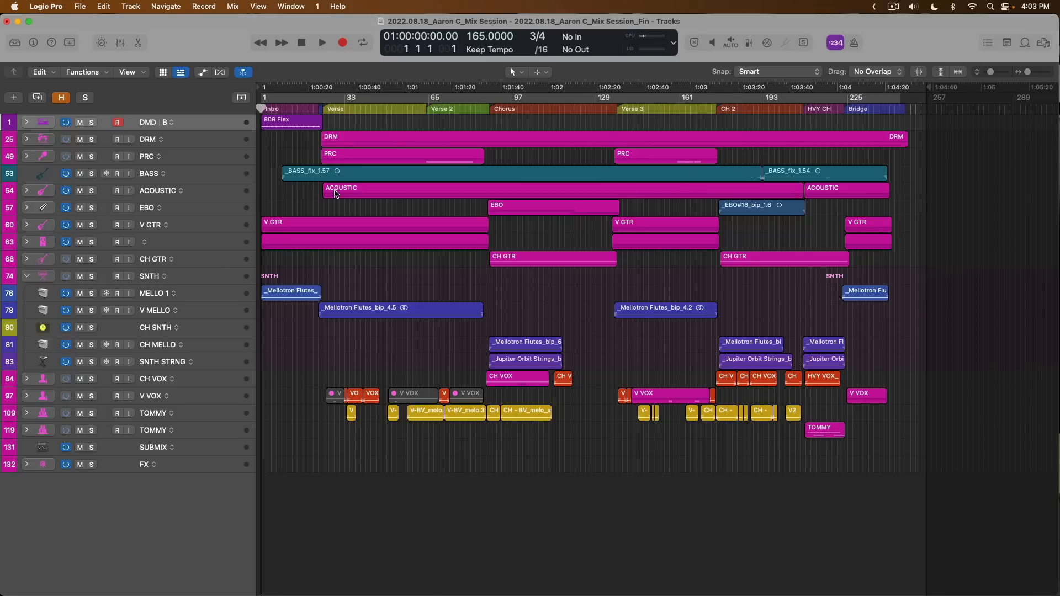
key("a")
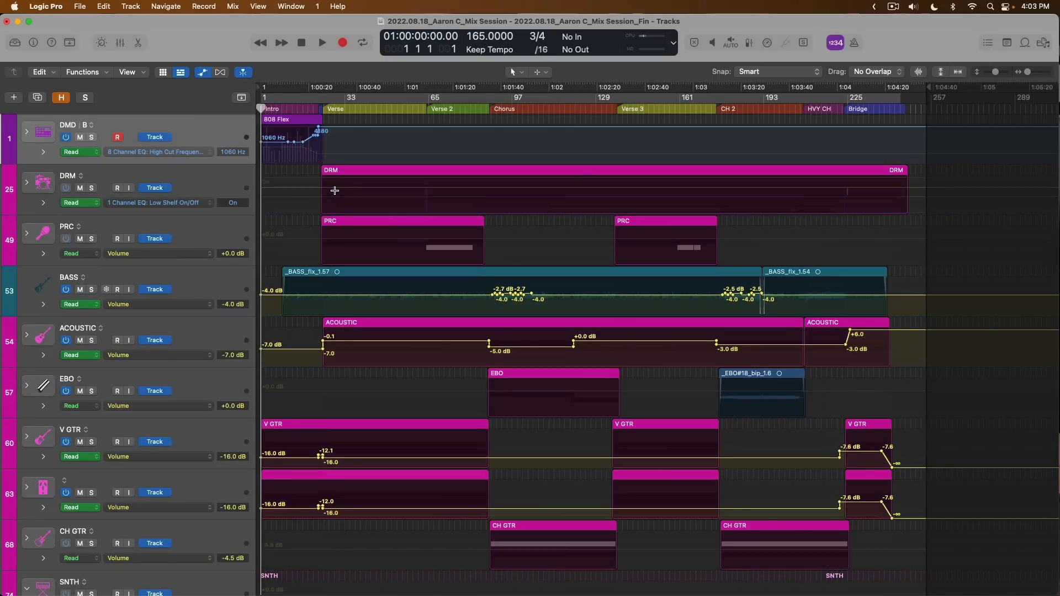
key("space")
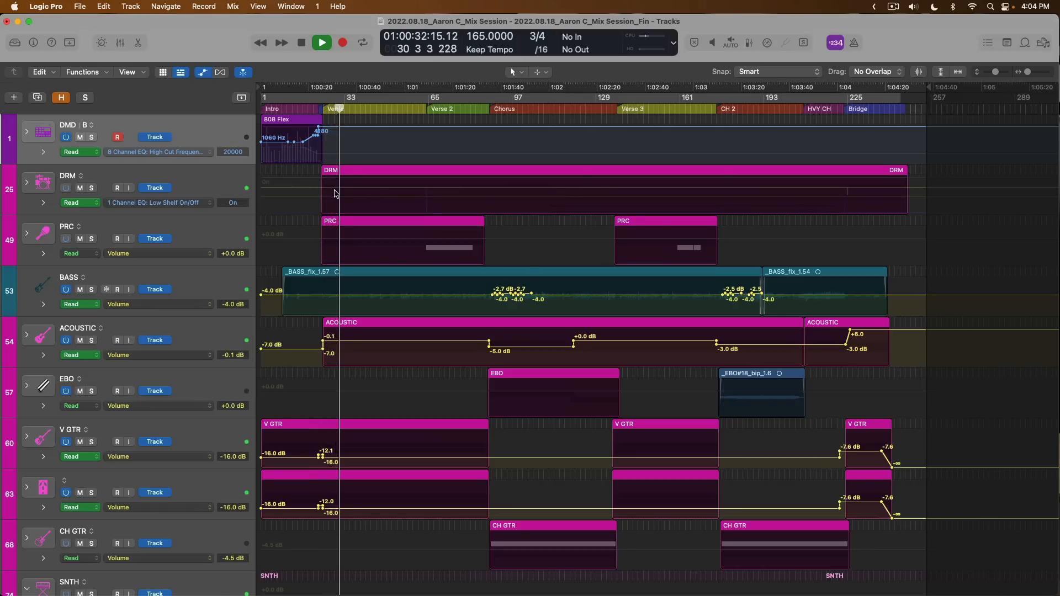
key("space")
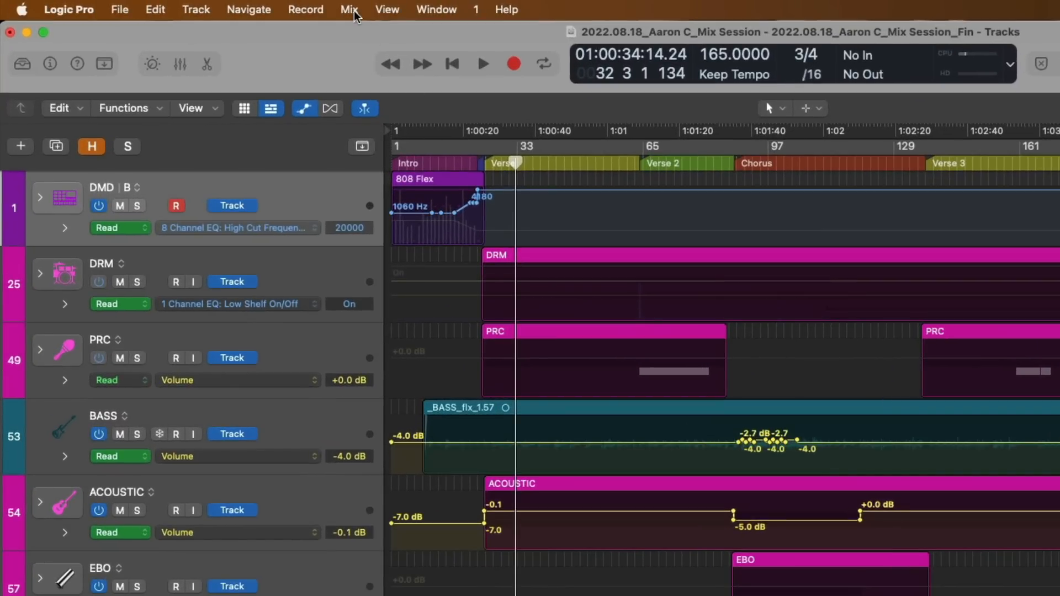
- Turn off Autoselect Automation Parameter in Read Mode and test it with the Drive knob of the DMD track's Overdrive plug-in
left_click(349, 10)
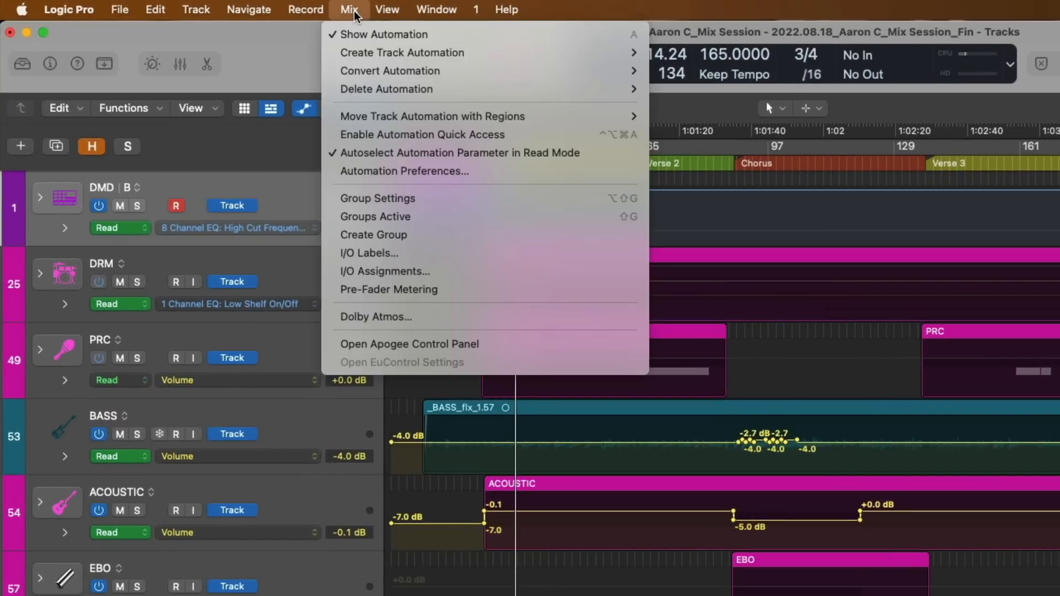
left_click(383, 154)
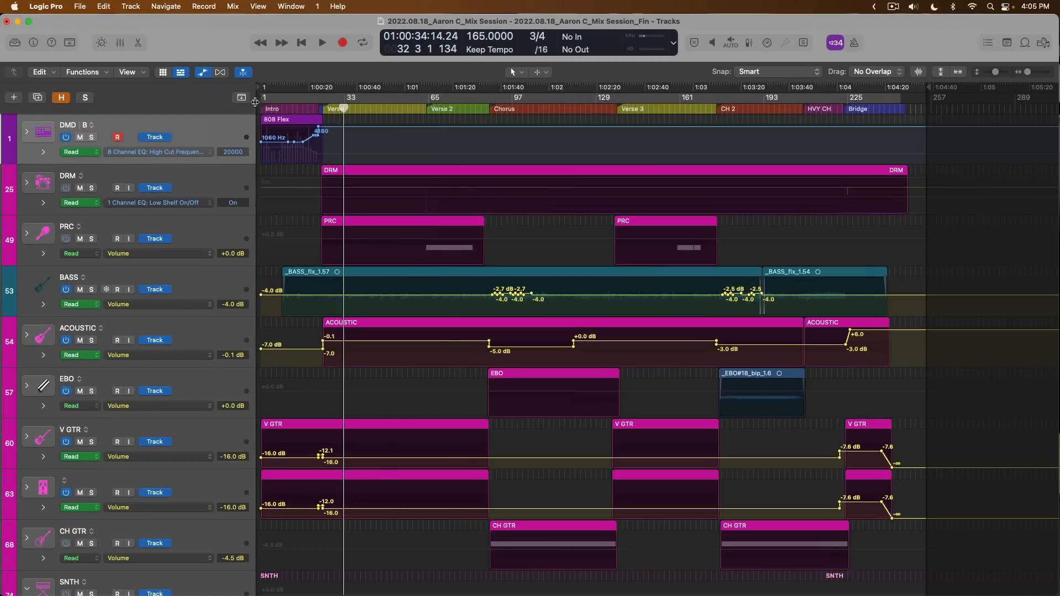
key("i")
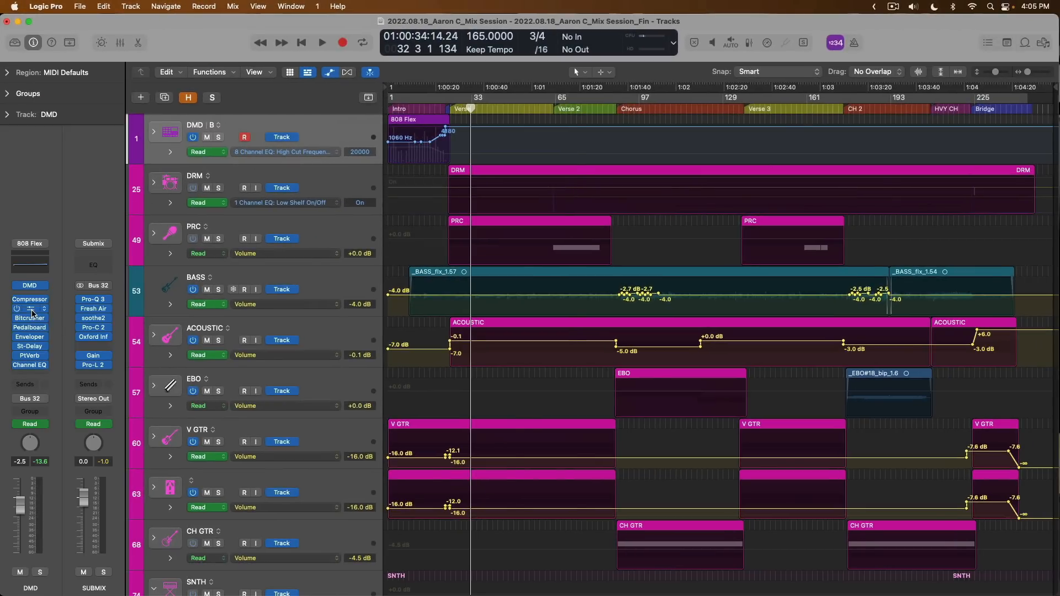
left_click(30, 310)
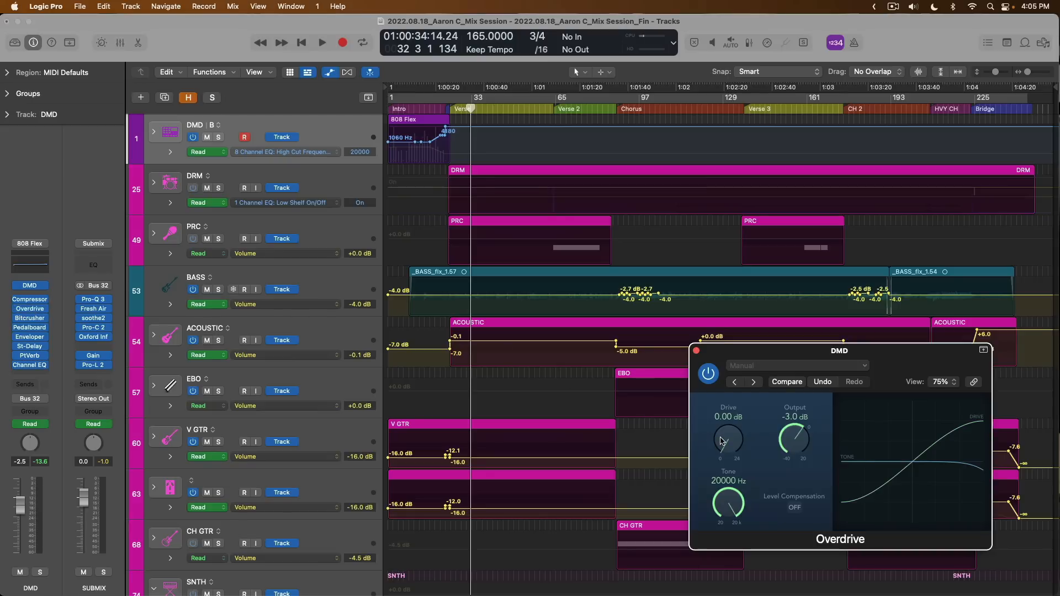
mouse_move(721, 441)
left_mouse_down()
mouse_move(724, 432)
mouse_move(728, 451)
left_mouse_up()
- Enlarge the DMD track and set its automation lane to the Overdrive's Drive parameter
left_click(363, 138)
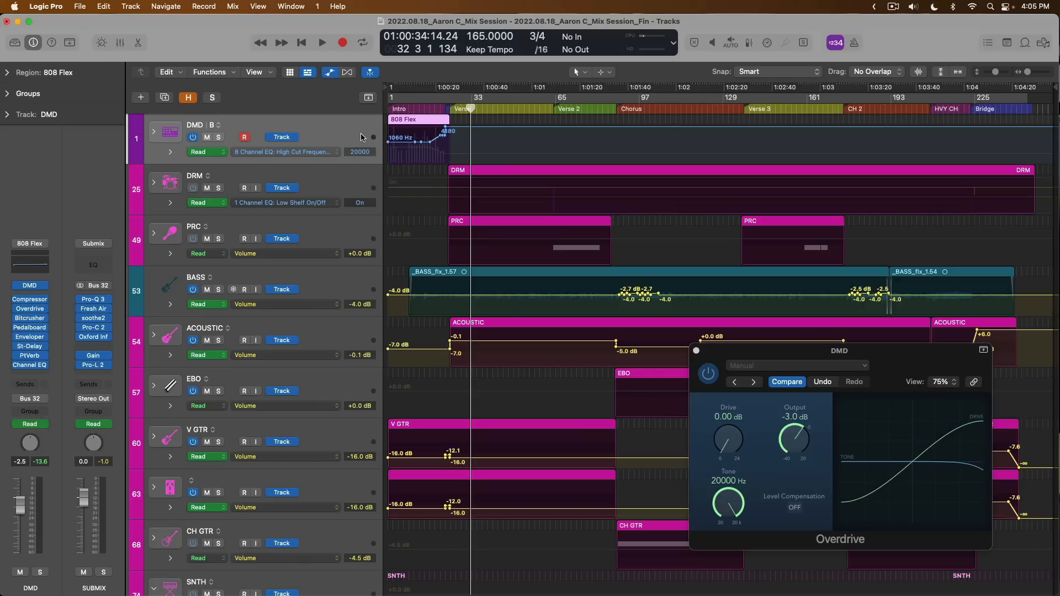
key("ctrl+z")
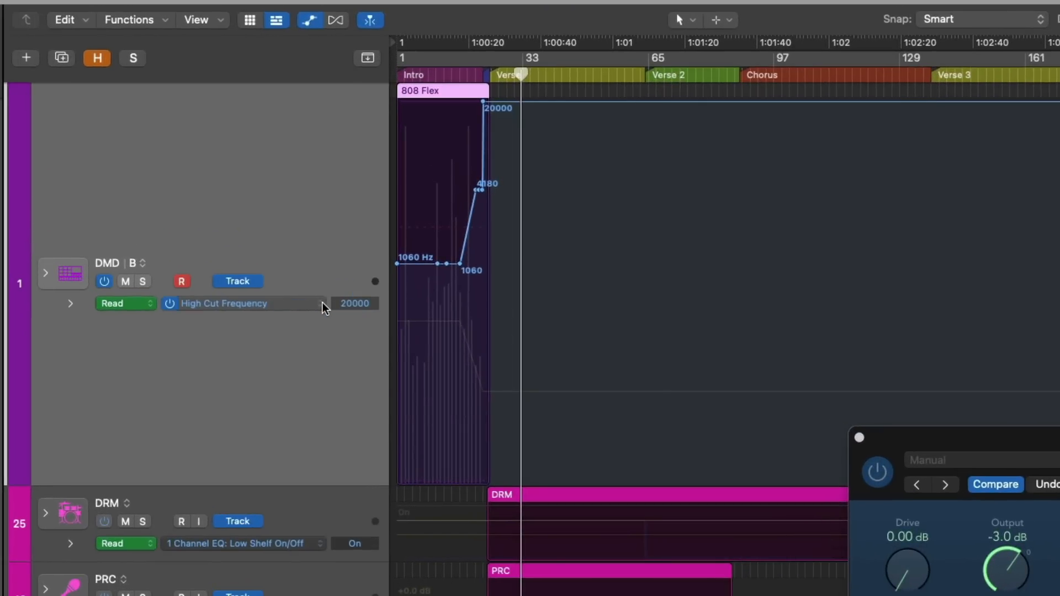
left_click(322, 304)
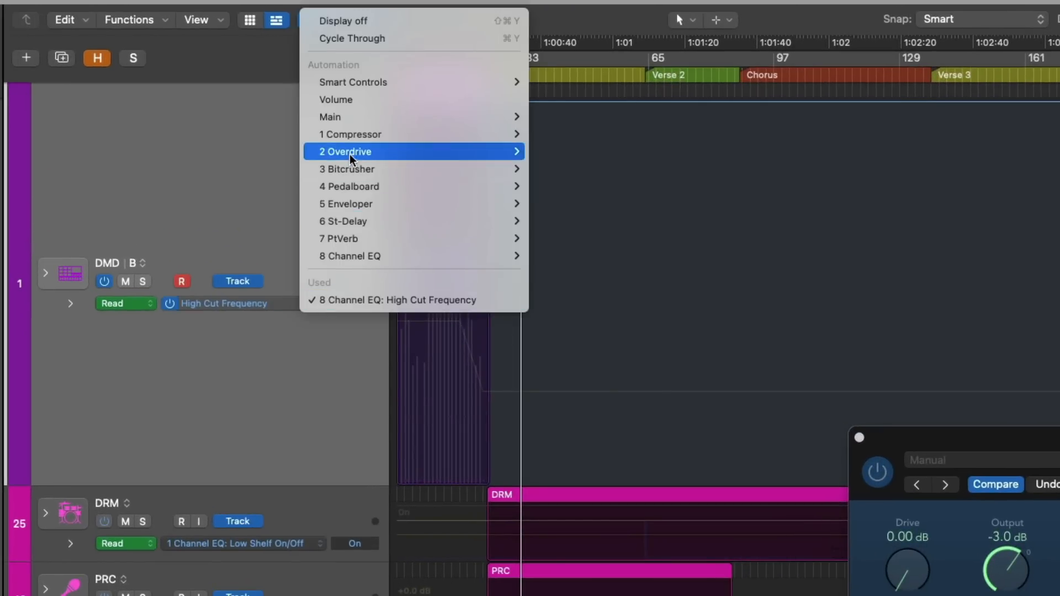
mouse_move(350, 154)
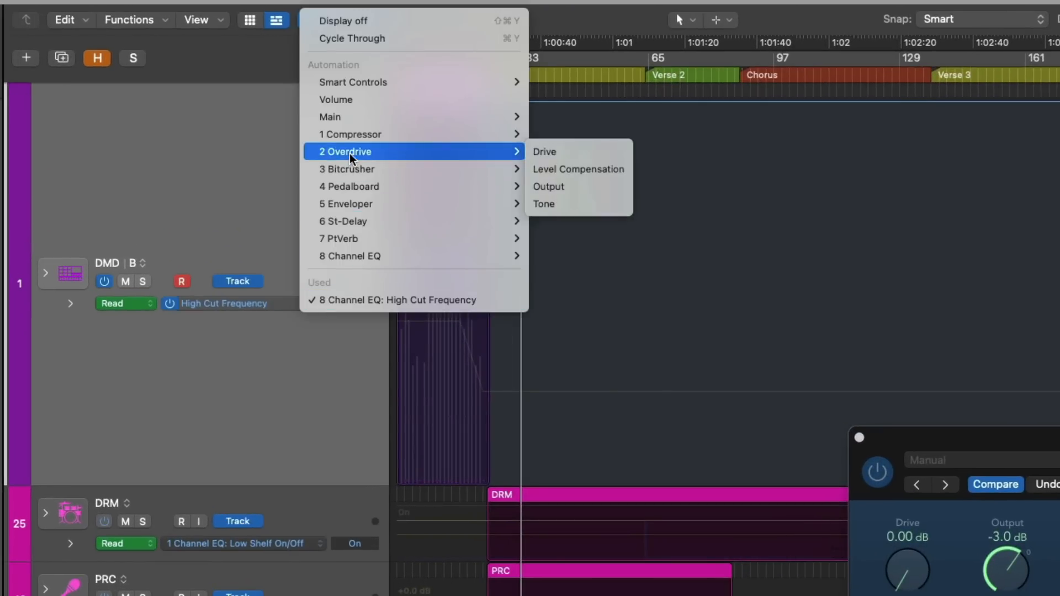
left_click(547, 156)
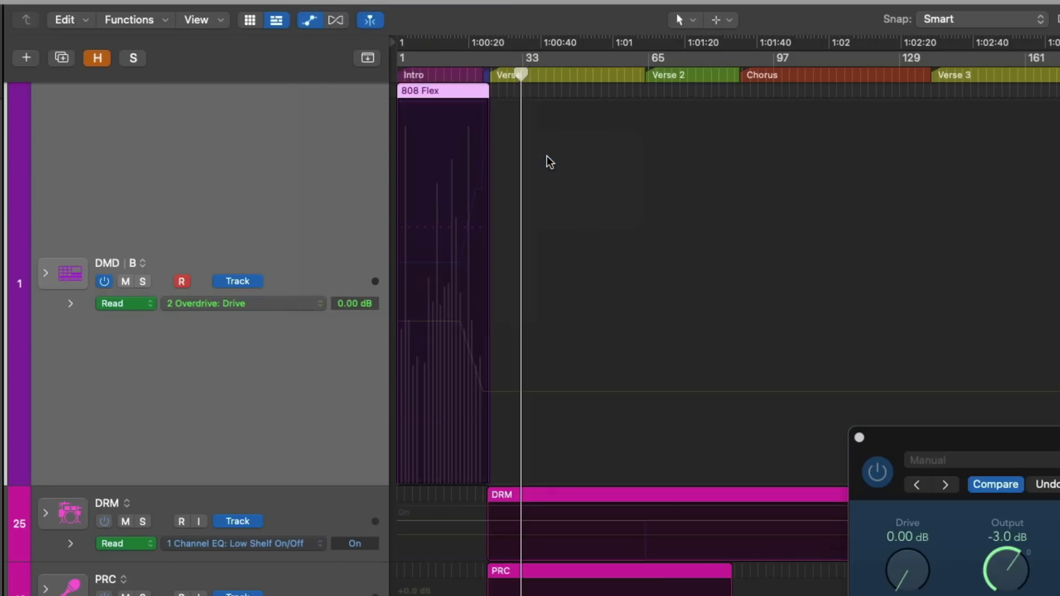
- Draw a Drive automation ramp up to 6.50 dB at bar 5 of the DMD intro region, and undo it
left_click(525, 458)
left_click_drag(526, 458, 389, 325)
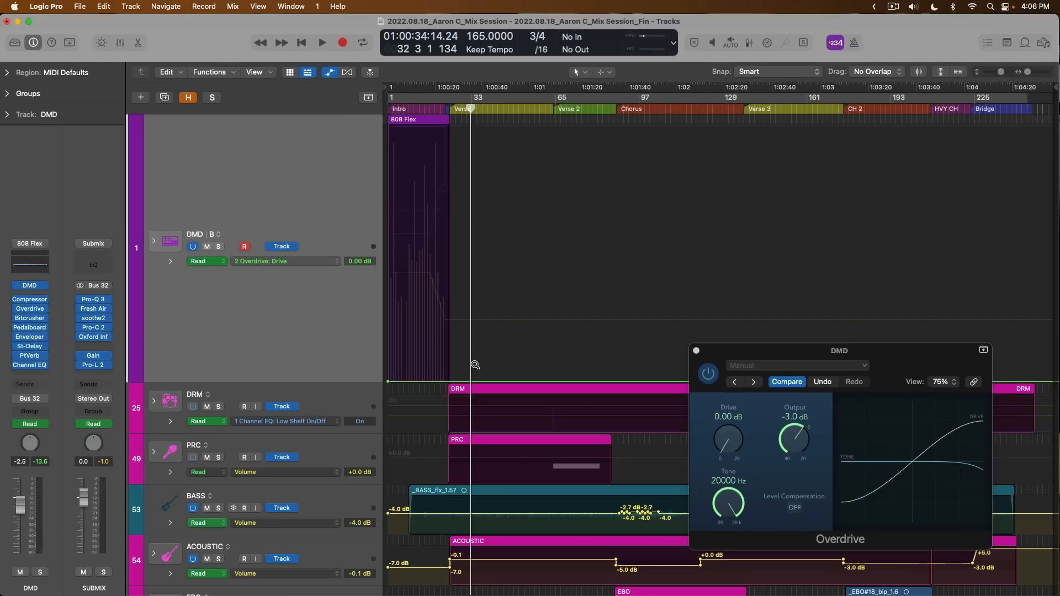
scroll(409, 281, "down", 5)
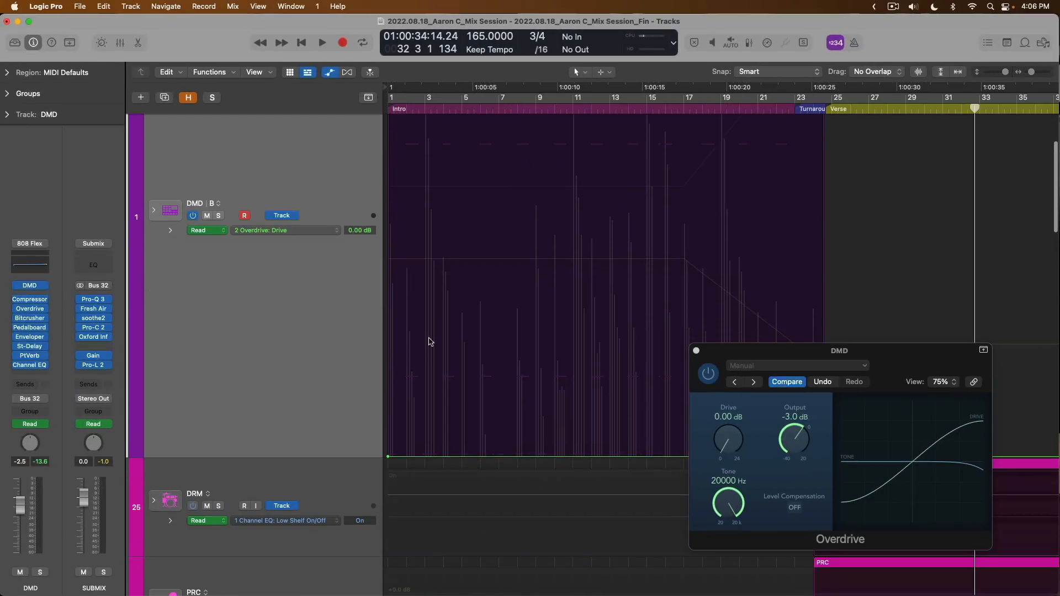
left_click(466, 457)
left_click_drag(476, 457, 481, 327)
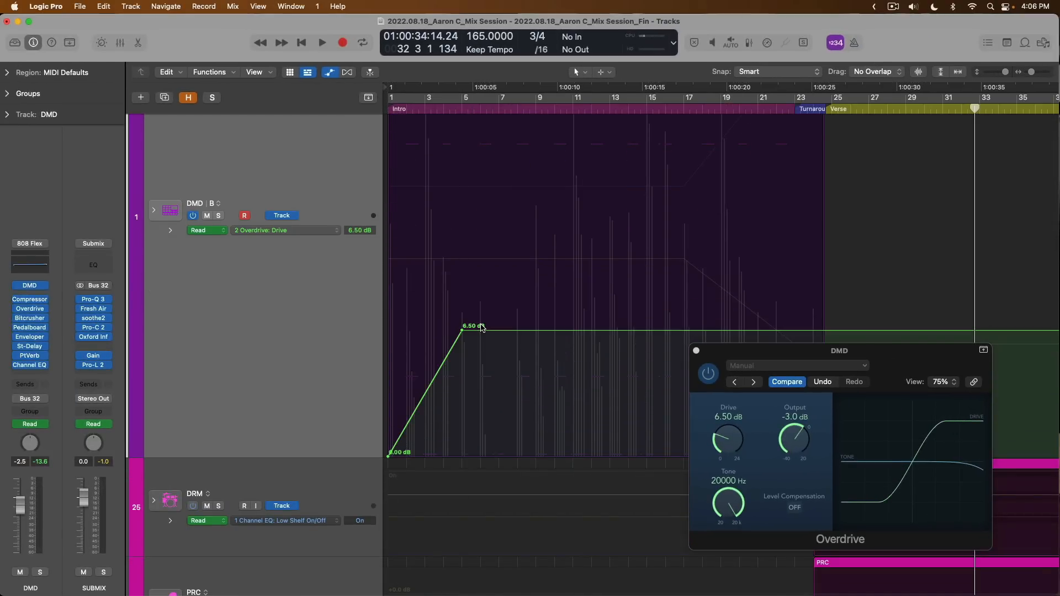
key("super+z")
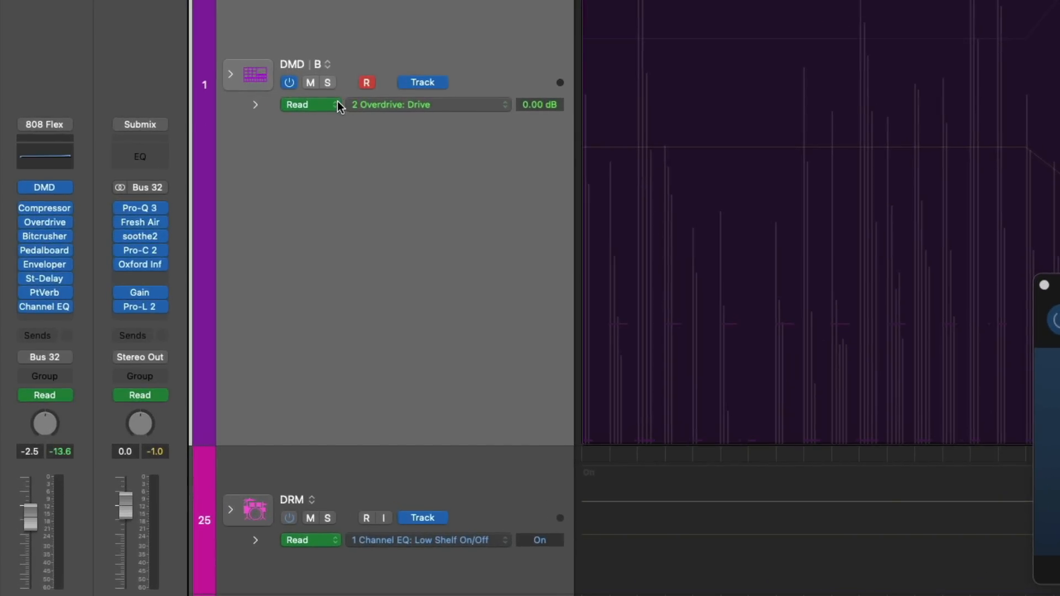
- Set the DMD track's automation mode to Touch
left_click(334, 104)
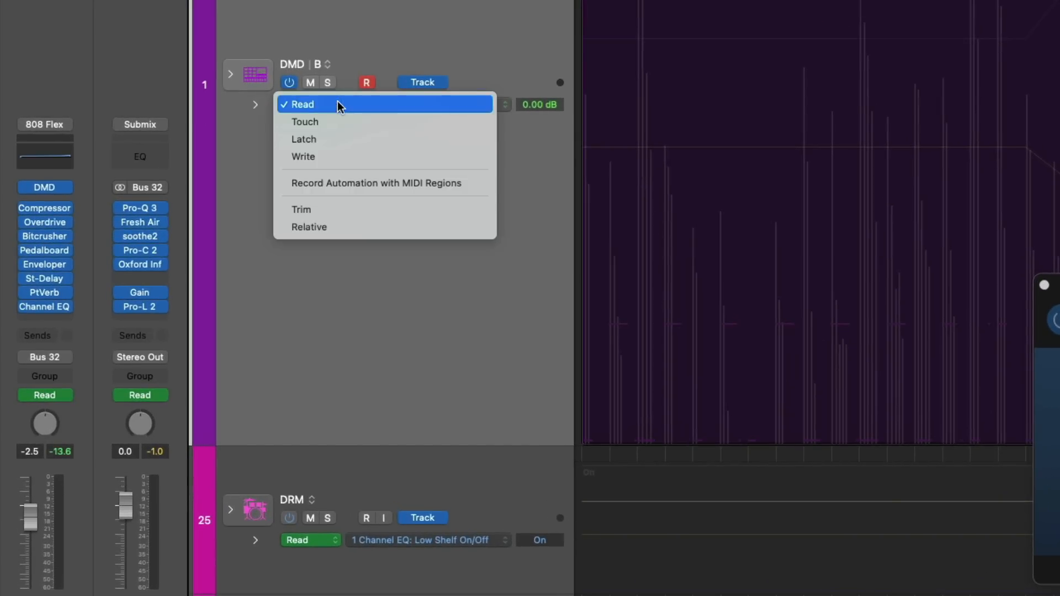
left_click(333, 282)
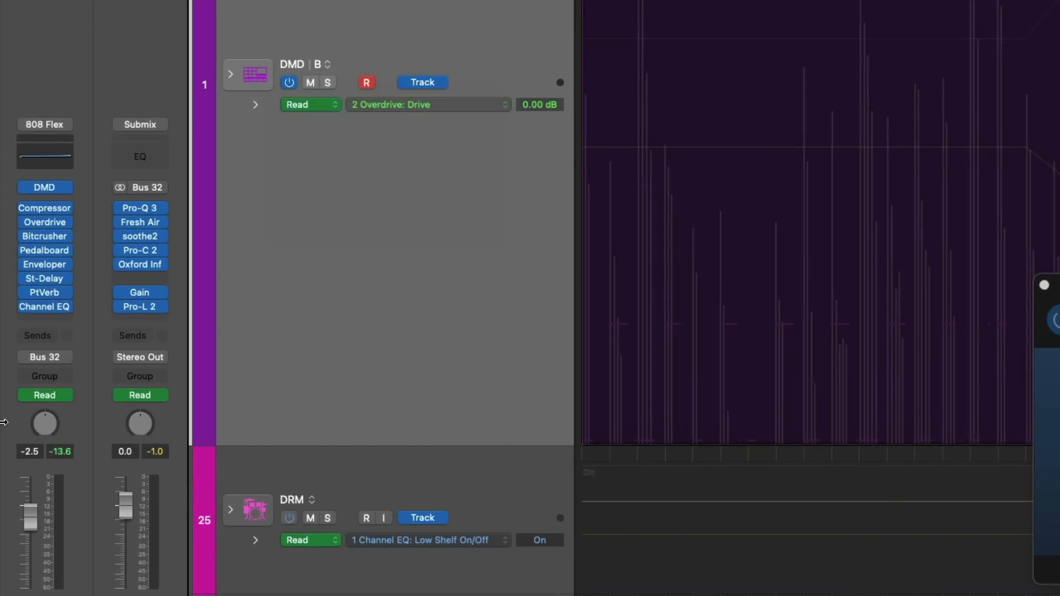
left_click(49, 396)
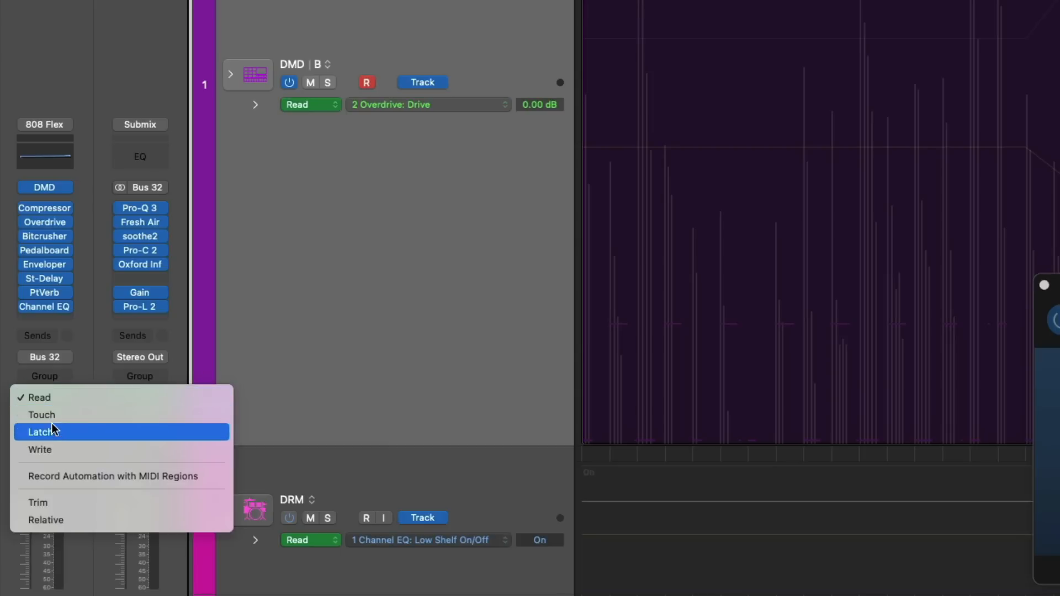
left_click(55, 415)
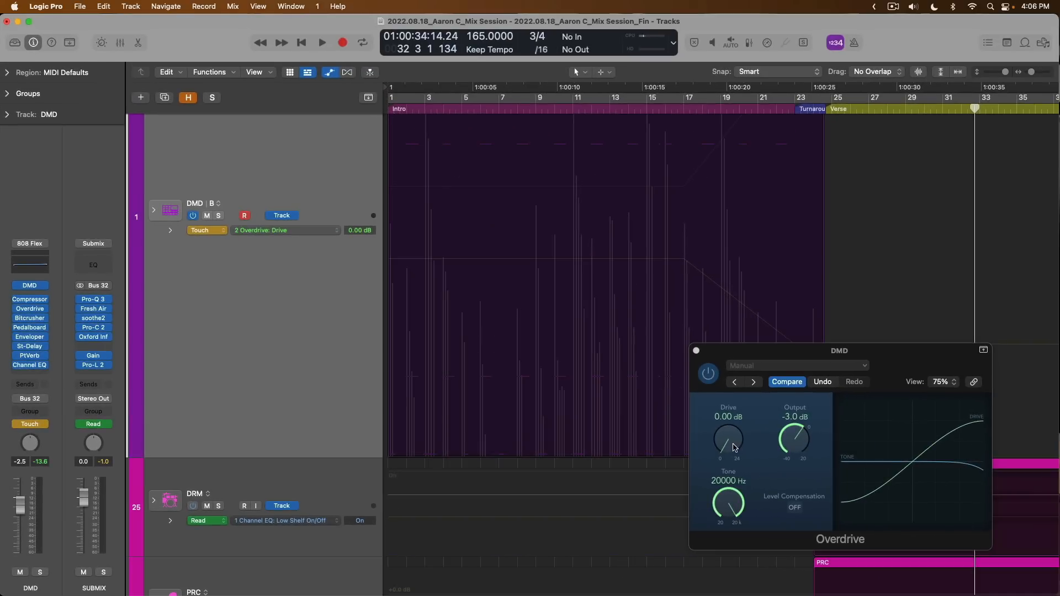
- Record a Drive automation pass on the DMD track from the start, raising Drive gradually to 10.00 dB by bar 17, and undo it
left_click(734, 447)
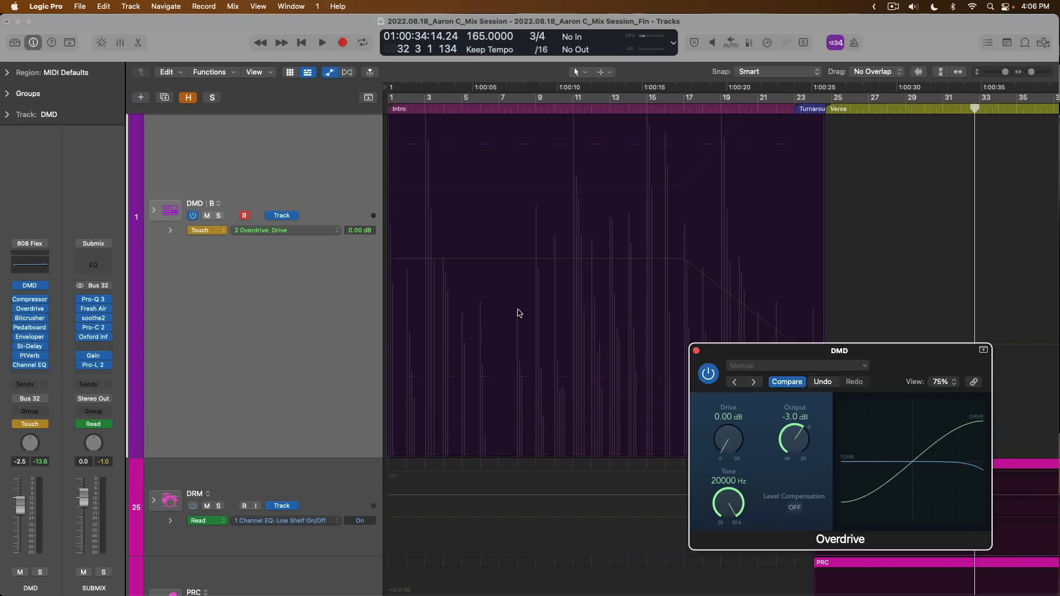
key("Return")
key("space")
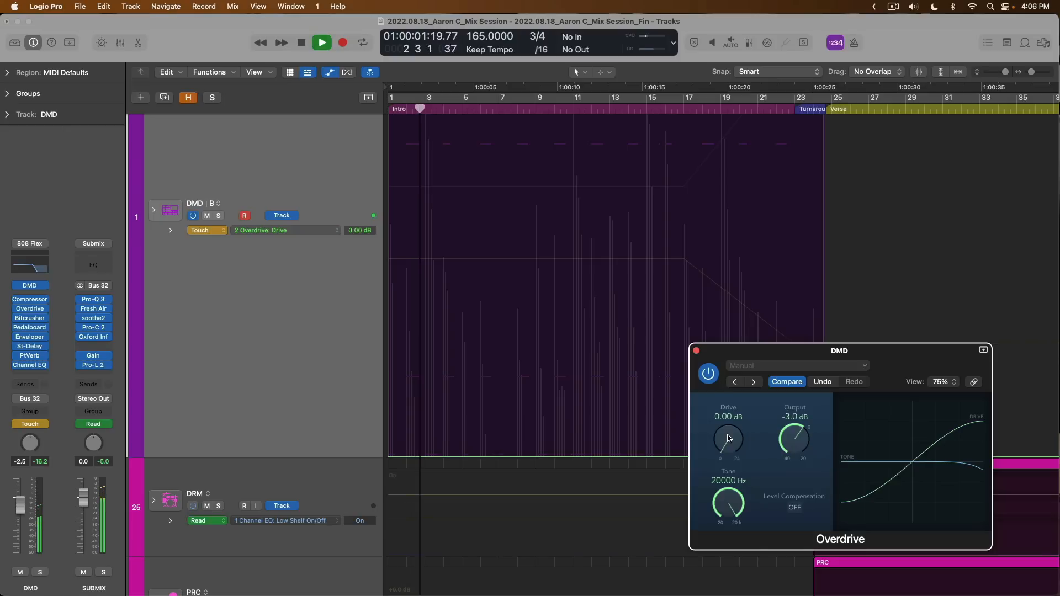
left_click_drag(728, 439, 727, 434)
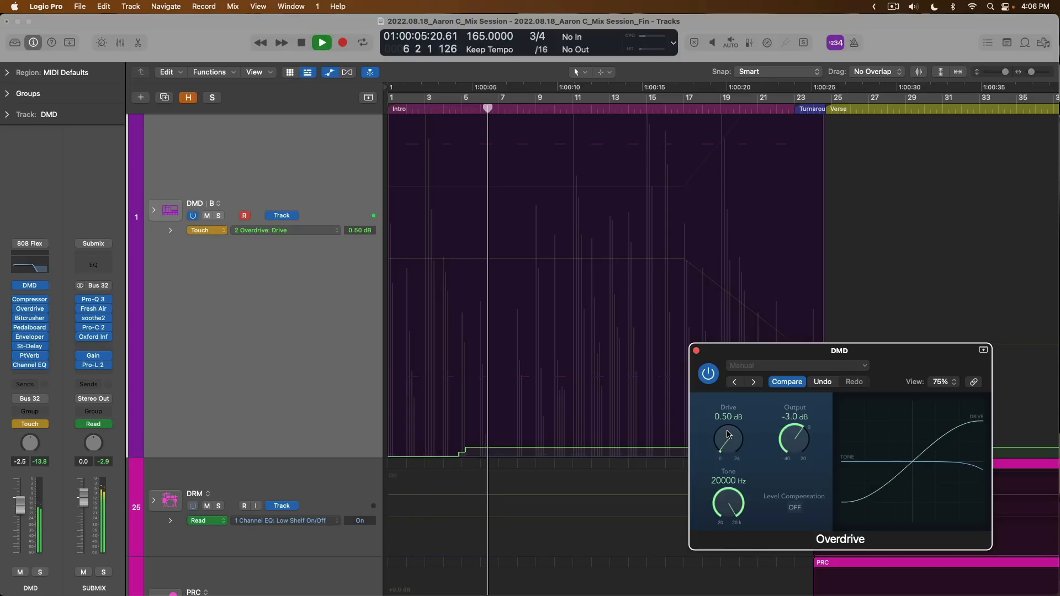
left_click_drag(727, 435, 729, 364)
key("space")
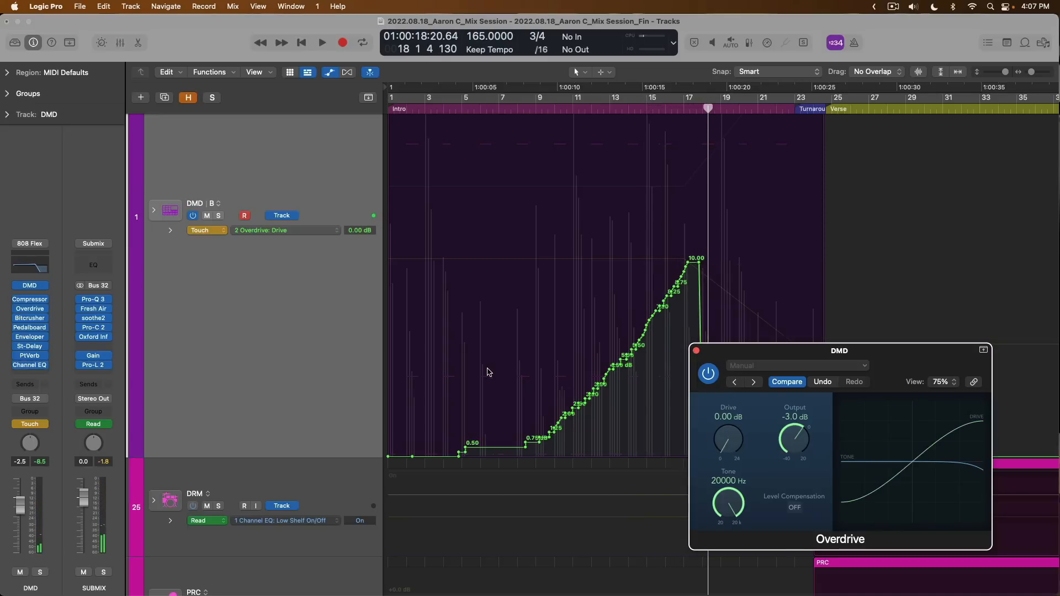
key("super+z")
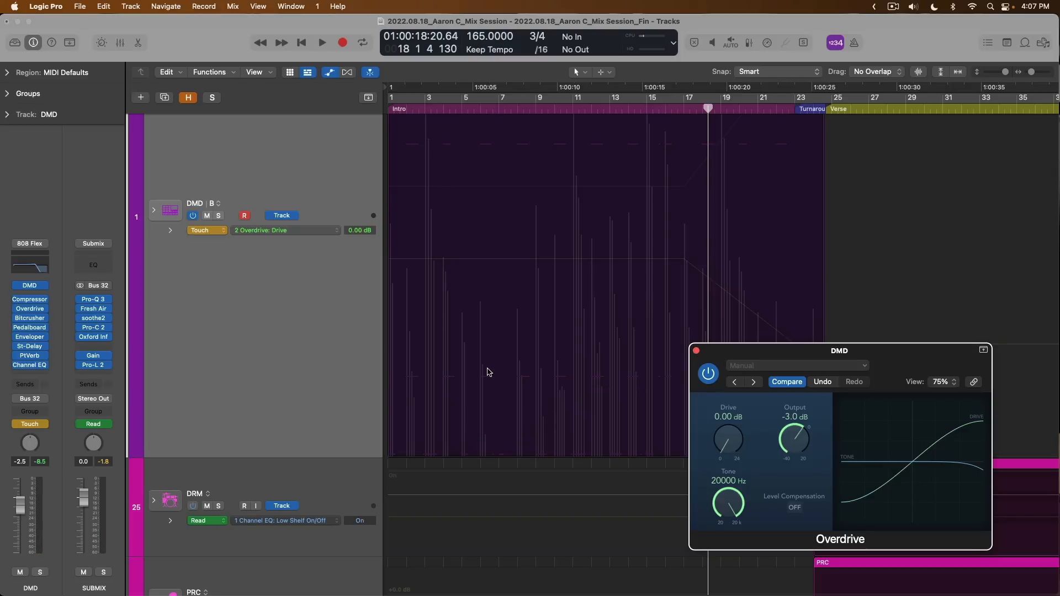
- Turn Autoselect Automation Parameter in Read Mode back on and recheck the setting
left_click(233, 6)
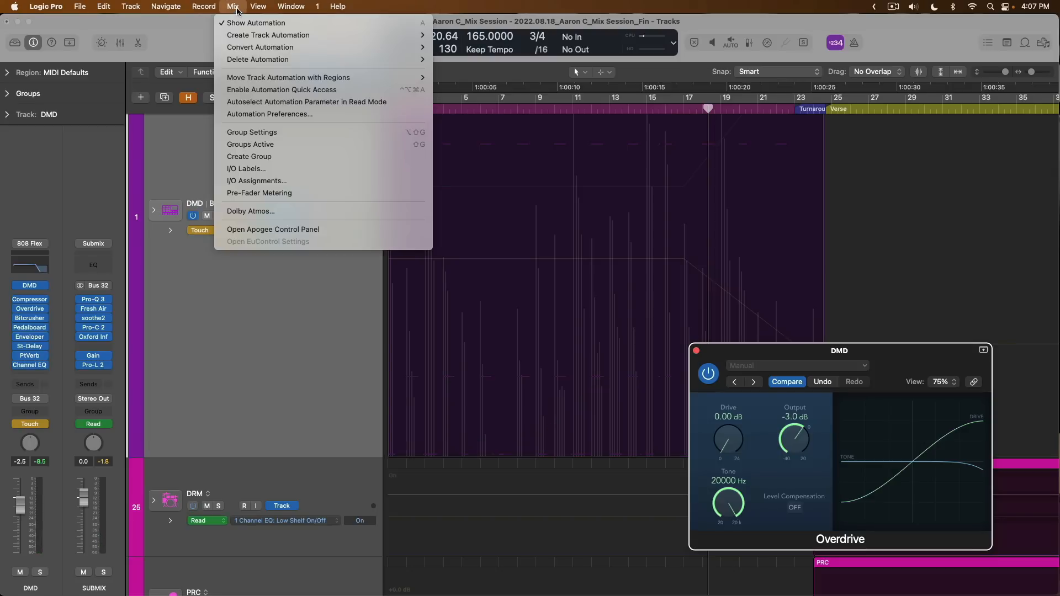
left_click(243, 103)
left_click(233, 7)
left_click(297, 293)
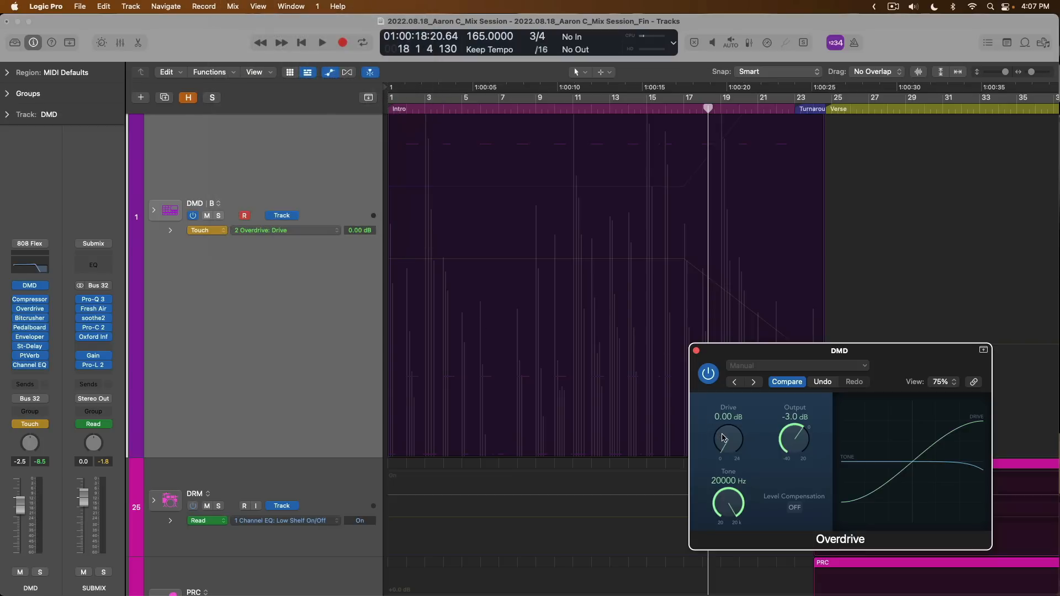
- Switch the DMD lane's automation parameter by touching the Overdrive's Output, Tone (18900 Hz), the channel's pan and Drive in turn
left_click(788, 444)
left_click_drag(738, 504, 736, 505)
left_click(31, 443)
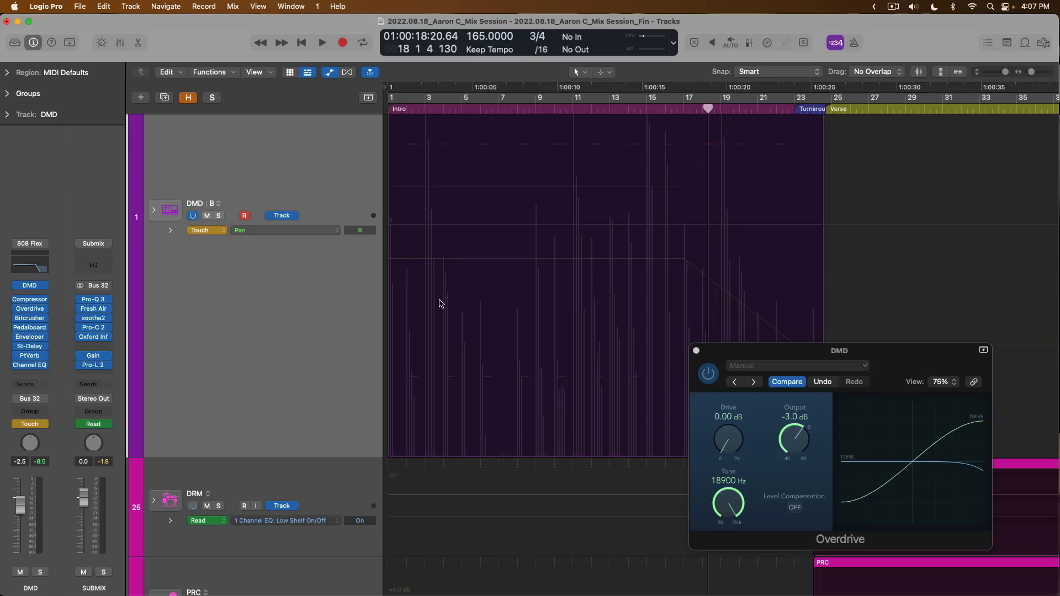
left_click(730, 442)
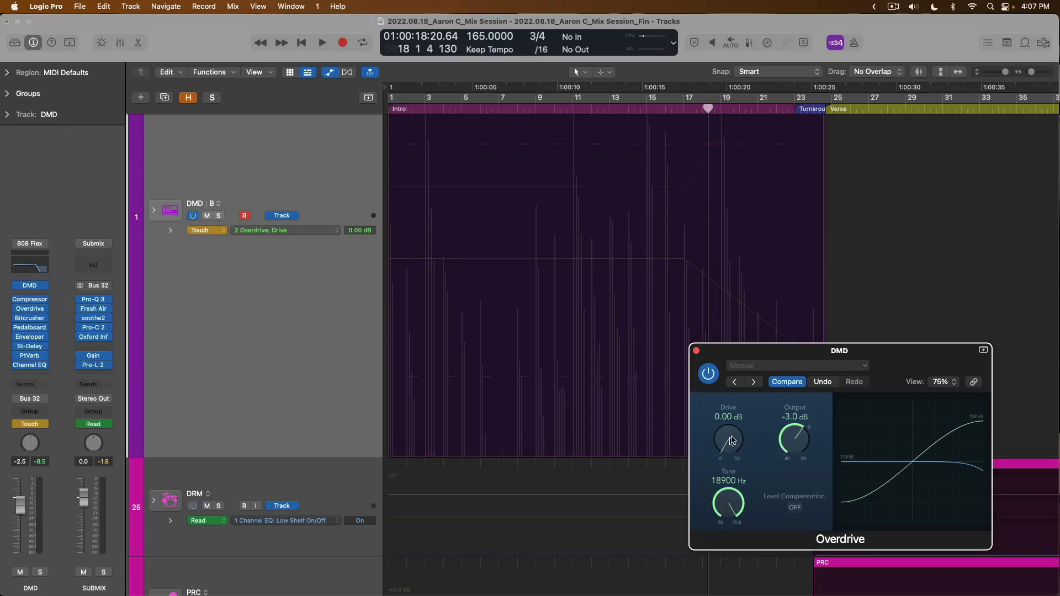
- Revert the Overdrive's Tone to 20000 Hz and set the DMD track's automation mode to Read
left_click(778, 386)
left_click(218, 230)
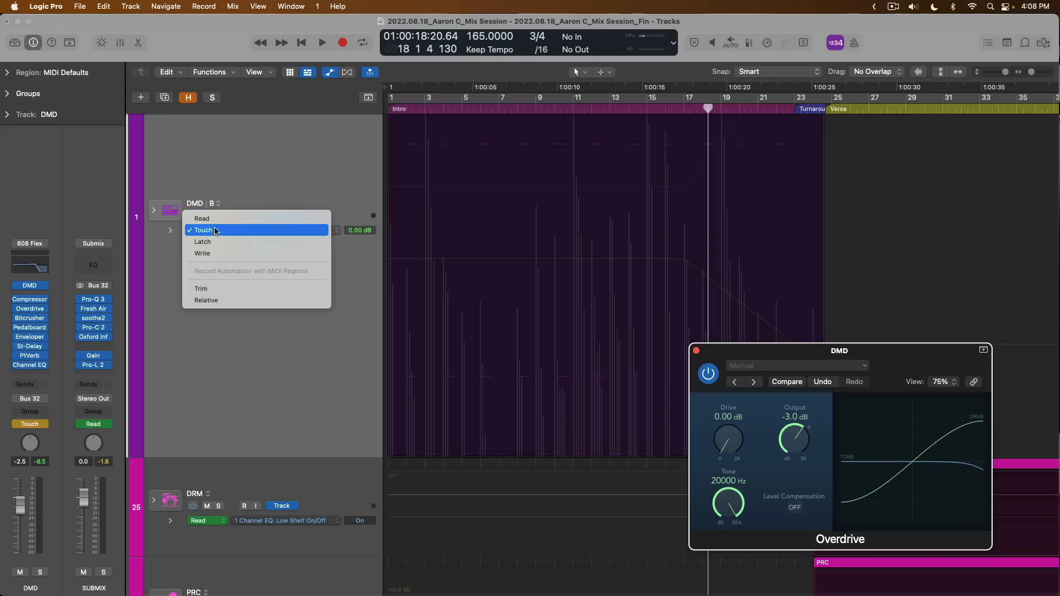
left_click(218, 216)
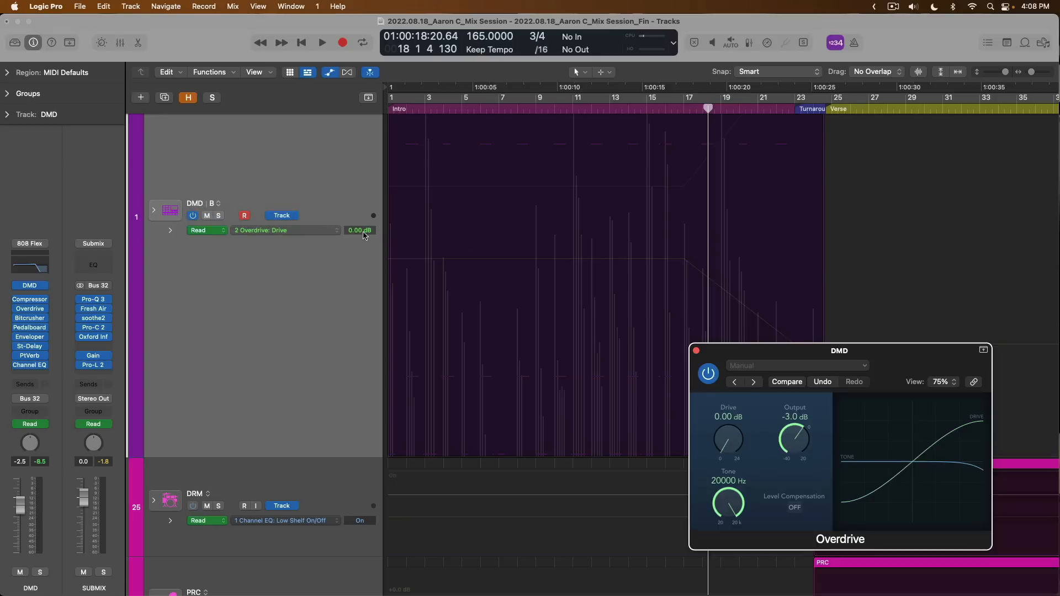
- Display the Channel EQ: High Cut Frequency automation in the DMD track's lane
left_click(333, 232)
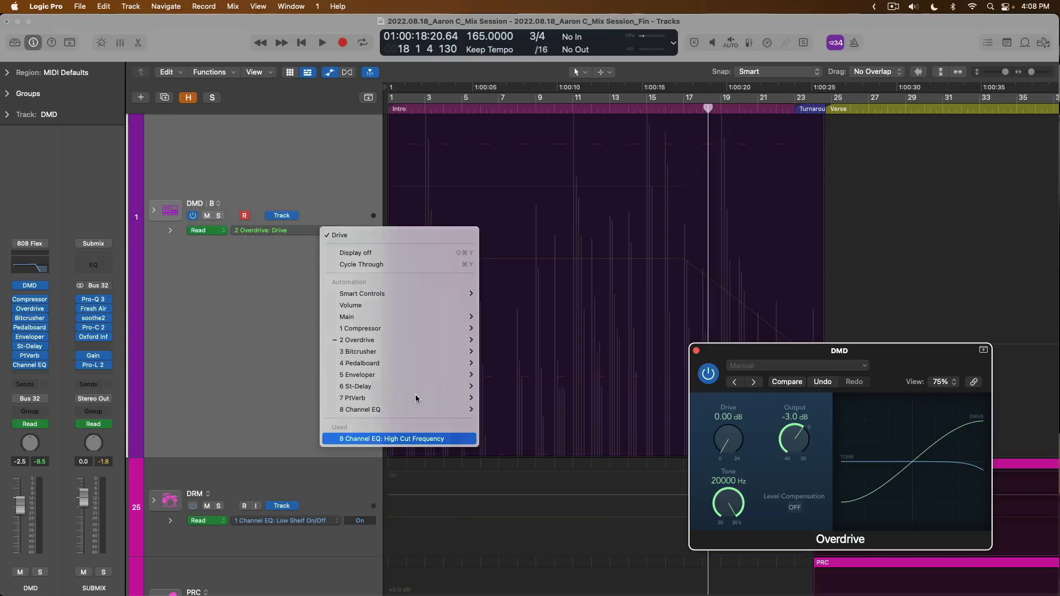
left_click(369, 439)
scroll(523, 290, "up", 5)
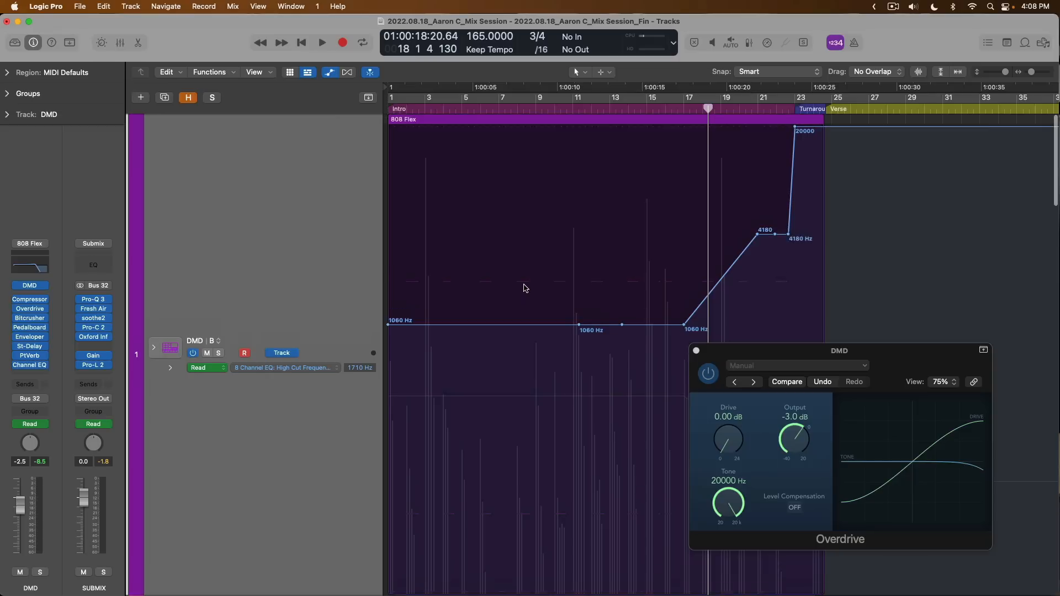
- Hide the plug-in window and choose the Marquee Tool as the secondary tool for the BASS and ACOUSTIC chorus automation
key("v")
key("z")
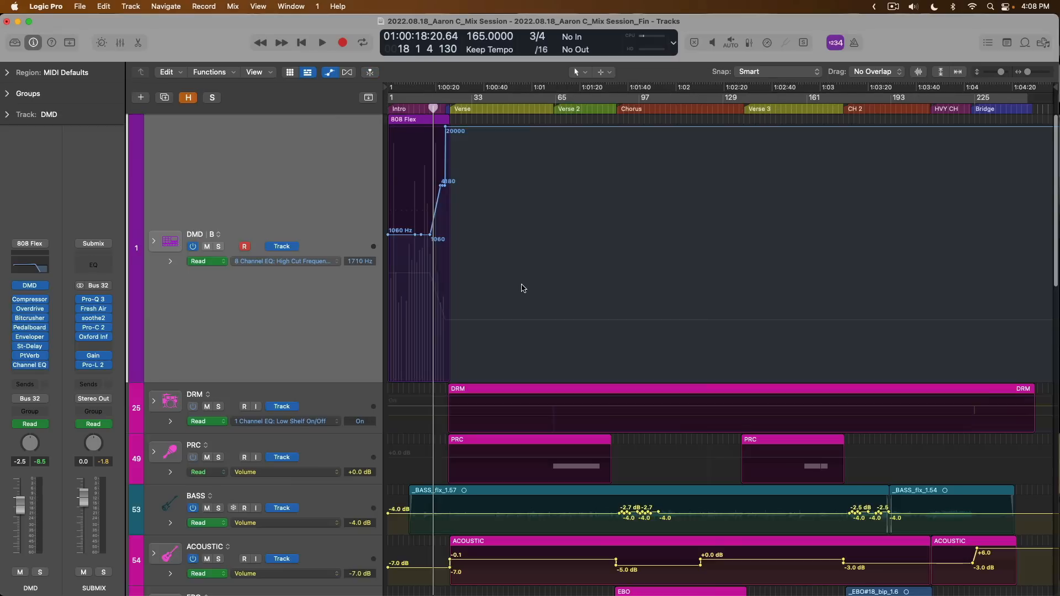
scroll(522, 288, "down", 10)
left_click_drag(587, 213, 725, 288)
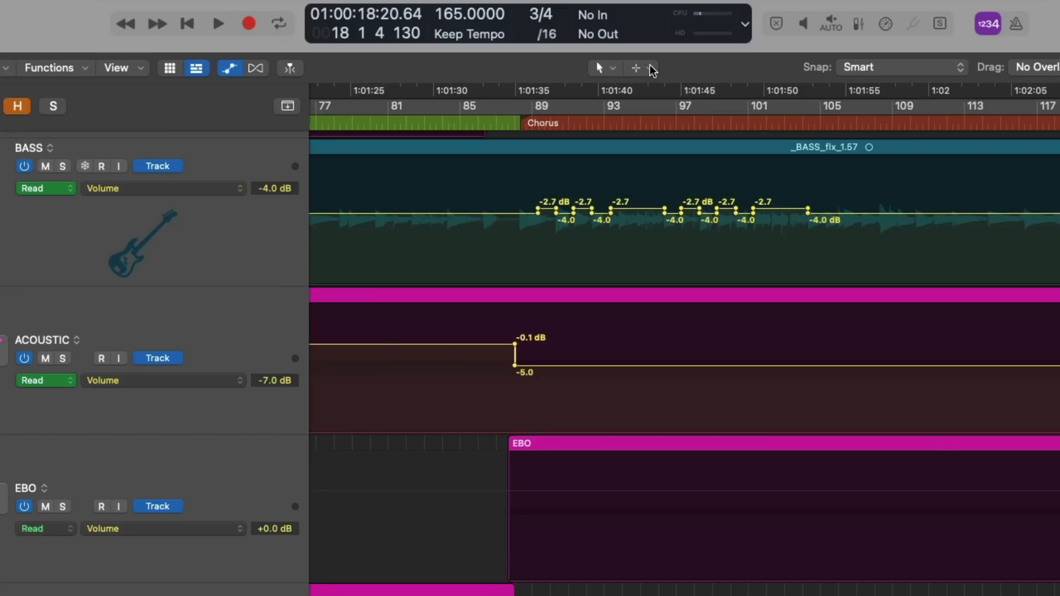
left_click(641, 67)
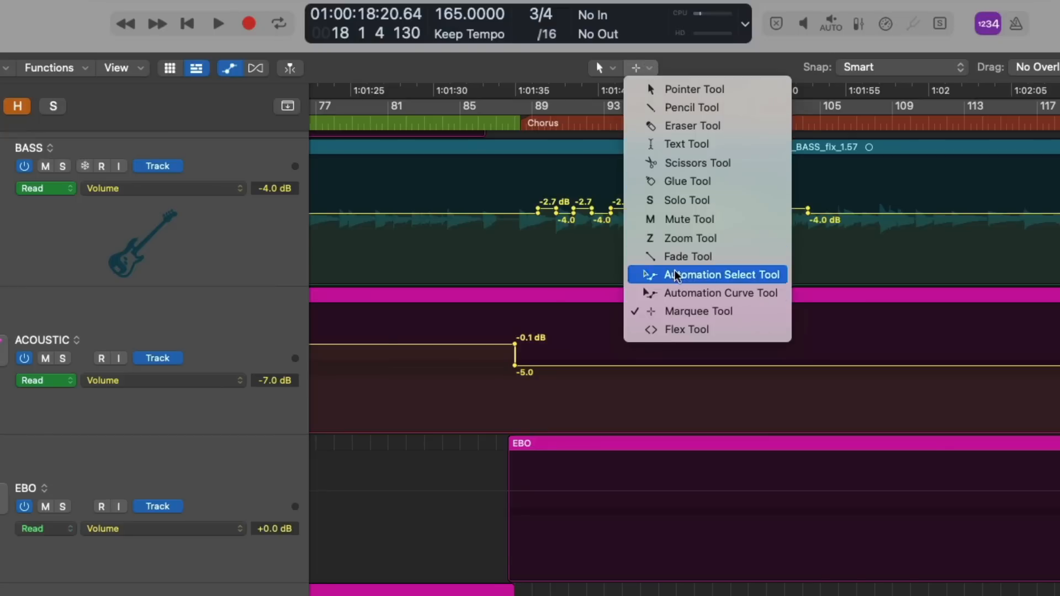
left_click(673, 311)
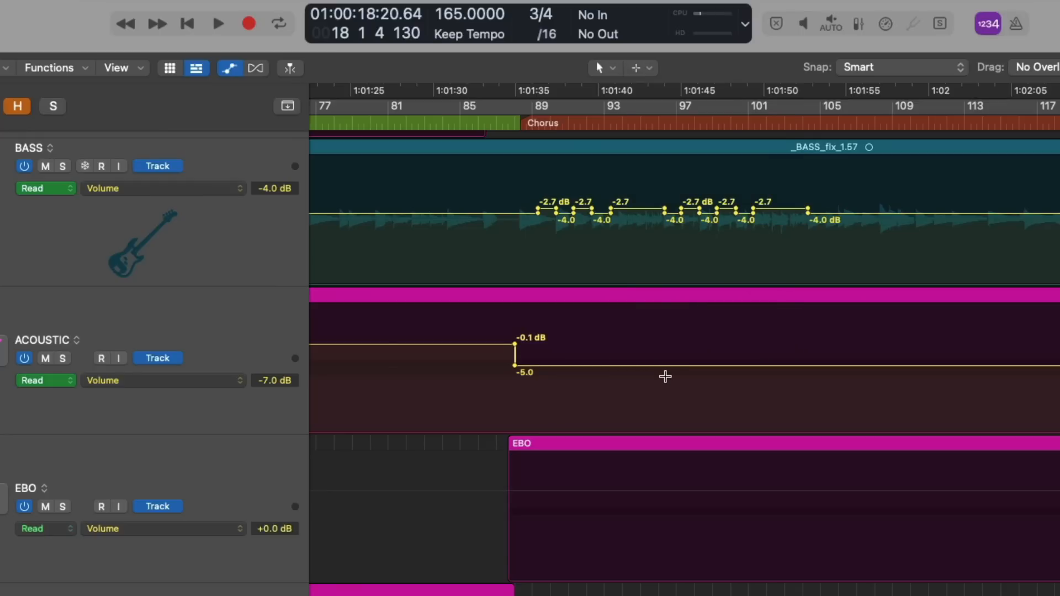
- Try raising the ACOUSTIC volume to -0.1 dB over a marquee selection at about bars 96 to 106, reshape its end, and undo it
left_click_drag(666, 377, 847, 379)
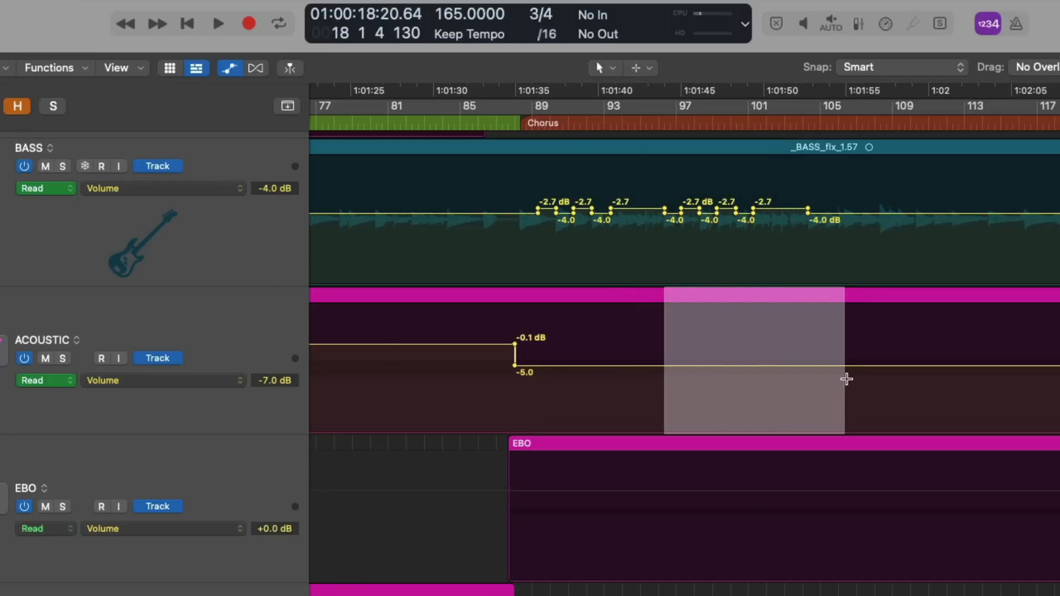
left_click(729, 367)
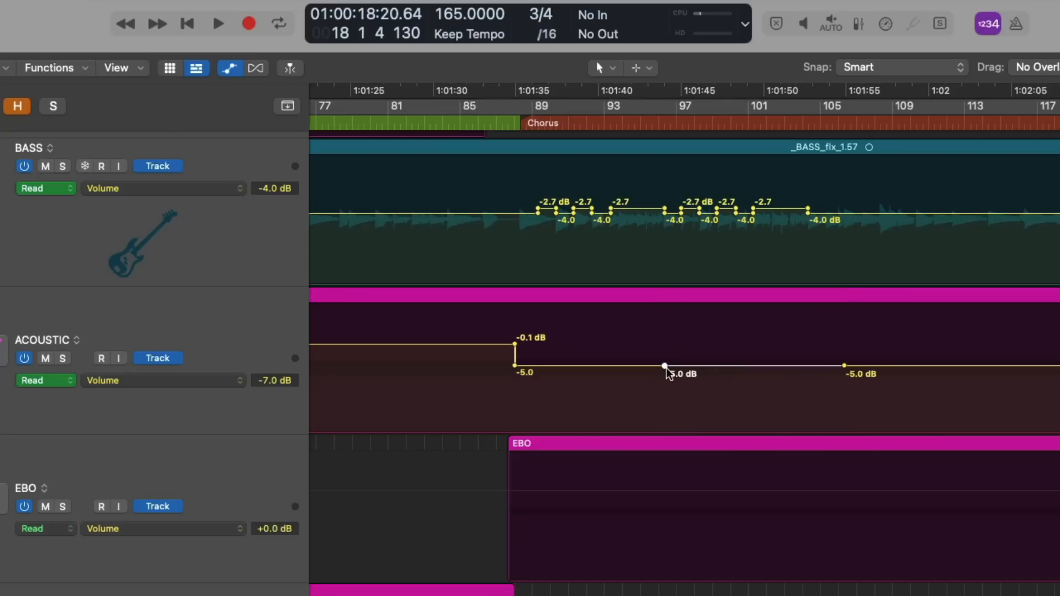
left_click_drag(776, 372, 776, 346)
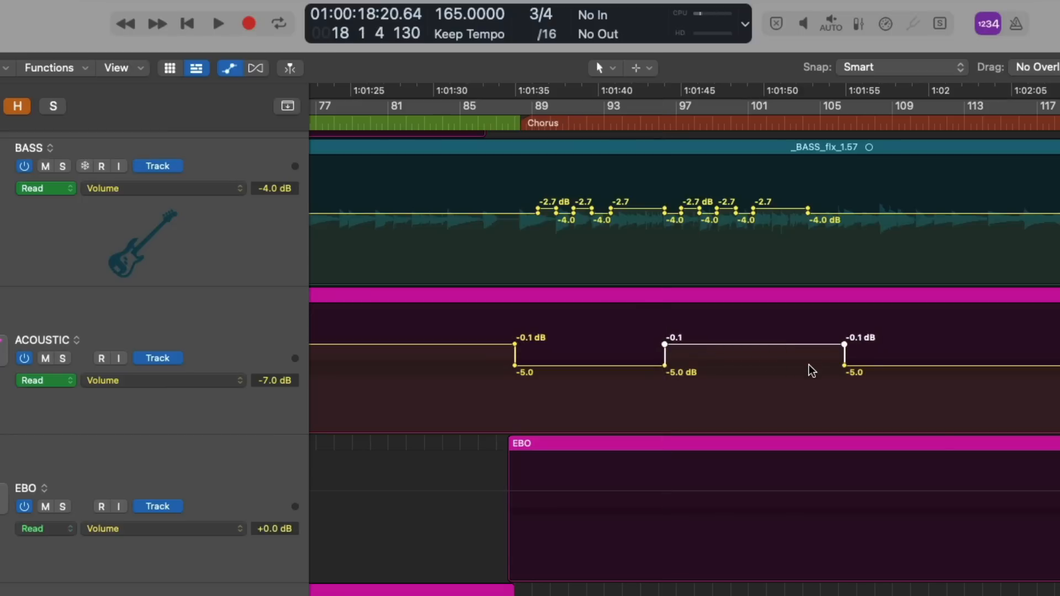
left_click_drag(844, 345, 701, 344)
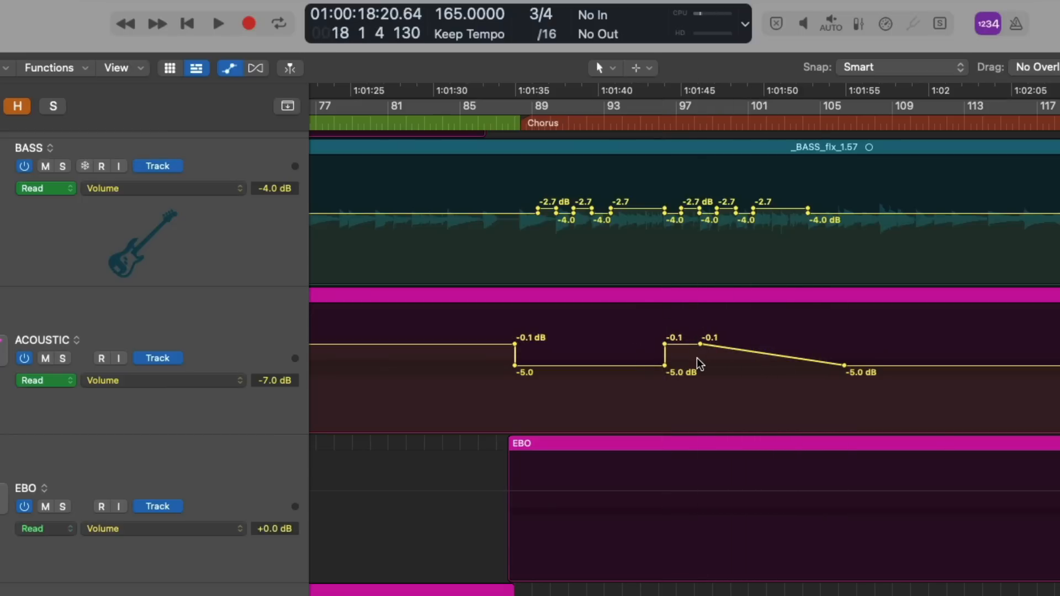
key("super+z")
key("super+z")
key("super+z")
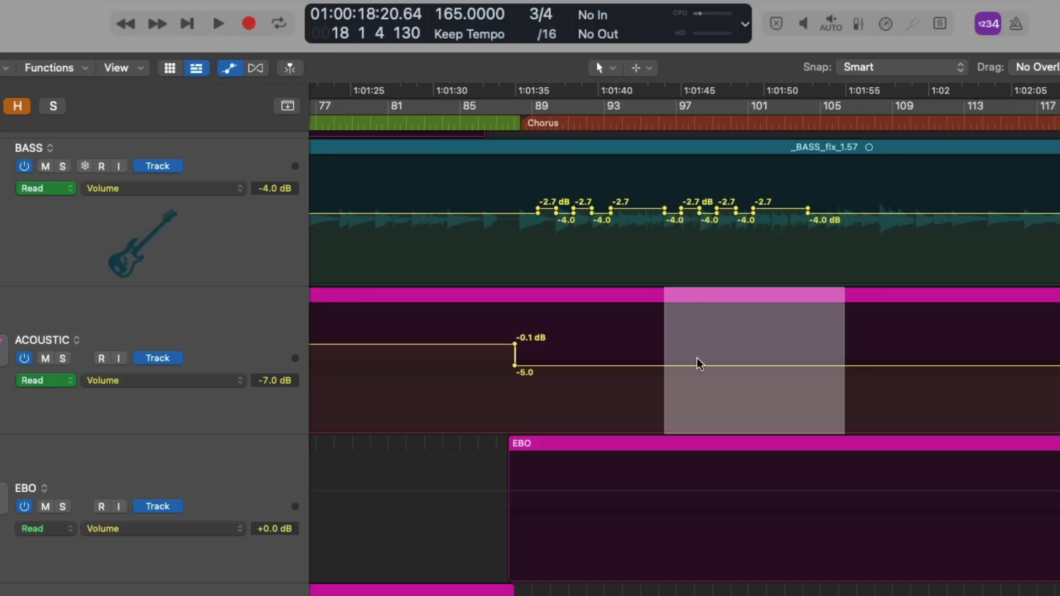
left_click(653, 333)
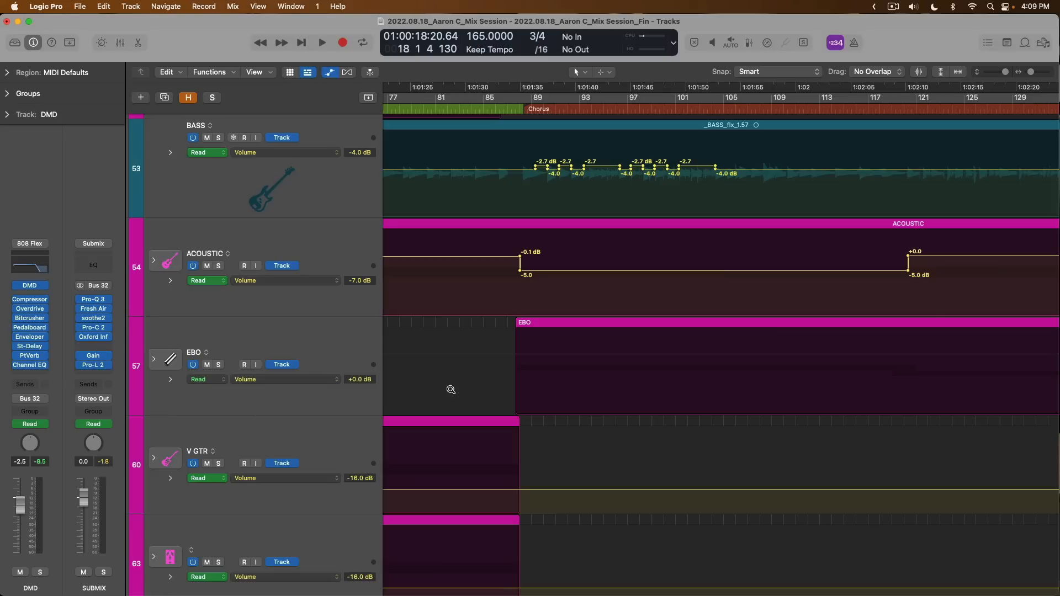
- Return the playhead to the project start and replace the Overdrive window with the DMD track's Channel EQ
key("z")
scroll(503, 316, "up", 10)
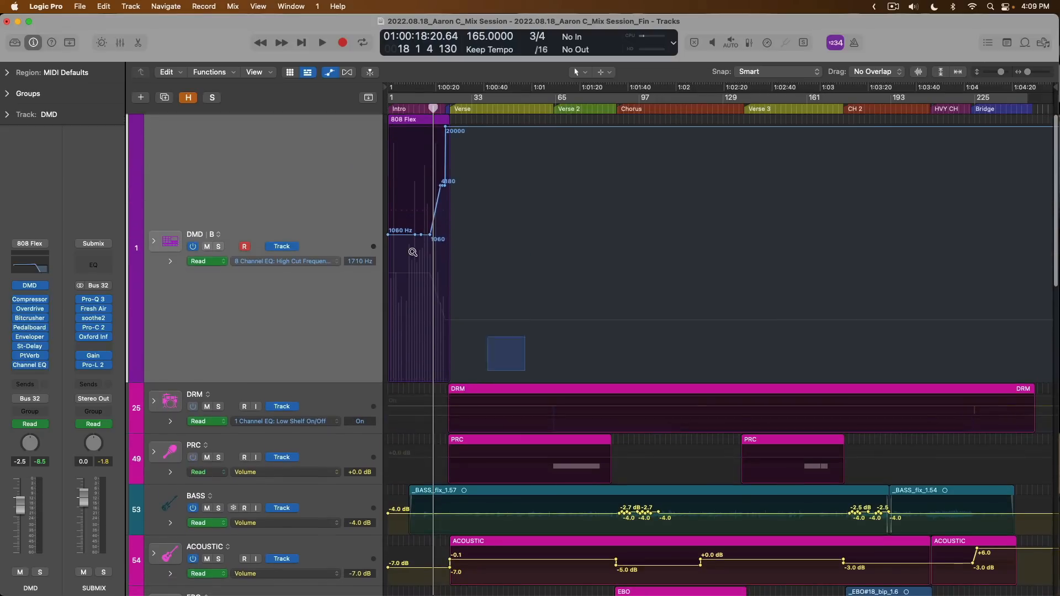
key("z")
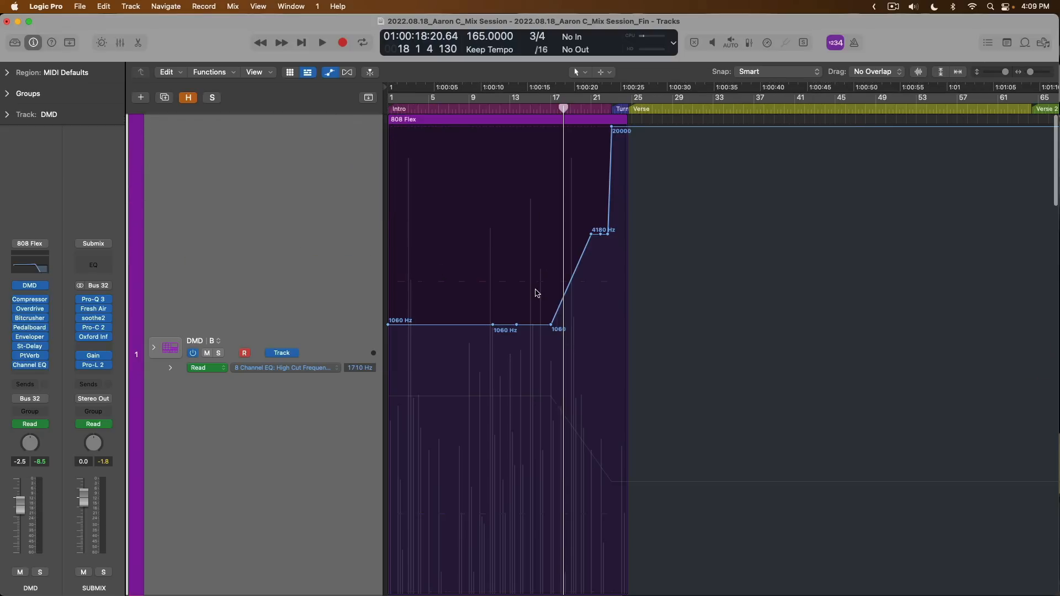
key("super+Up")
key("super+Up")
key("super+Up")
key("super+Up")
key("Return")
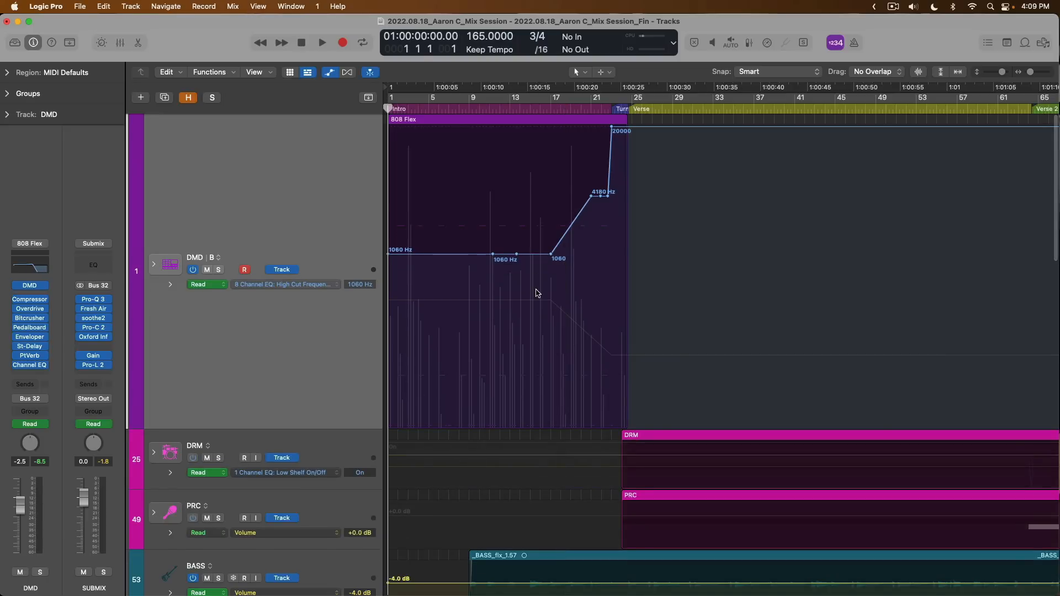
left_click(30, 365)
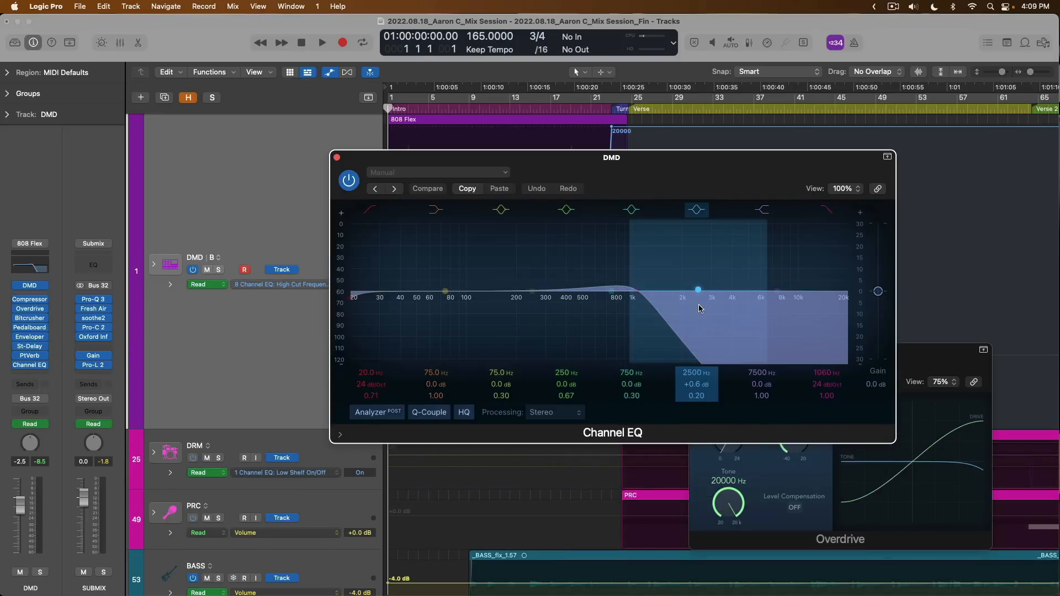
left_click(947, 350)
left_click(696, 351)
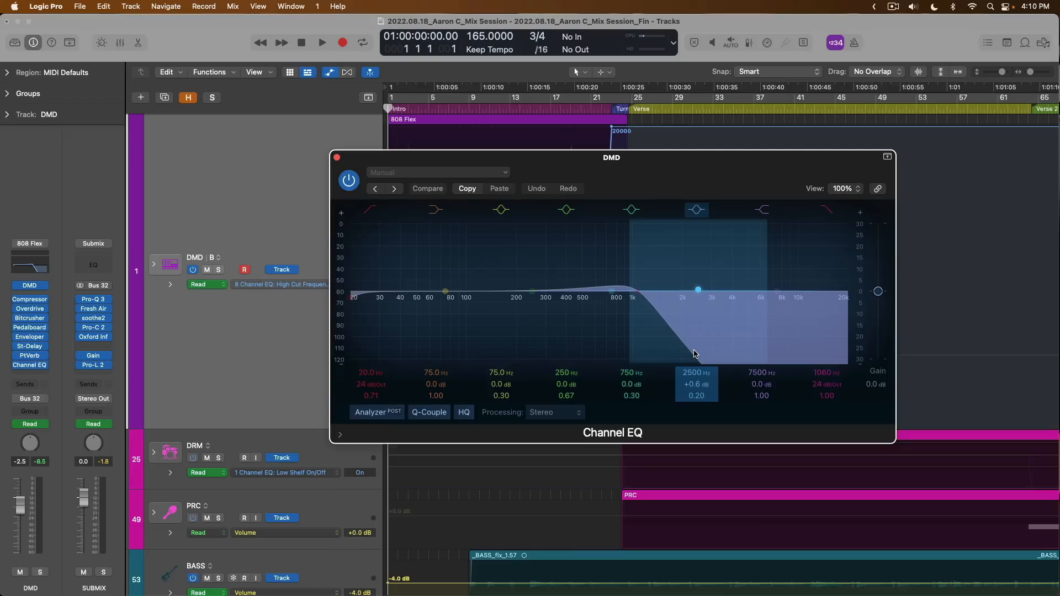
- Place the Channel EQ window clear of the DMD automation and play the intro from the start to bar 25
key("super+w")
left_click(529, 108)
key("v")
left_click_drag(711, 176, 847, 312)
key("space")
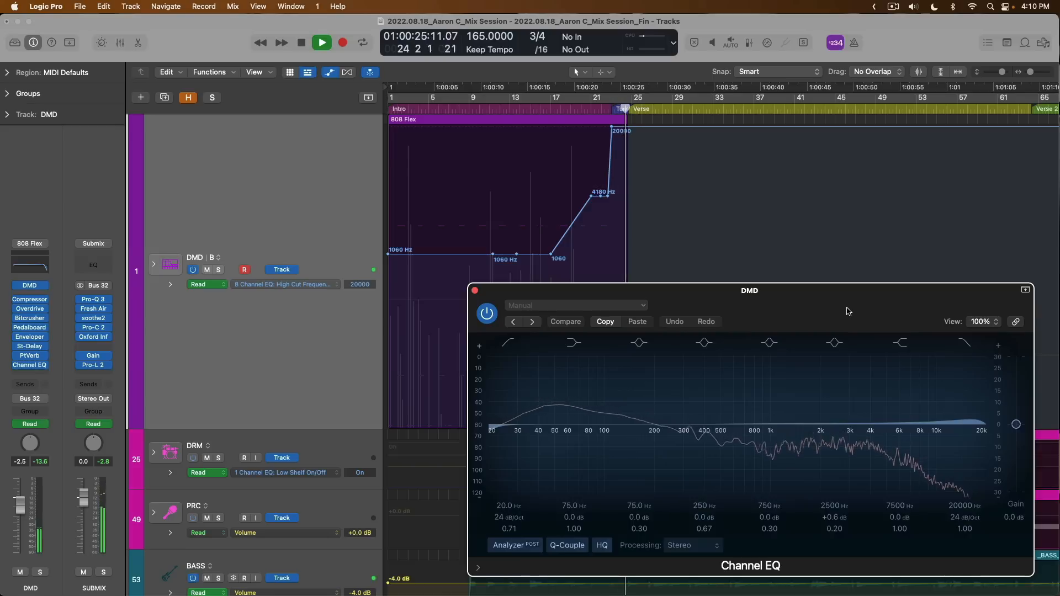
key("space")
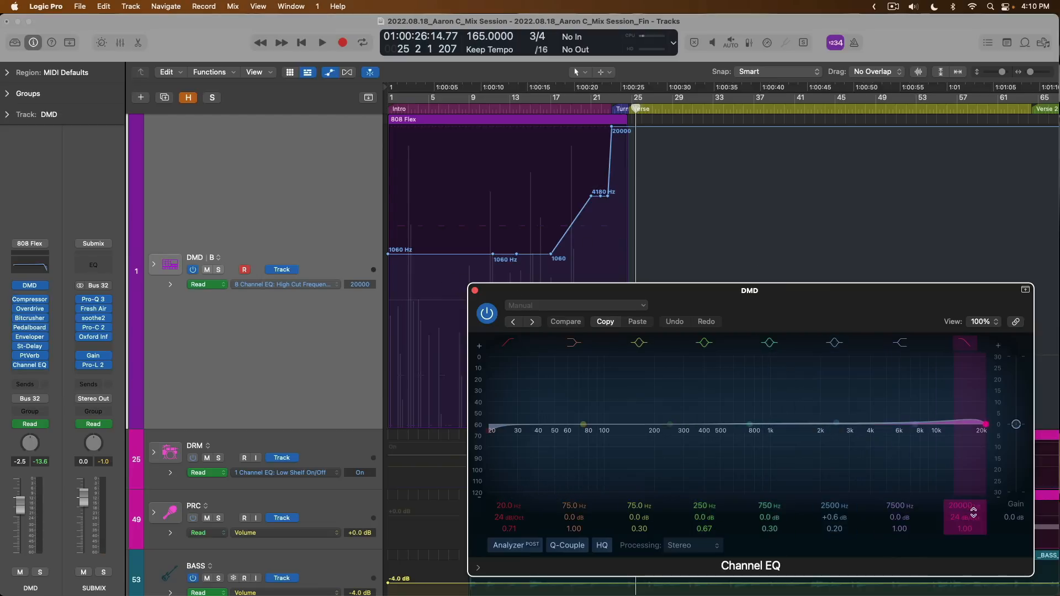
- Switch the DMD lane's parameter by touching the Channel EQ's High Cut Slope and High Cut Frequency in turn
left_click(970, 516)
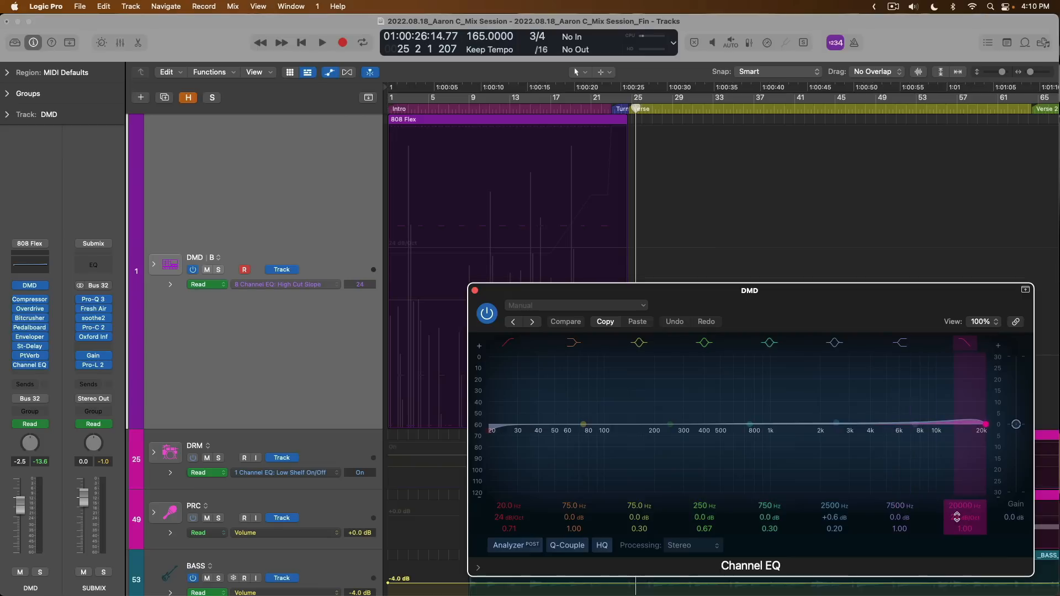
left_click(960, 506)
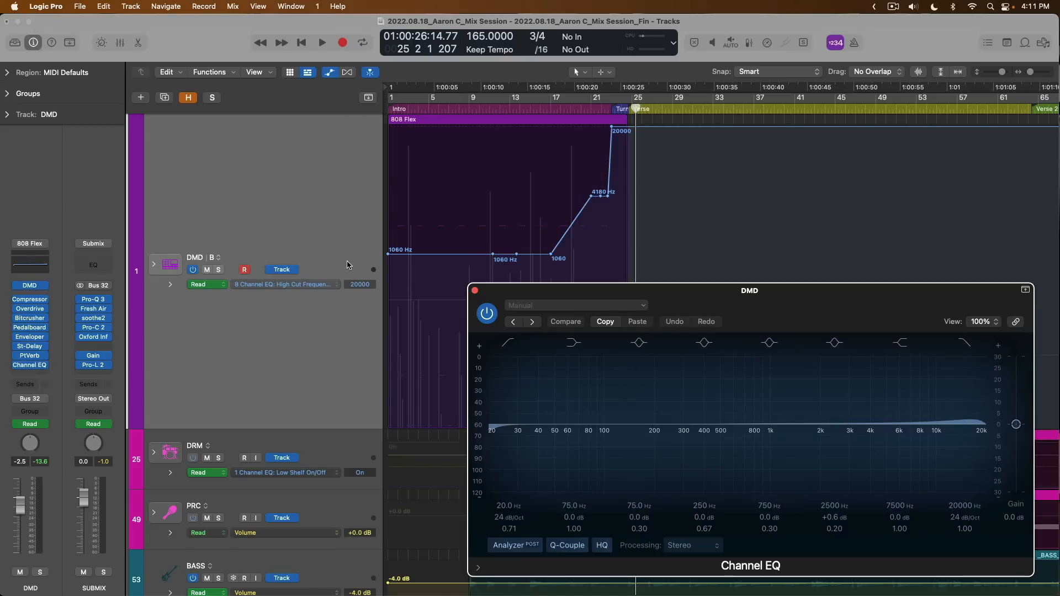
- Try raising the DMD high cut to 3560 Hz from about bar 4 to 9, lower its first point to 1650 Hz, and undo it
left_click_drag(417, 274, 469, 233)
left_click(478, 217)
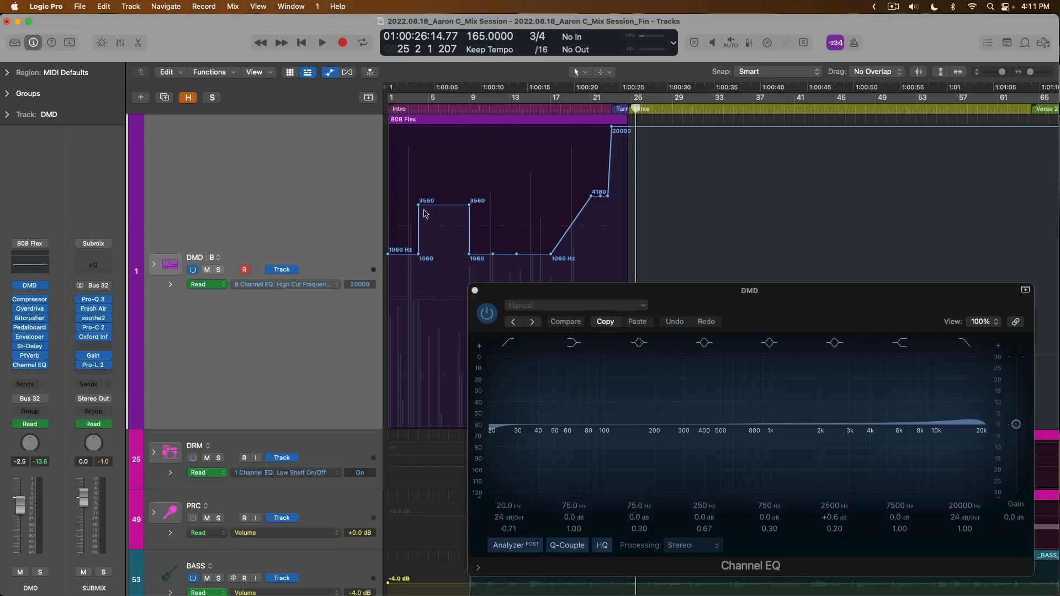
left_click_drag(418, 205, 418, 238)
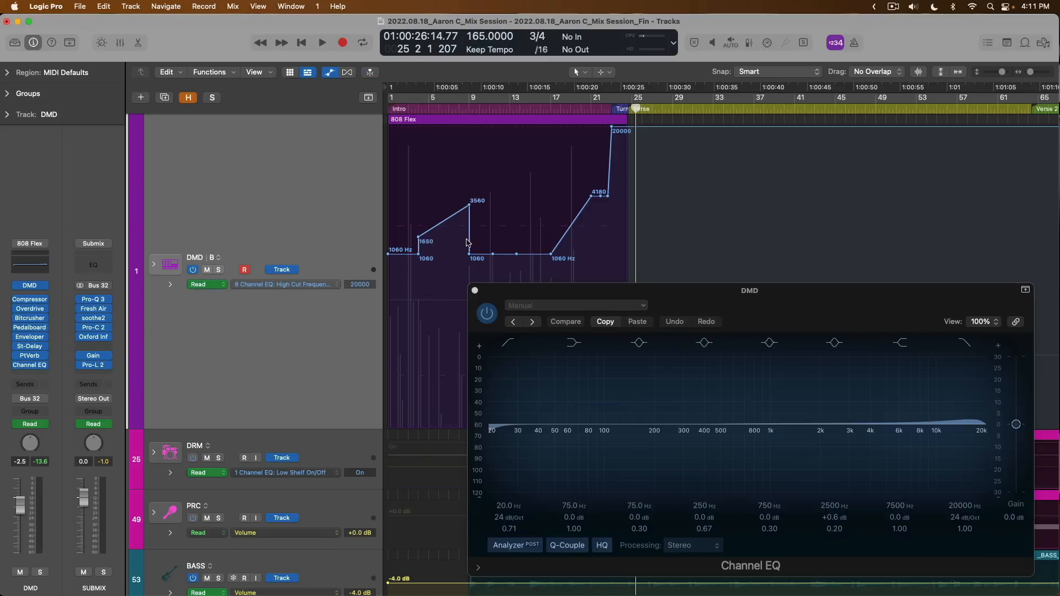
key("super+z")
key("super+z")
- Close the DMD track's Channel EQ window
scroll(502, 240, "down", 1)
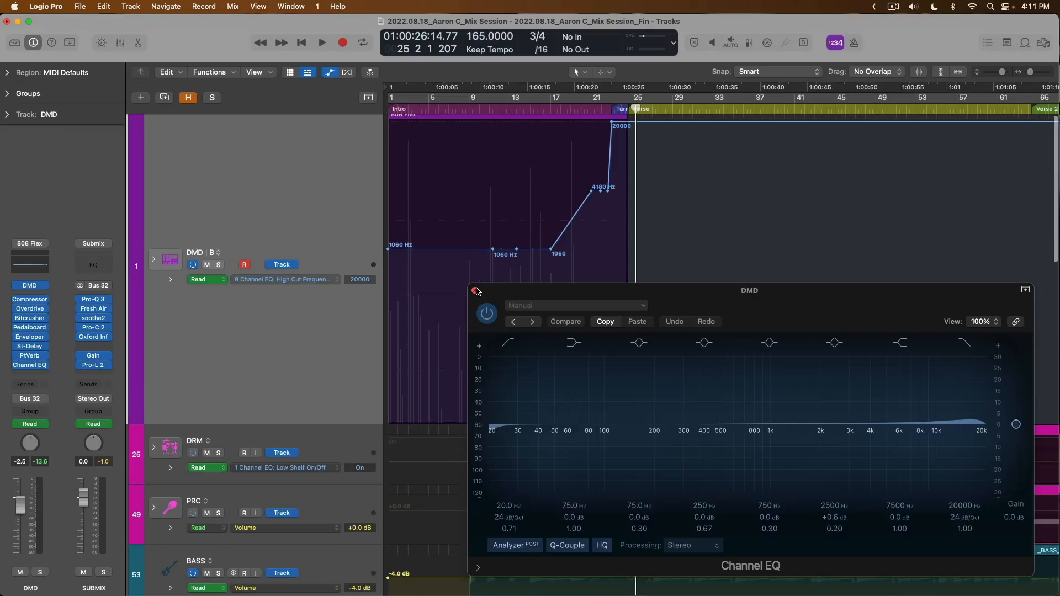
left_click(475, 291)
scroll(477, 290, "up", 1)
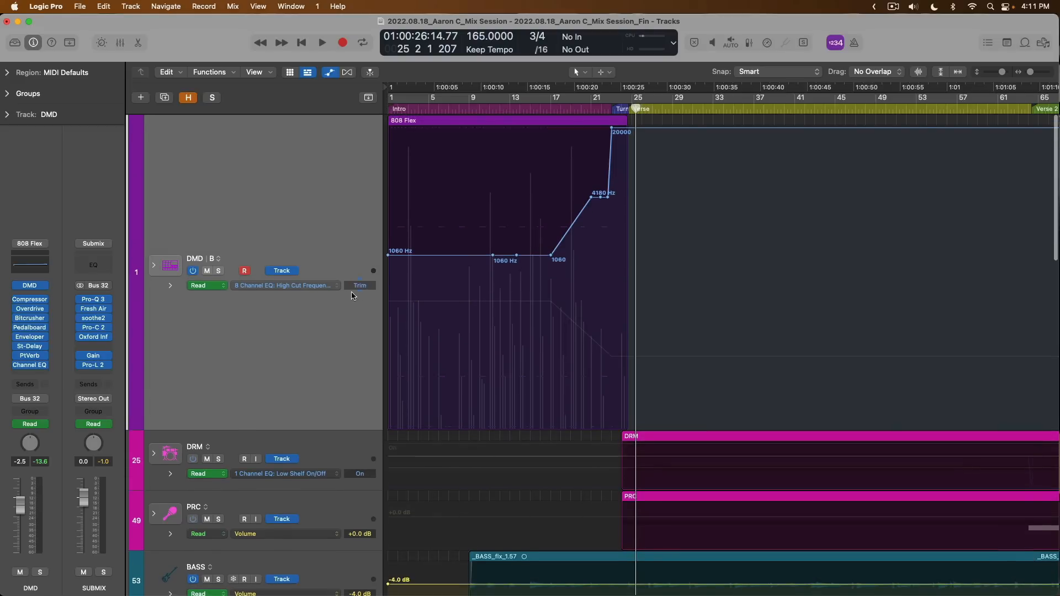
- Expand the DMD track stack and select the Rim - 808 Flex track
left_click(443, 272, "ctrl+alt")
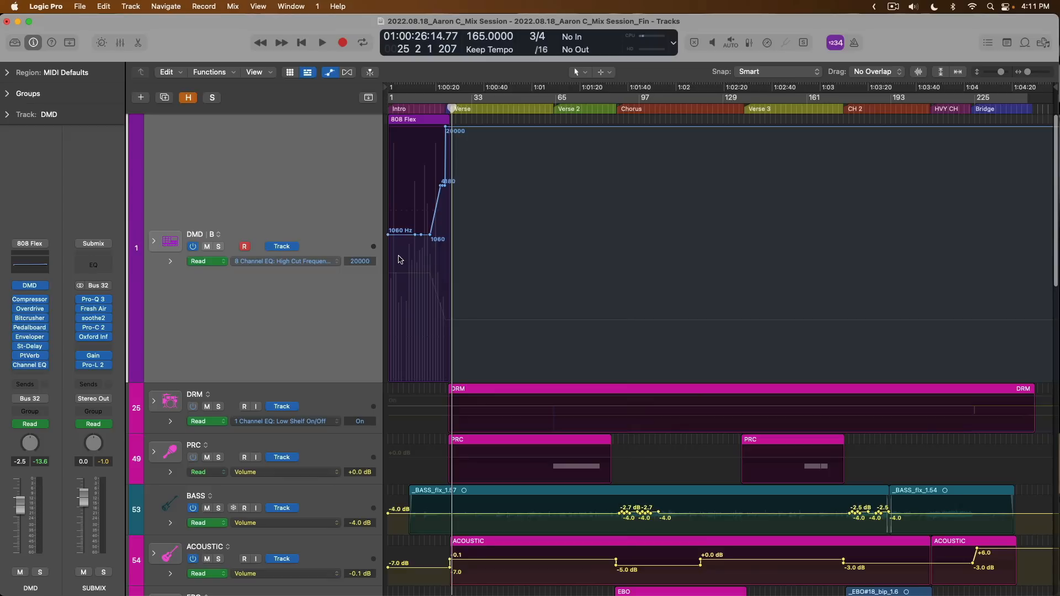
left_click(153, 242)
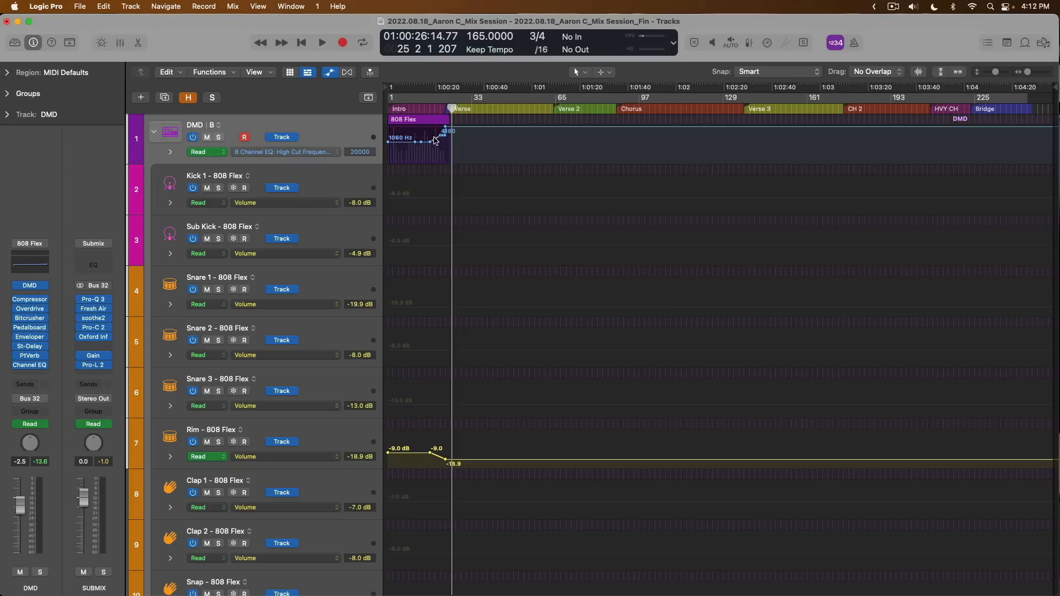
left_click(350, 436)
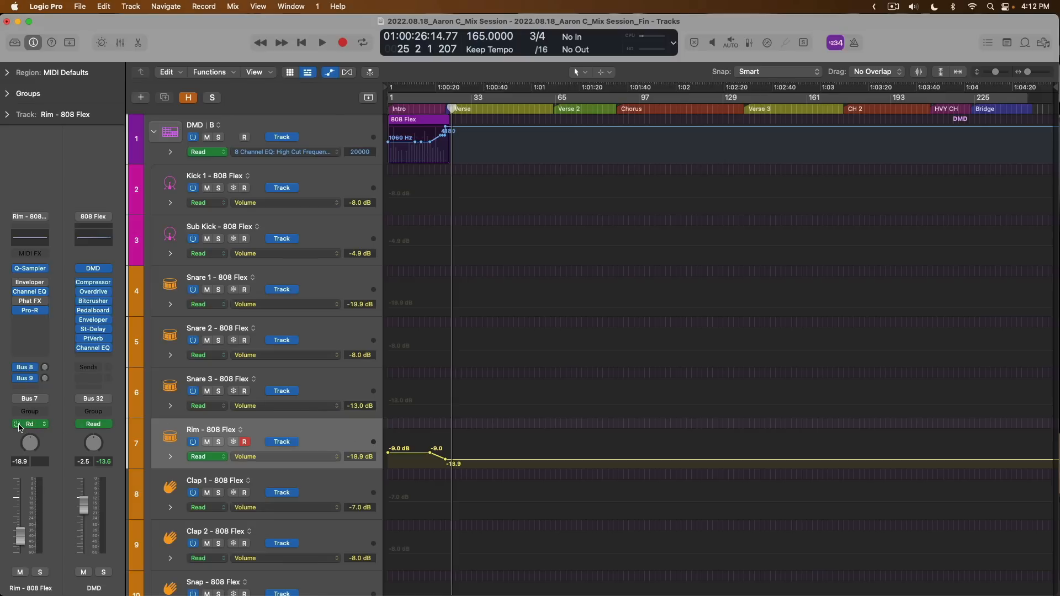
- Set the playhead to bar 16 and turn off automation on the Rim - 808 Flex track
left_click(428, 110)
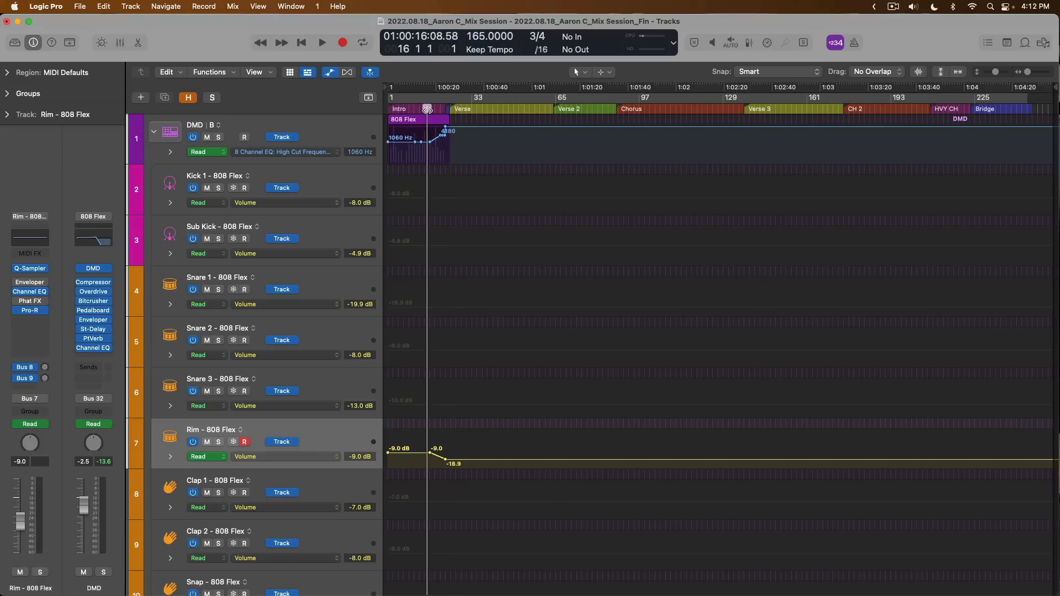
left_click(17, 425)
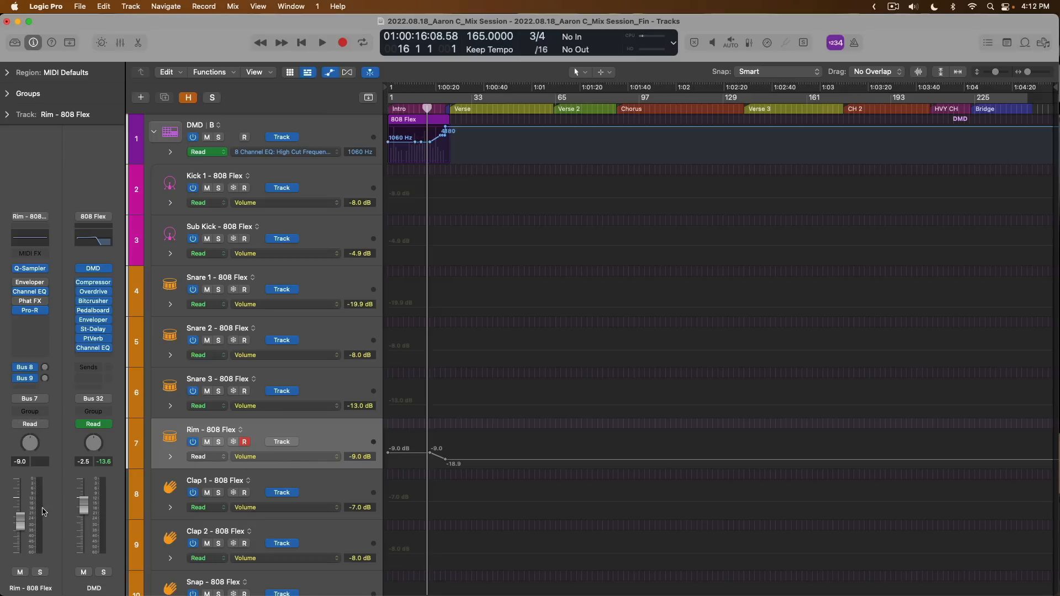
- Play the session into the Verse with the Rim - 808 Flex track's volume automation bypassed
left_click_drag(579, 518, 358, 306)
scroll(461, 342, "down", 2)
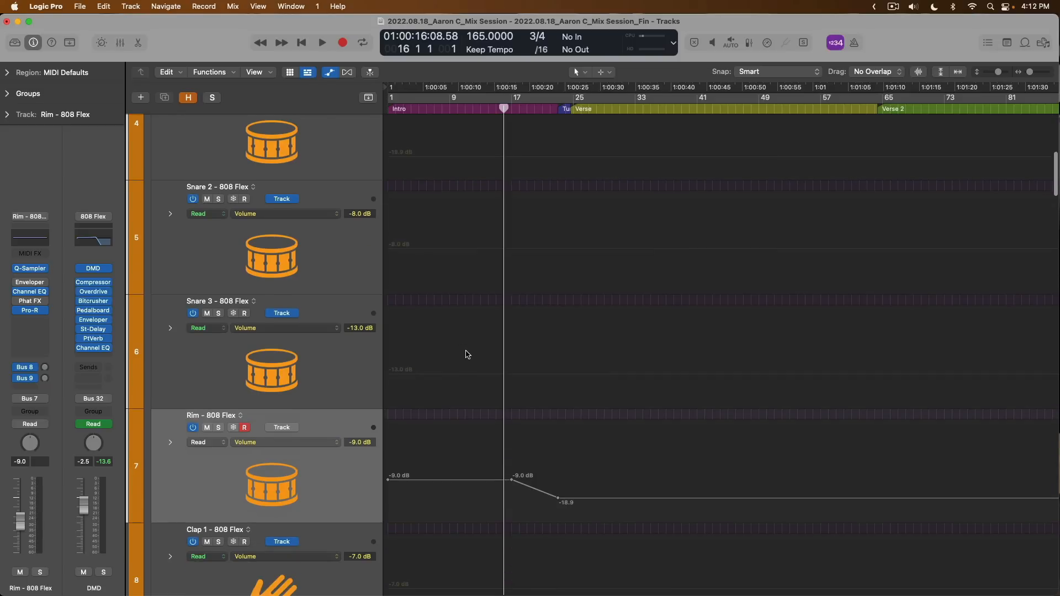
left_click_drag(505, 154, 490, 154)
key("space")
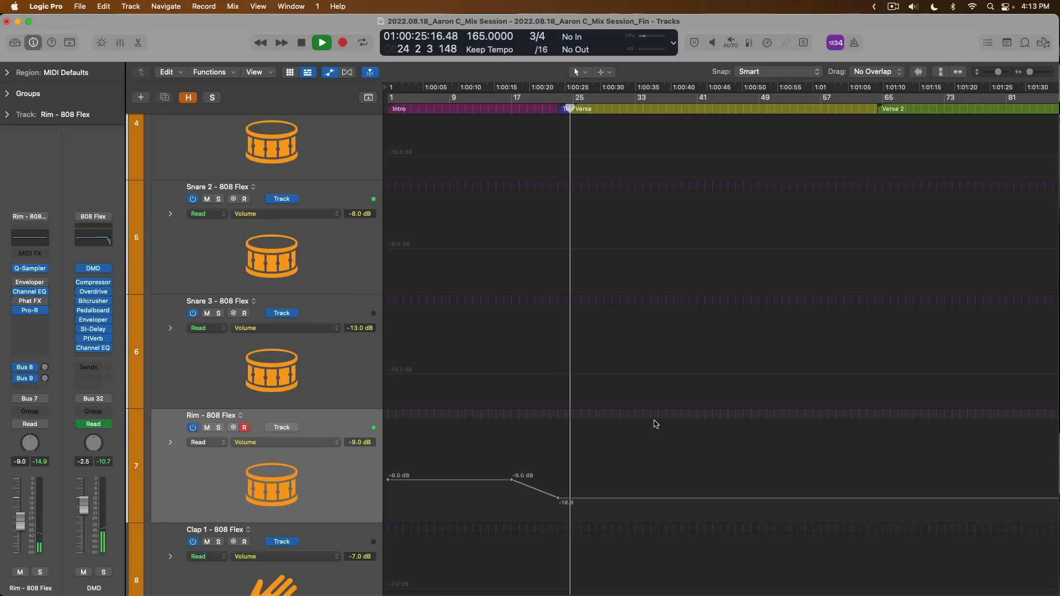
key("space")
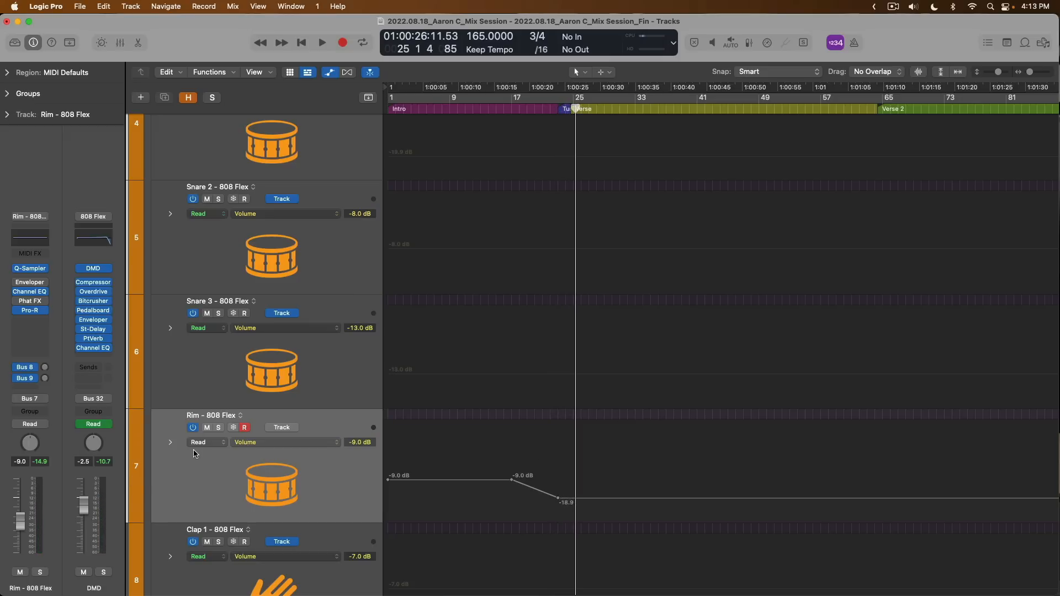
- Turn automation back on for the Rim - 808 Flex track and play the Verse briefly
left_click(17, 424)
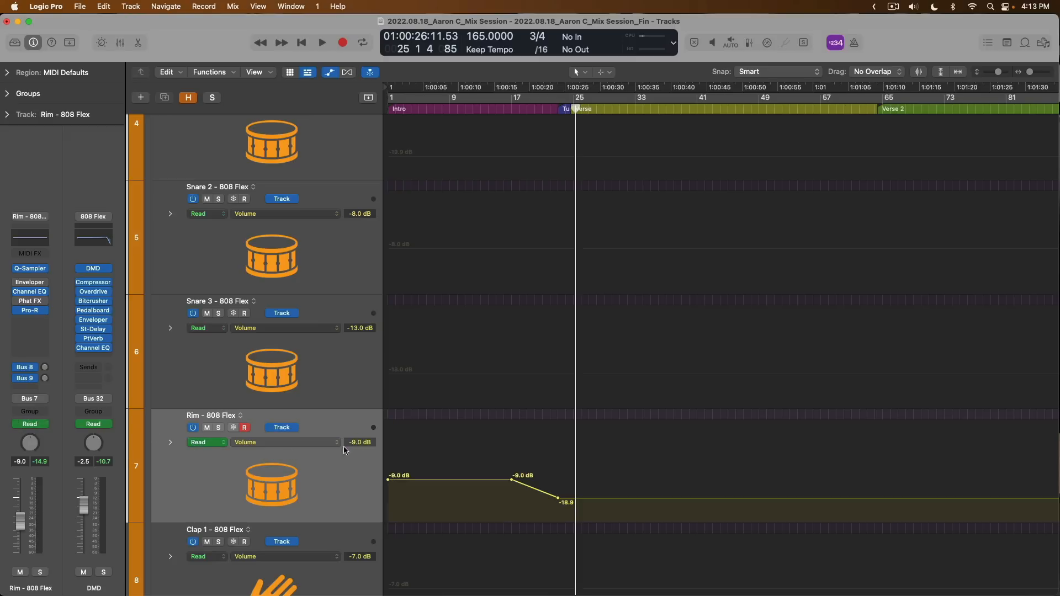
key("space")
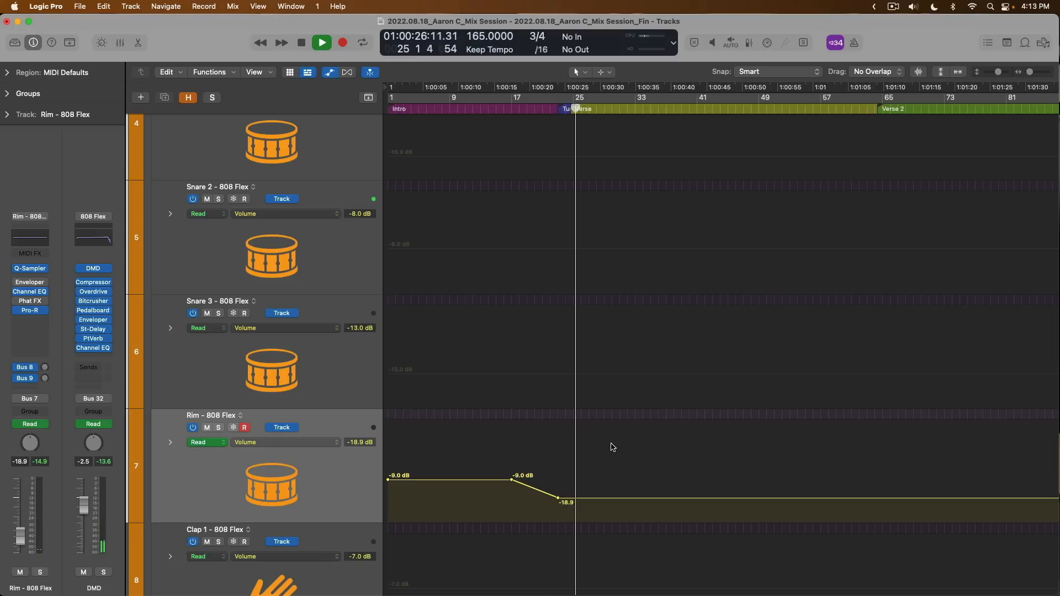
key("space")
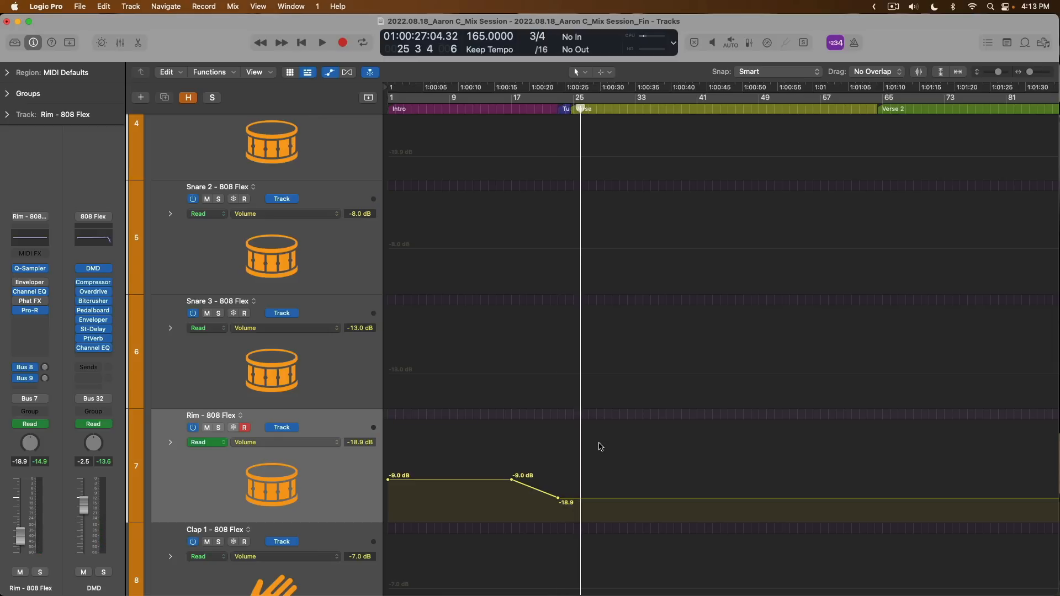
- Move the playhead to bar 18 and solo the V GTR track and the unnamed guitar track 63 below it
left_click(590, 438, "ctrl+alt")
scroll(590, 439, "down", 15)
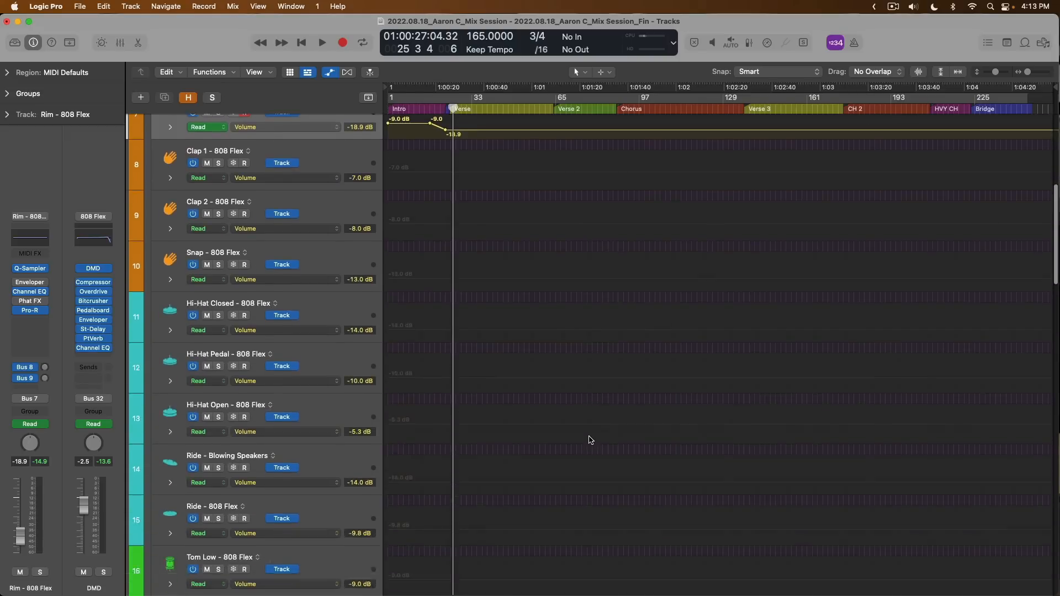
scroll(590, 440, "down", 10)
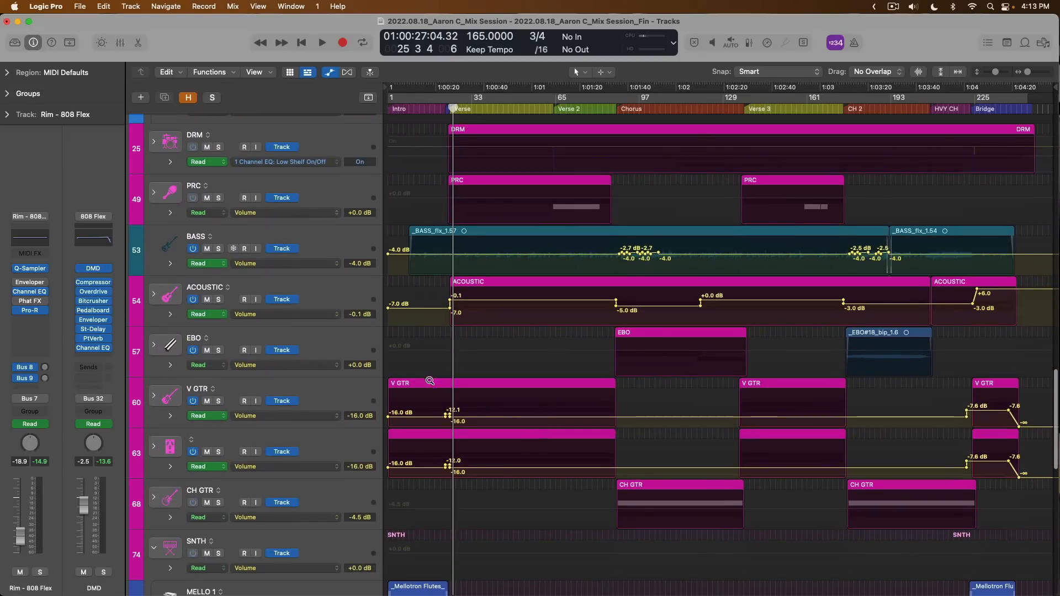
left_click_drag(423, 379, 501, 511)
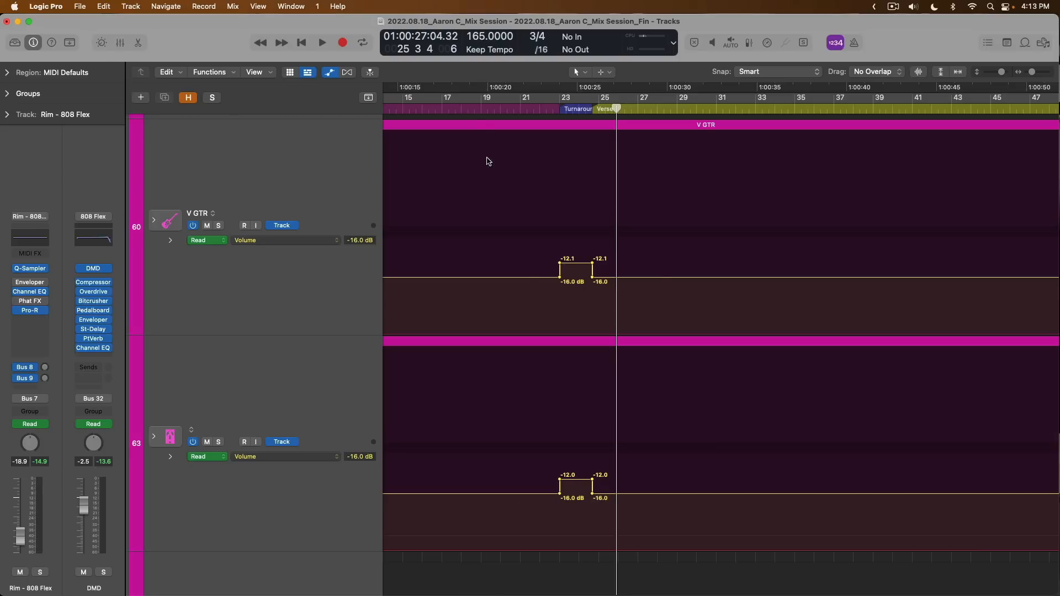
left_click(464, 108)
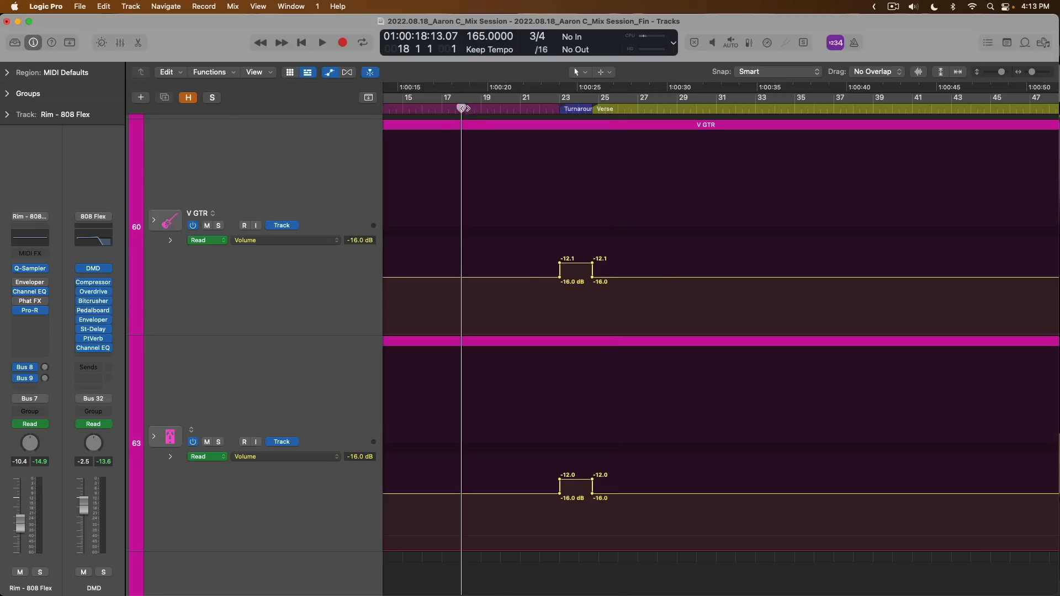
left_click(219, 225)
left_click(218, 442)
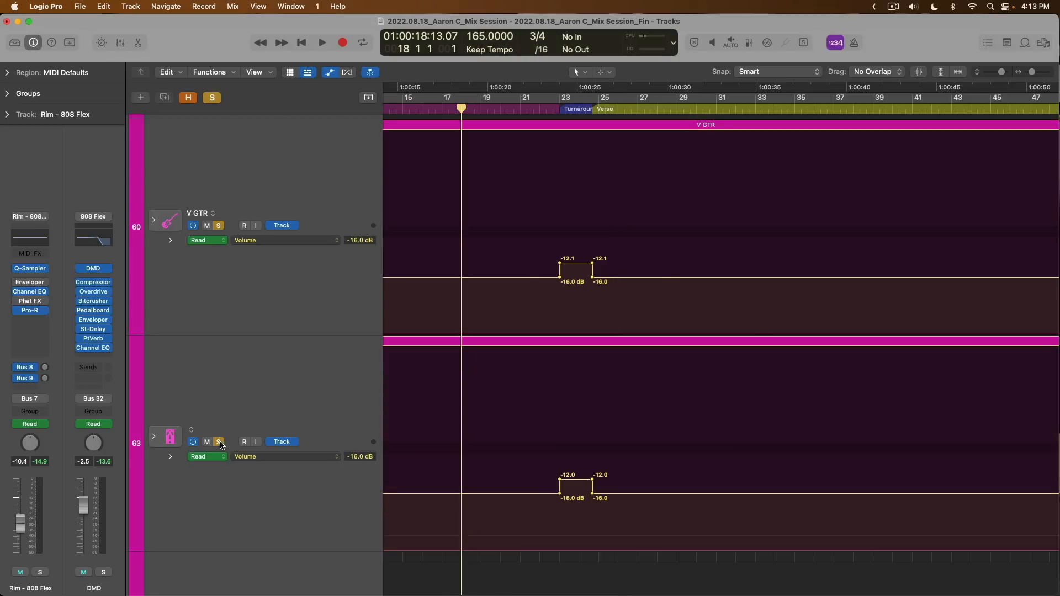
- Play the two soloed guitar tracks through the Turnaround into the Verse and unsolo both when finished
left_click(495, 108)
key("space")
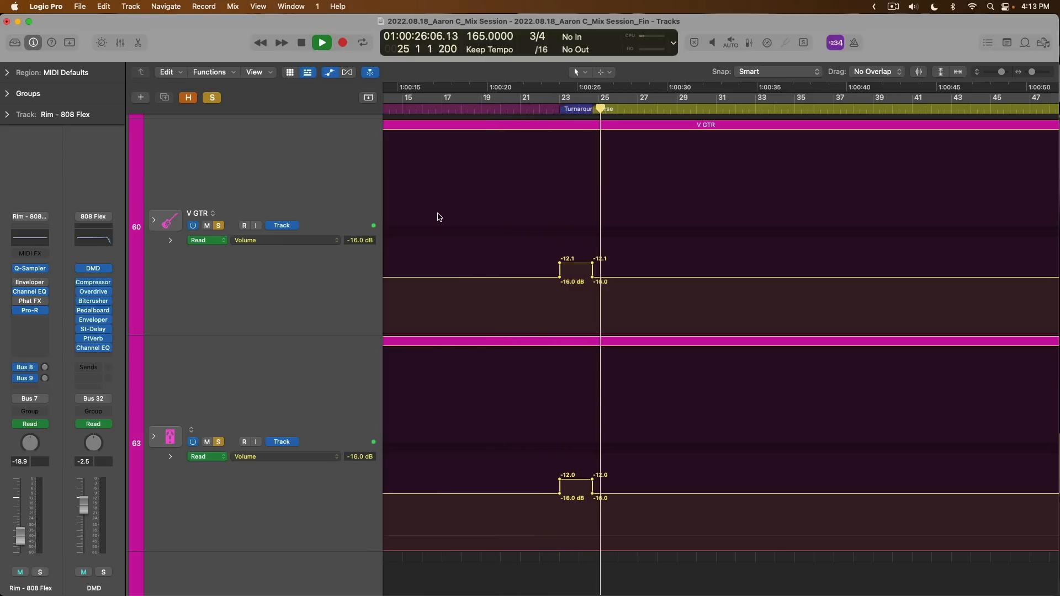
key("space")
left_click(218, 226)
left_click(217, 443)
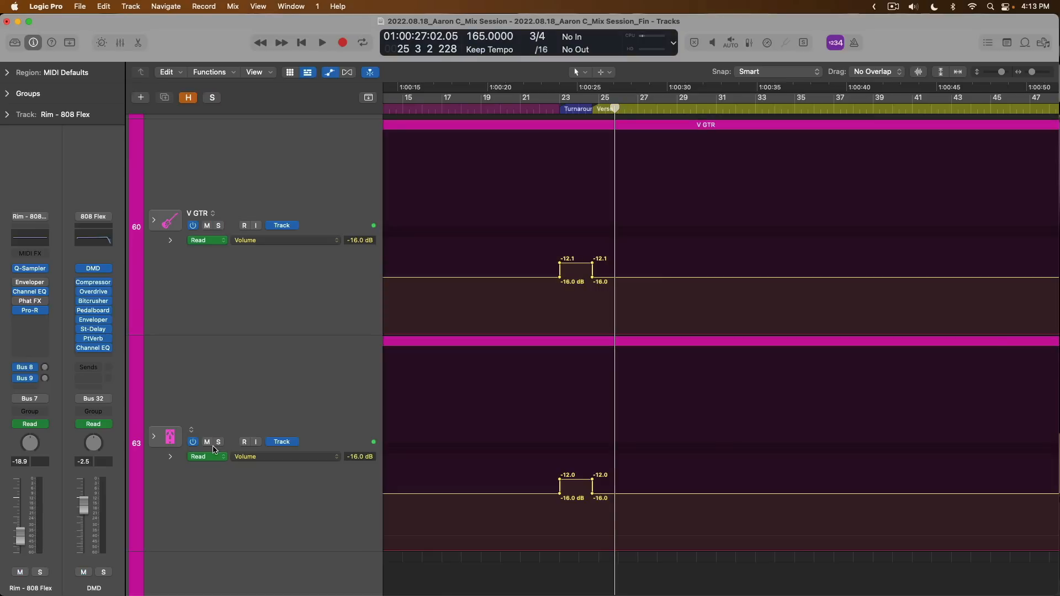
- Turn off automation on the V GTR track and track 63, and play from bar 20 into the Verse
left_click(358, 291)
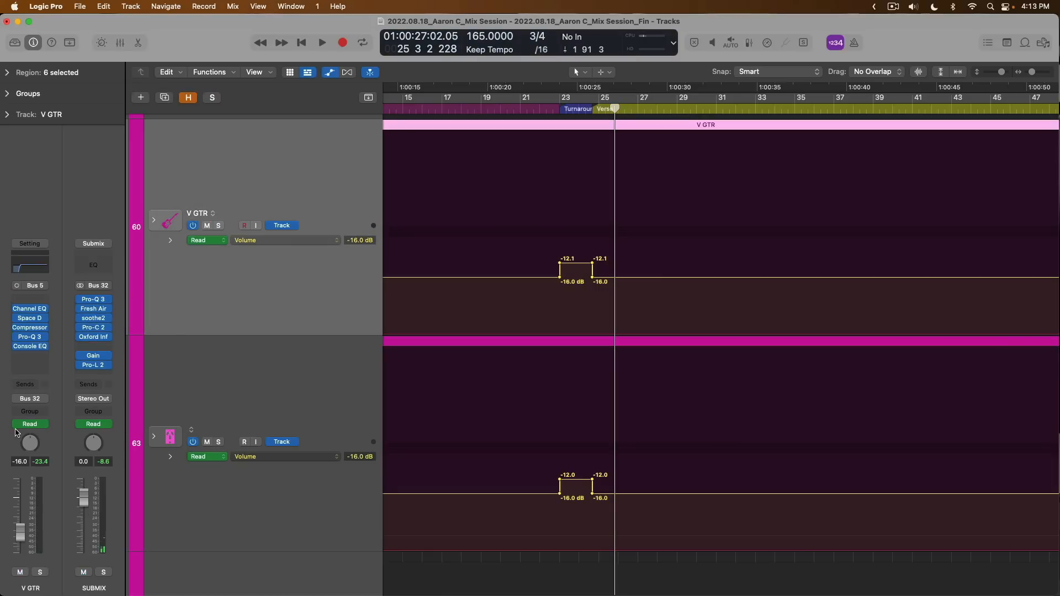
left_click(186, 377)
left_click(16, 424)
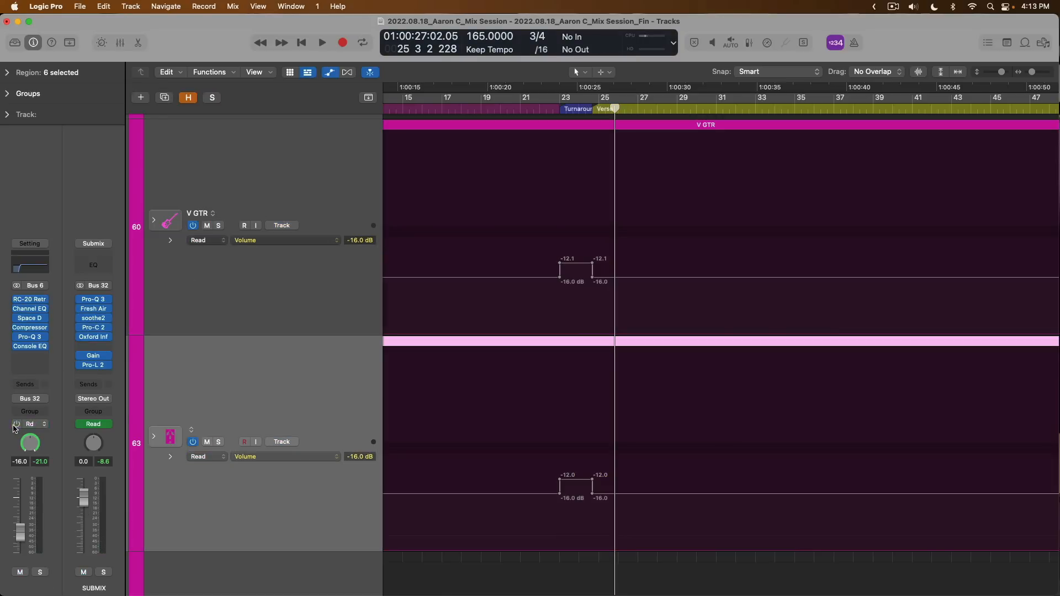
left_click(502, 109)
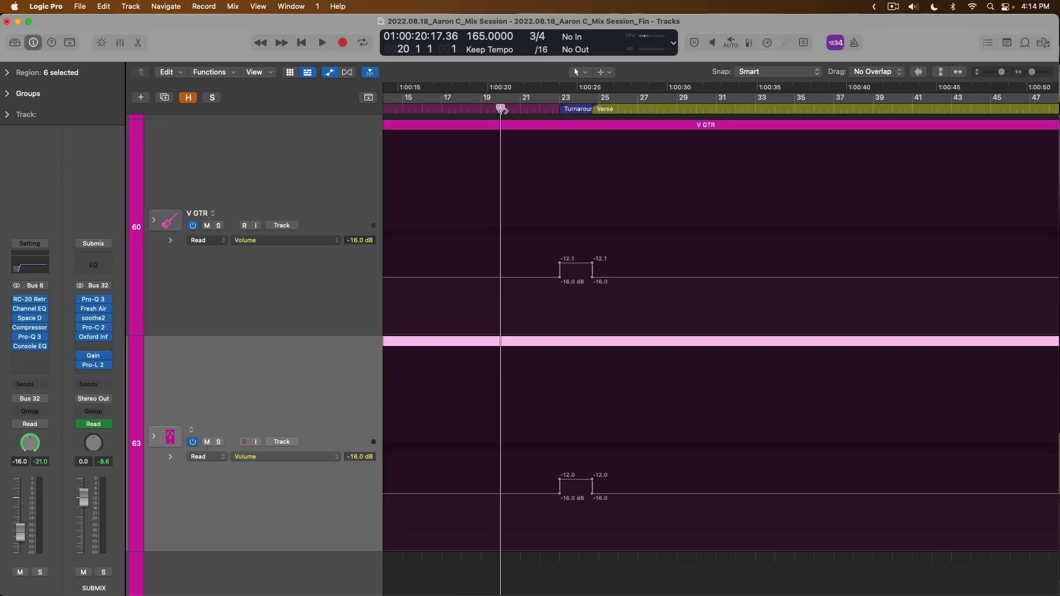
key("space")
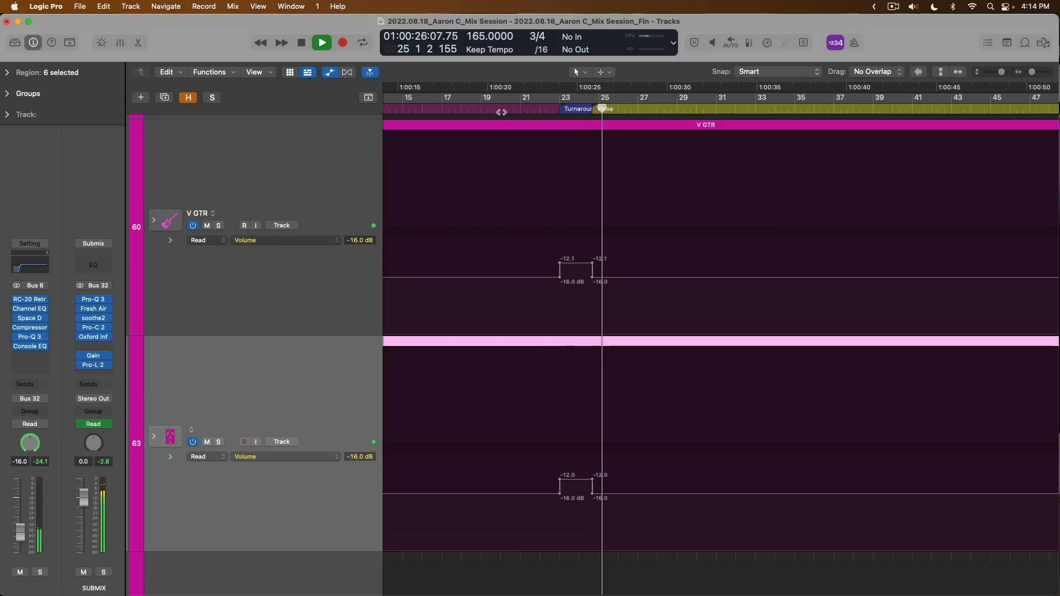
key("space")
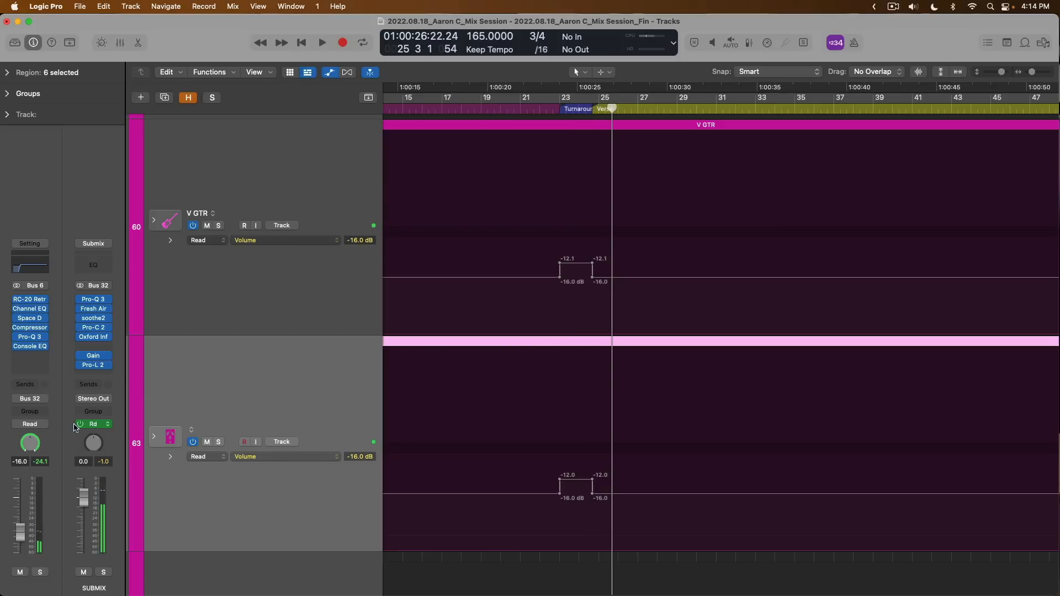
- Turn automation back on for track 63 and the V GTR track, and play the Verse briefly
left_click(25, 425)
left_click(232, 187)
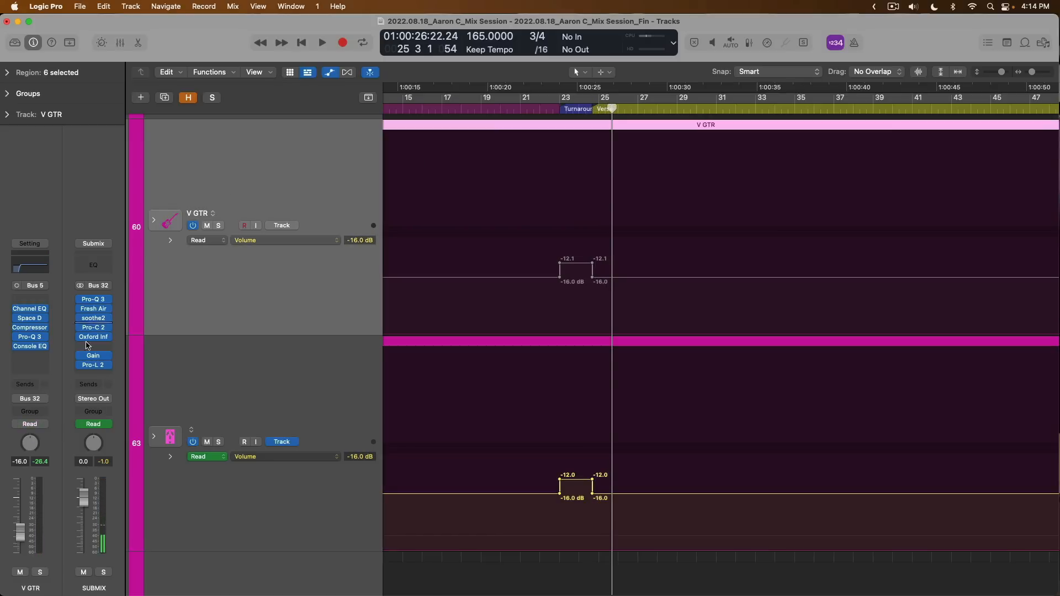
left_click(25, 424)
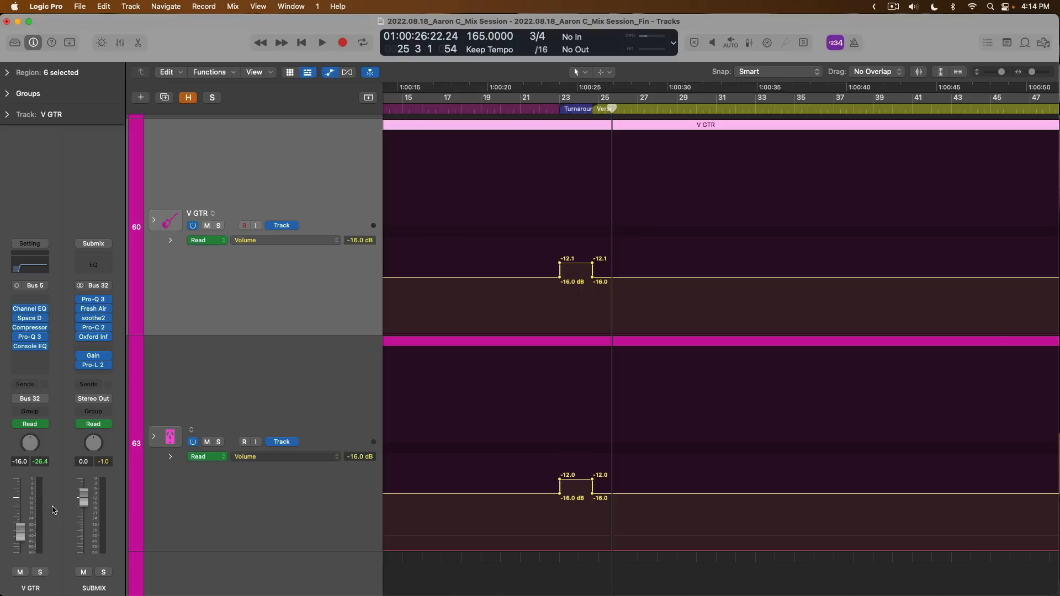
key("space")
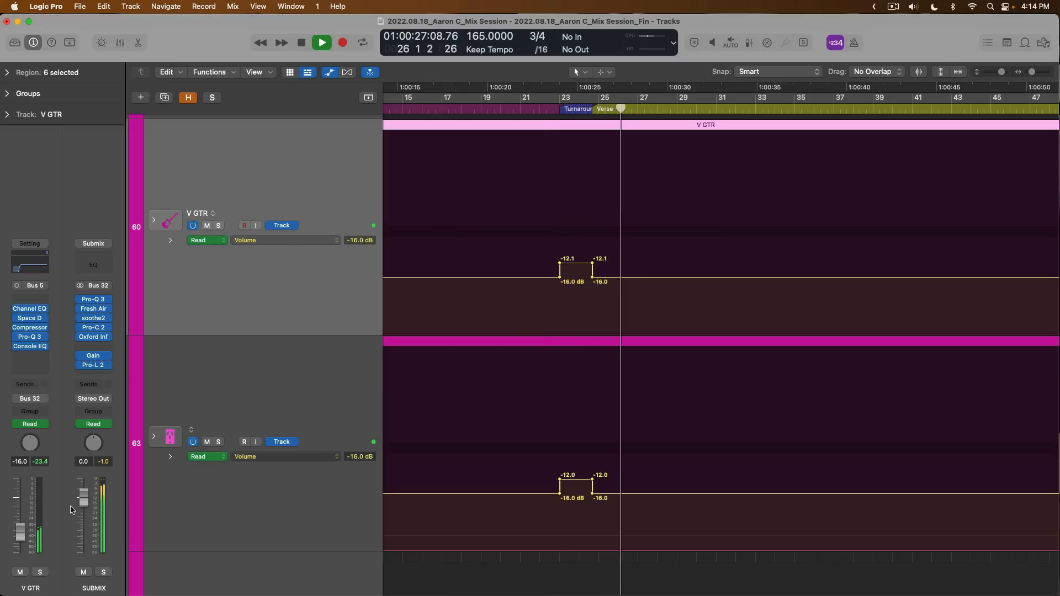
key("space")
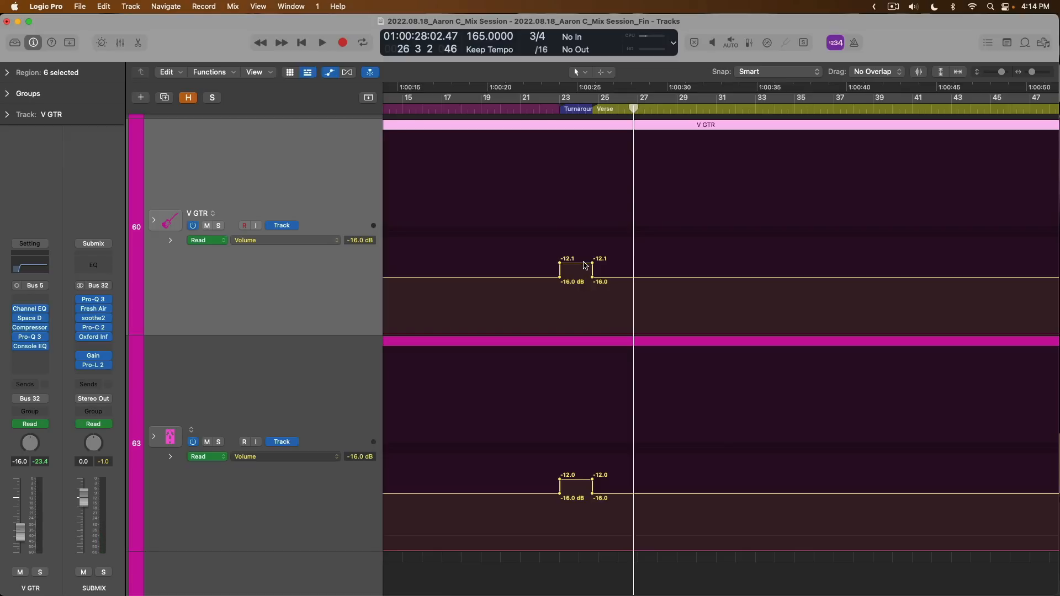
- Expand the DRM track stack and bring its kick tracks into close view
key("z")
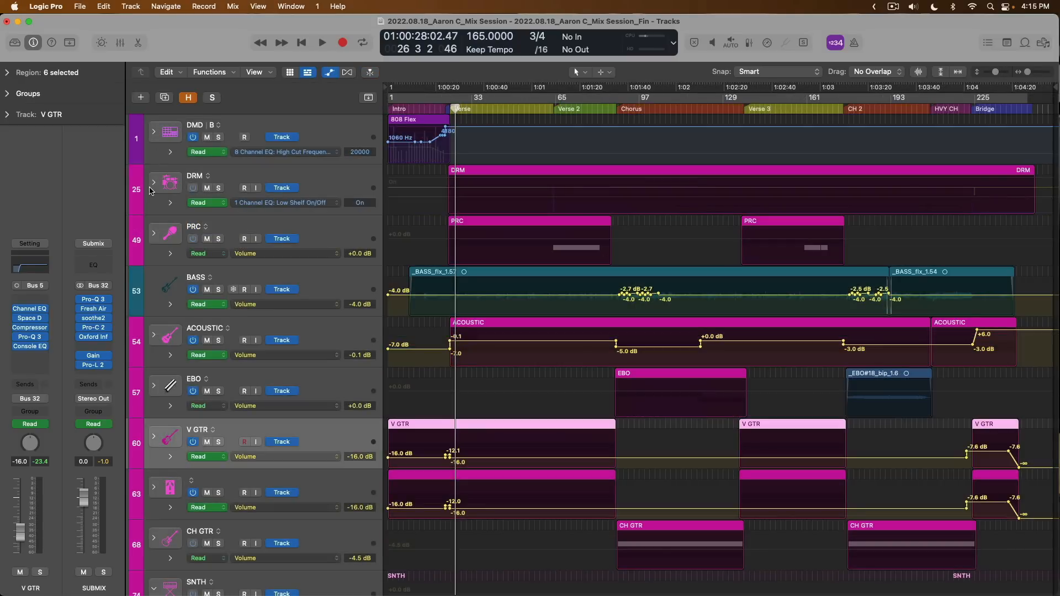
left_click(153, 184)
scroll(452, 276, "down", 5)
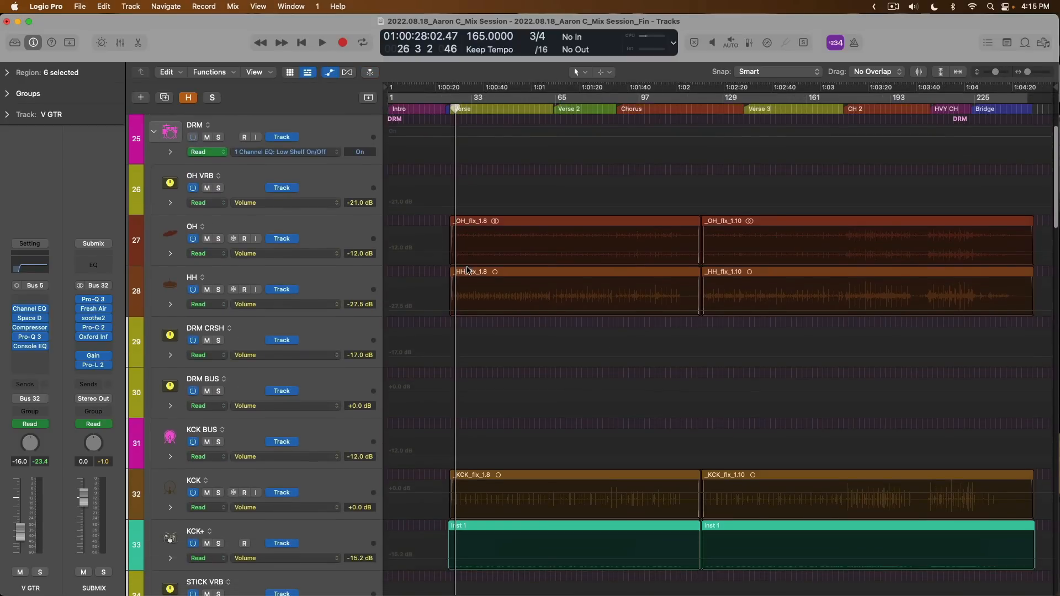
left_click_drag(433, 391, 847, 581)
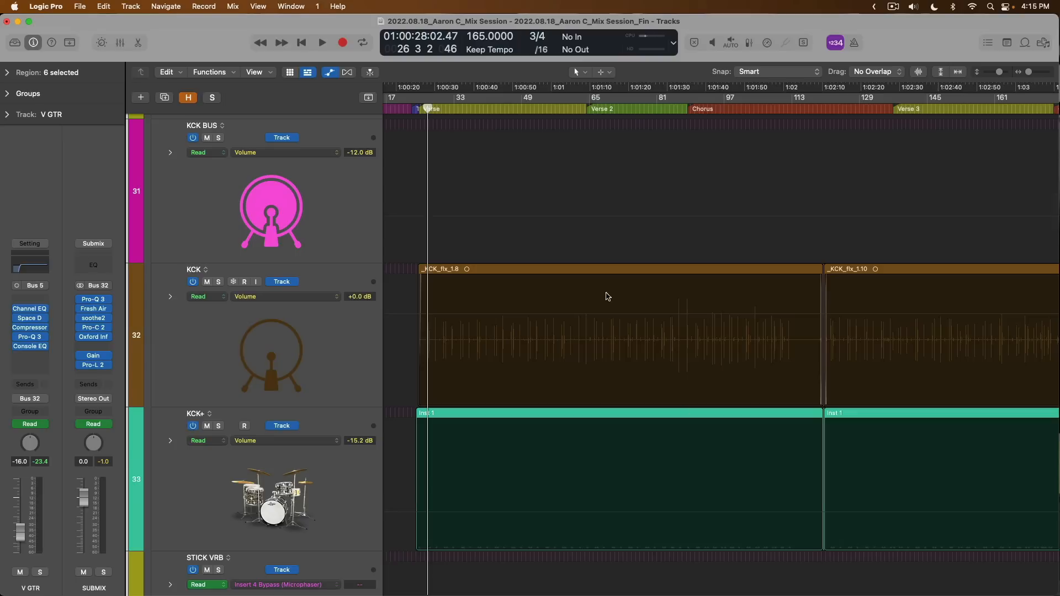
- Set the playhead to bar 56 and solo the DRM track stack
left_click(553, 108)
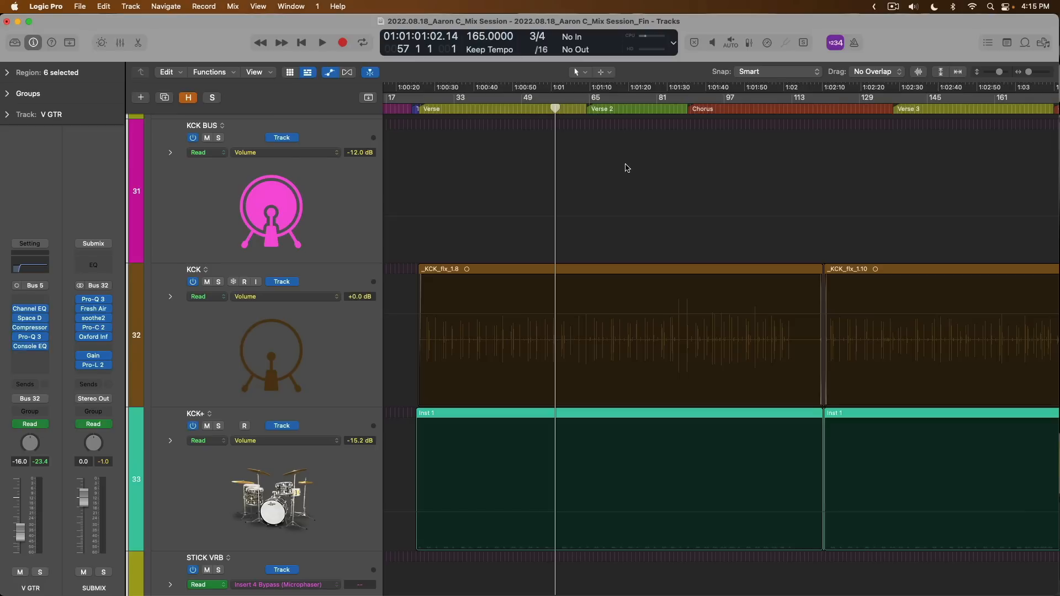
left_click(552, 109)
scroll(513, 173, "up", 10)
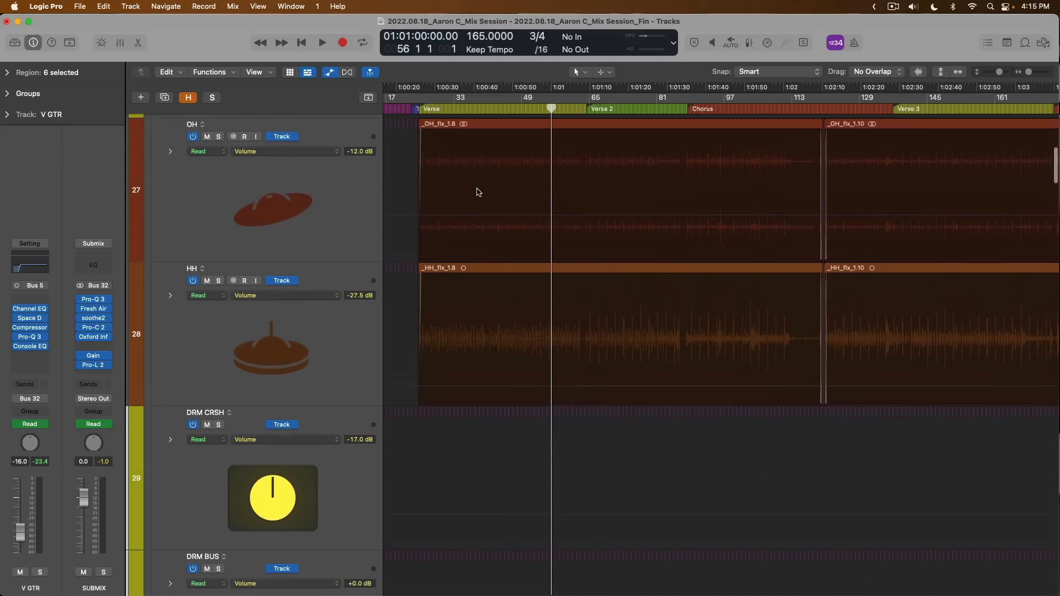
scroll(478, 192, "up", 8)
left_click(218, 146)
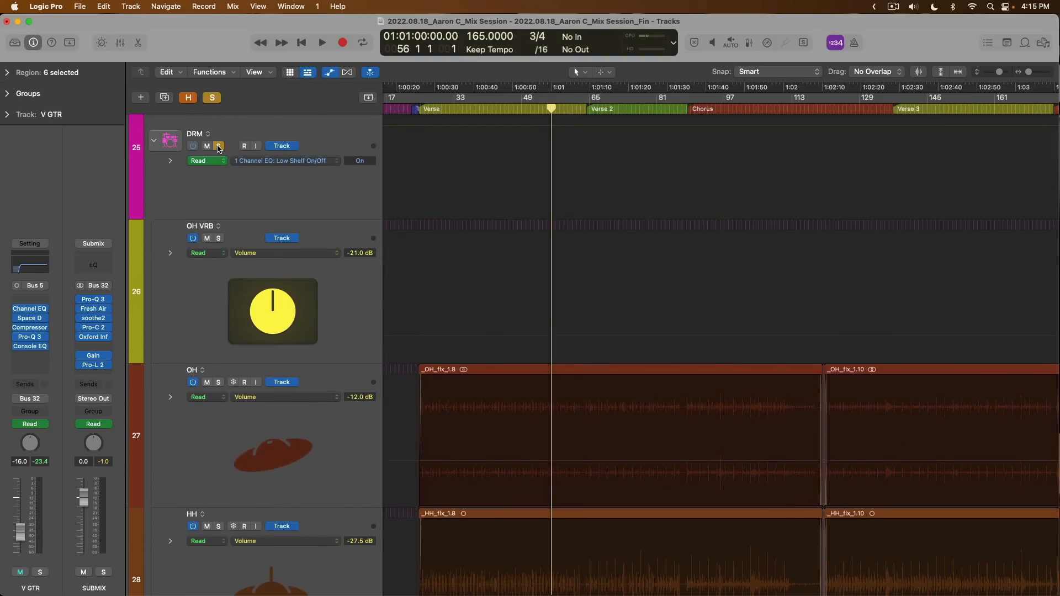
- Play the soloed drums from bar 56 into Verse 2 with the snare tracks in view, and return the playhead to bar 56
scroll(513, 209, "down", 10)
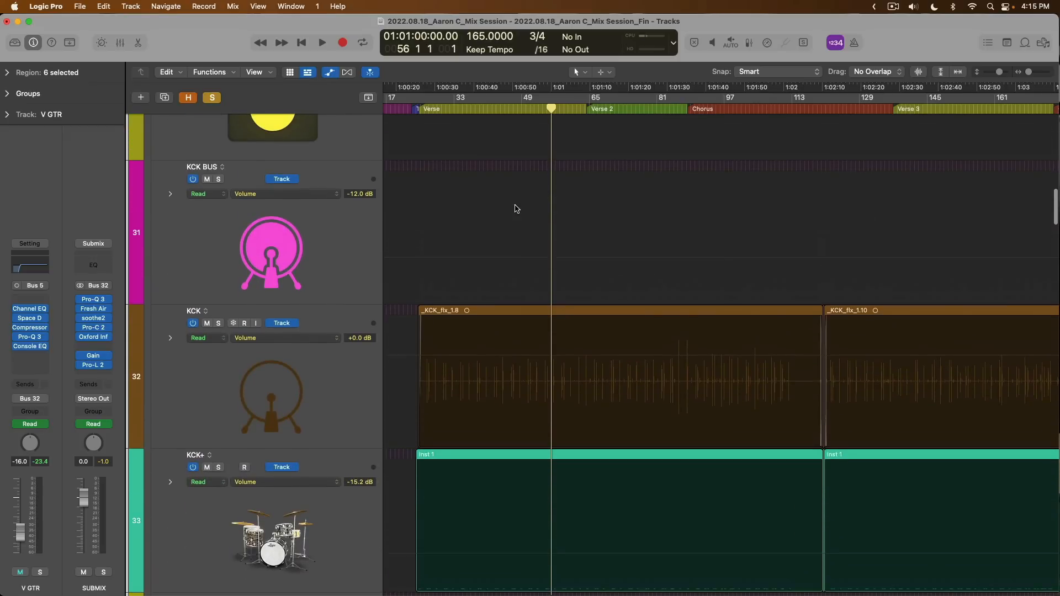
scroll(516, 208, "down", 12)
scroll(517, 208, "down", 1)
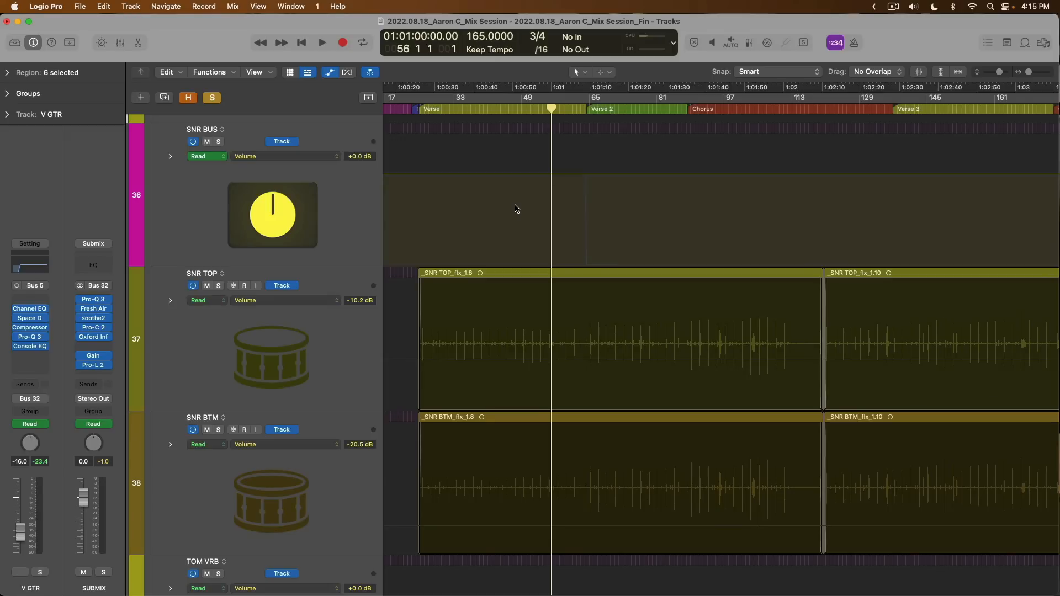
key("space")
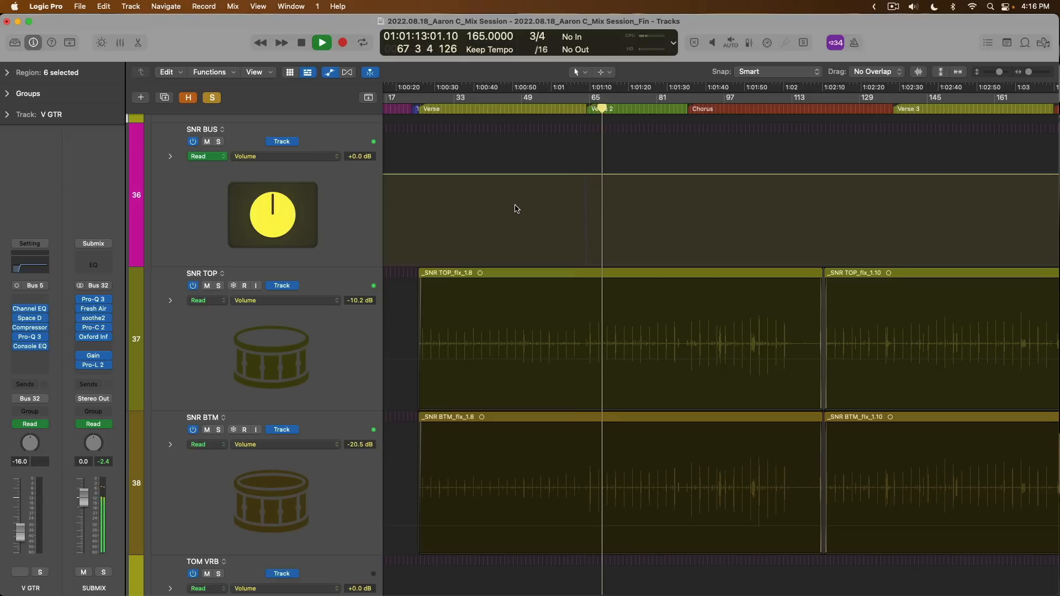
key("space")
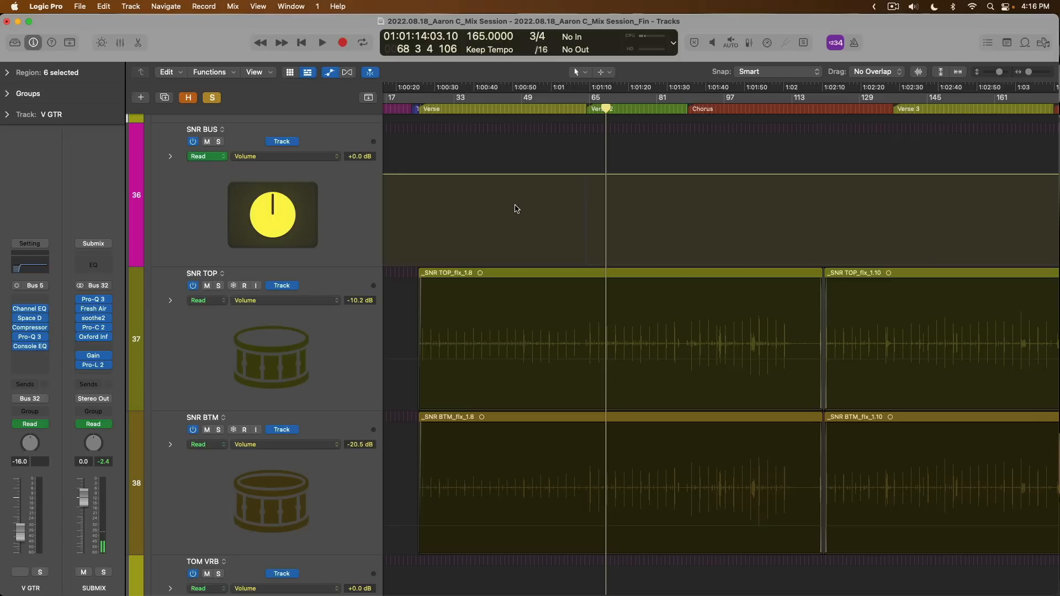
left_click(550, 110)
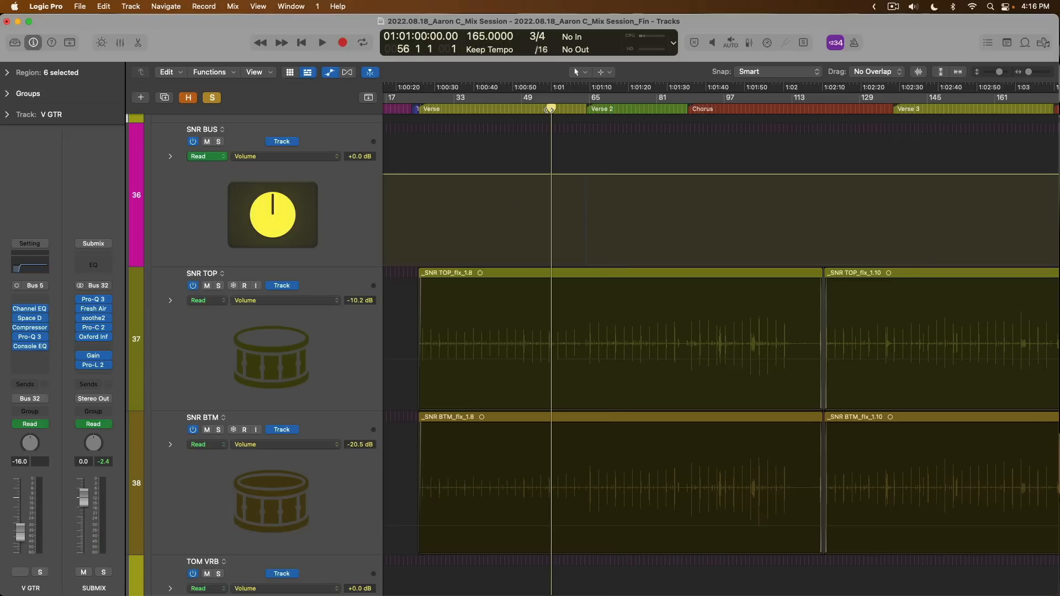
- Inspect the channel strips of the SNR TOP, SNR BTM and SNR BUS tracks
left_click(351, 347)
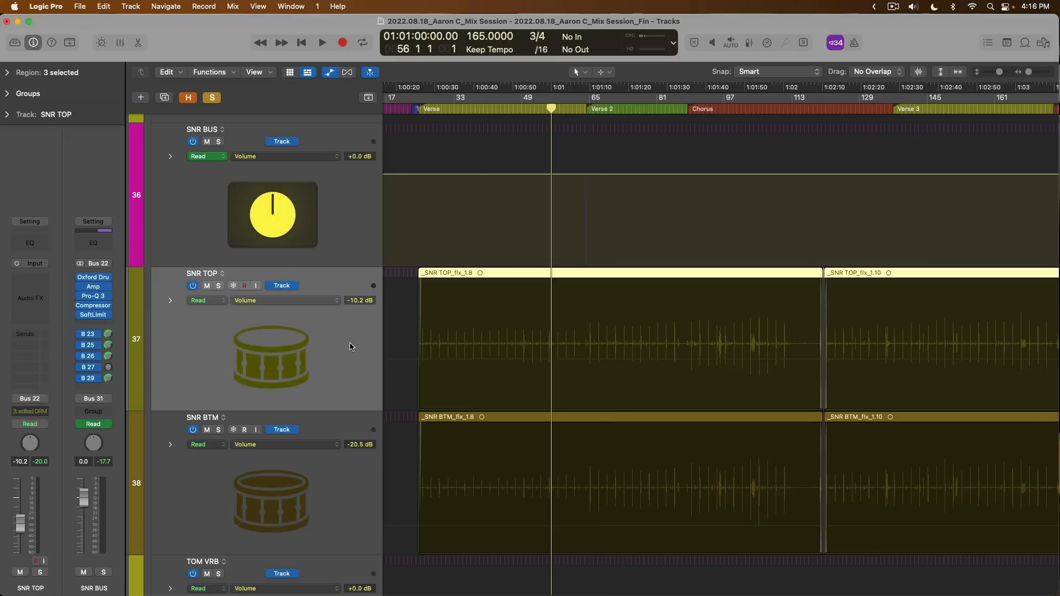
left_click(338, 474)
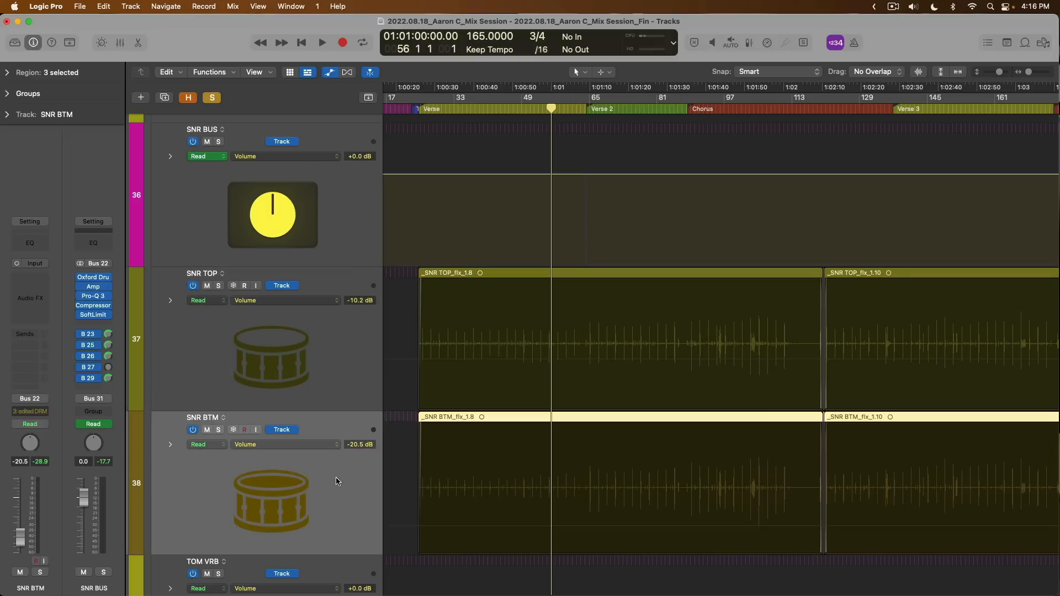
left_click(344, 221)
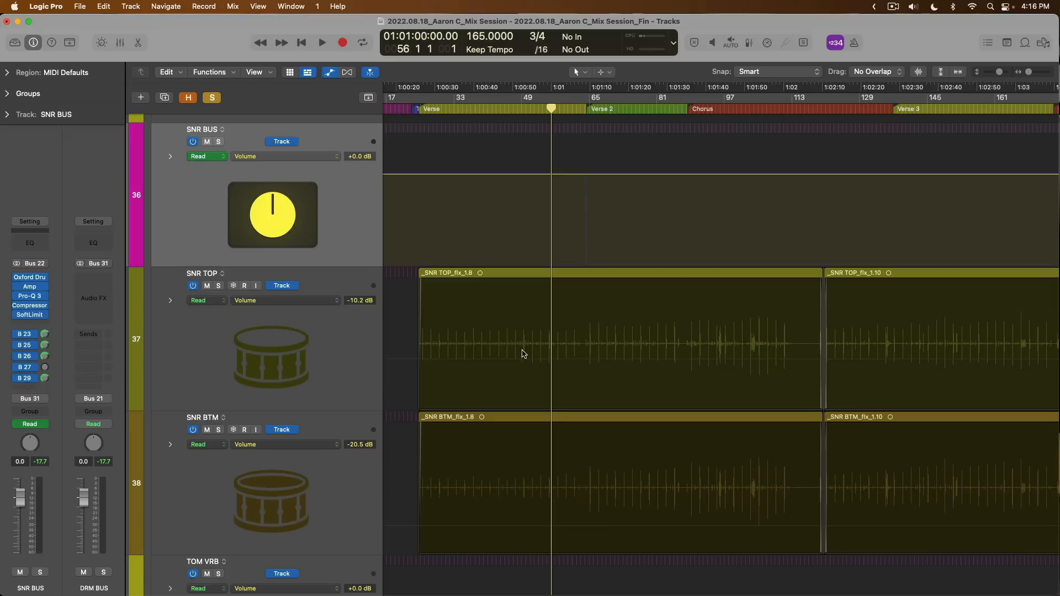
- Open the ValhallaDelay on the STICK VRB track and examine its delay settings and available modes
scroll(521, 353, "up", 10)
left_click(337, 414)
scroll(355, 393, "down", 3)
left_click(38, 330)
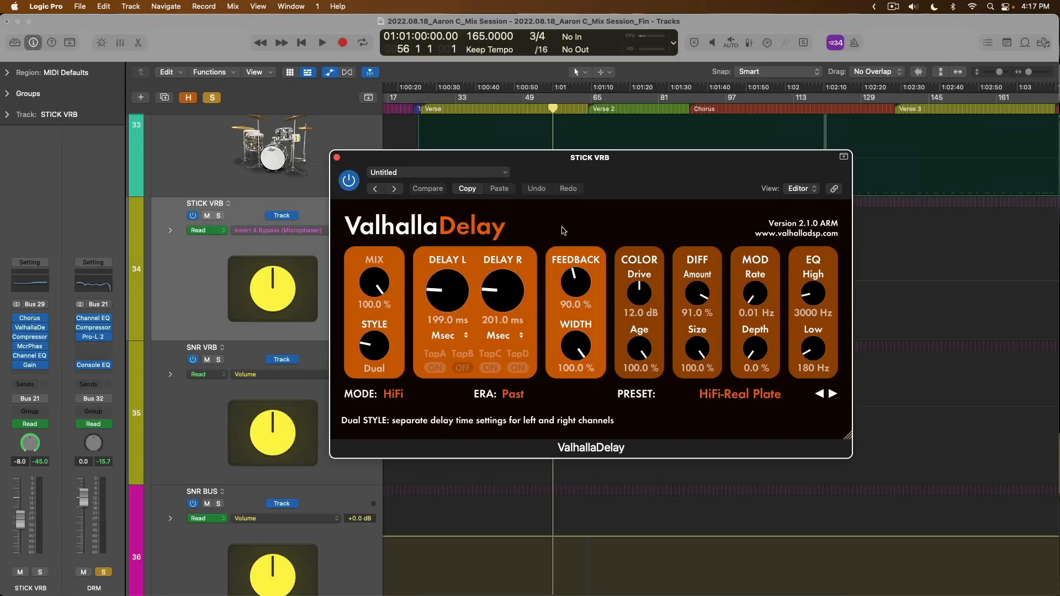
left_click(402, 394)
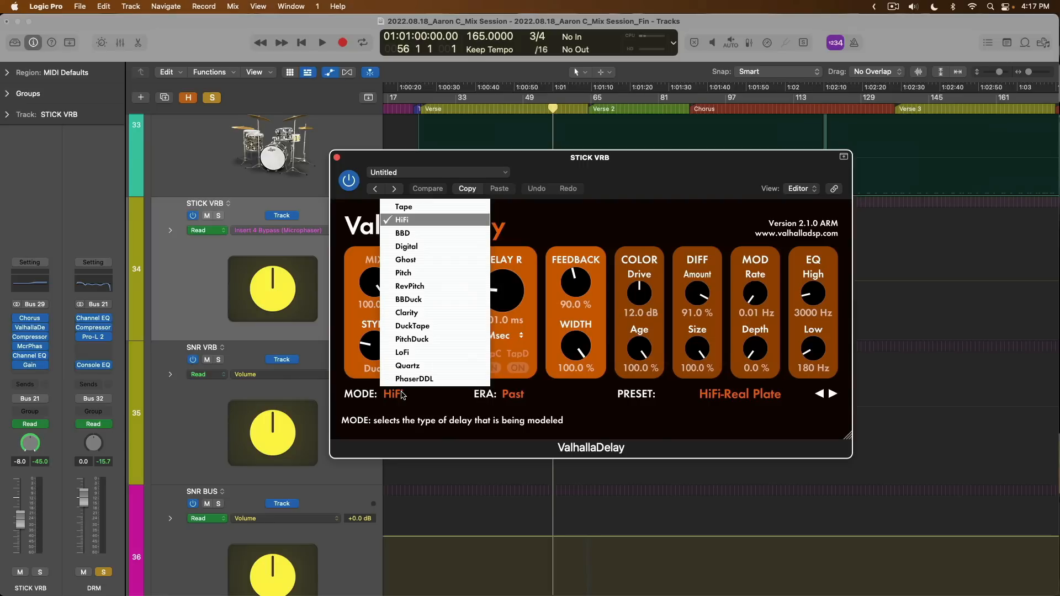
left_click(584, 229)
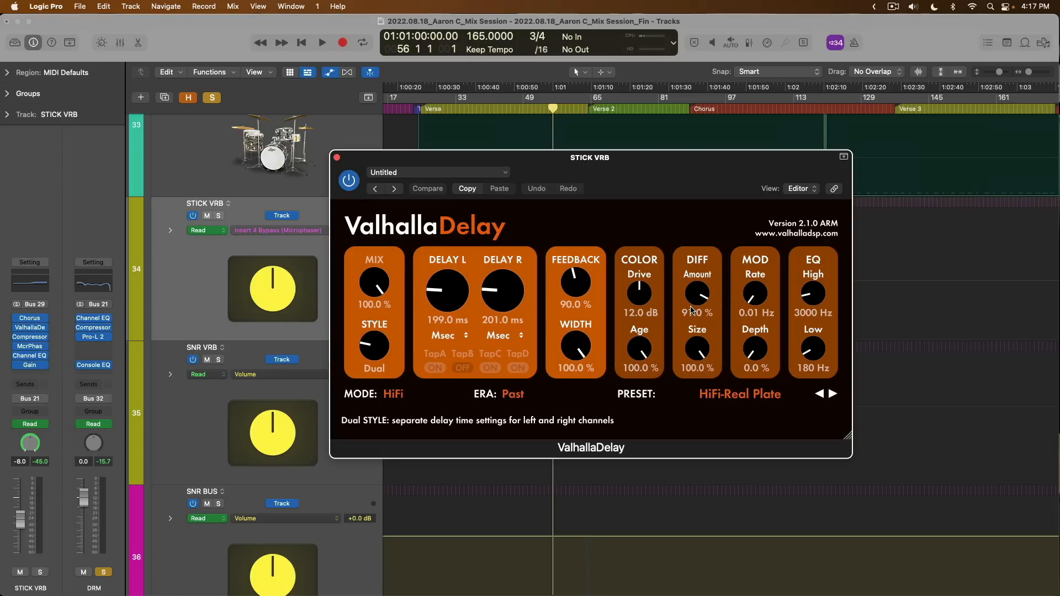
- Open the Microphaser on STICK VRB, audition its Intensity at 60% and 79% on the drums, and revert to the stored setting
left_click(31, 348)
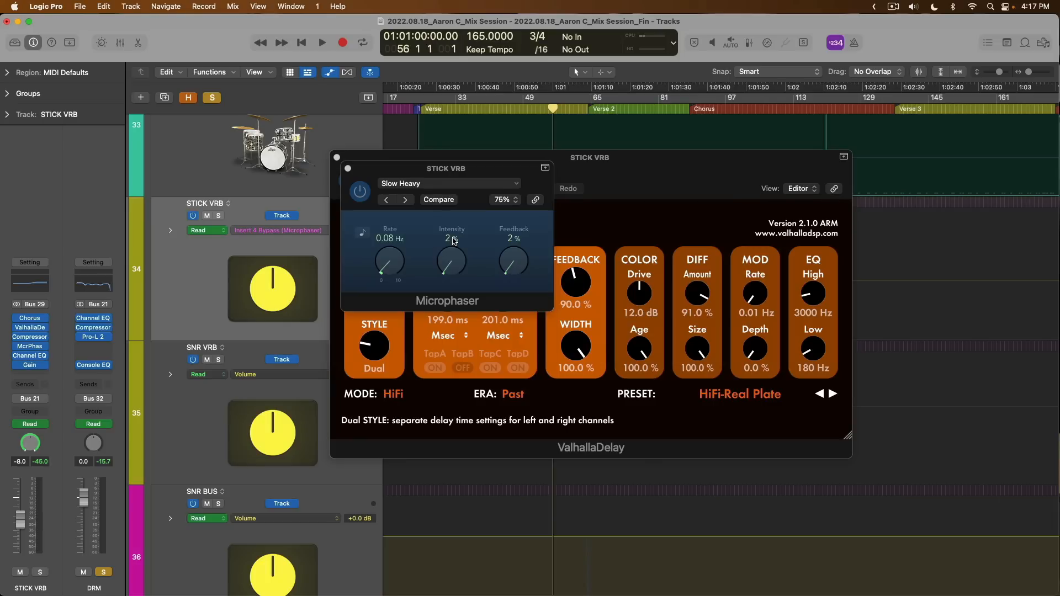
left_click_drag(451, 249, 460, 169)
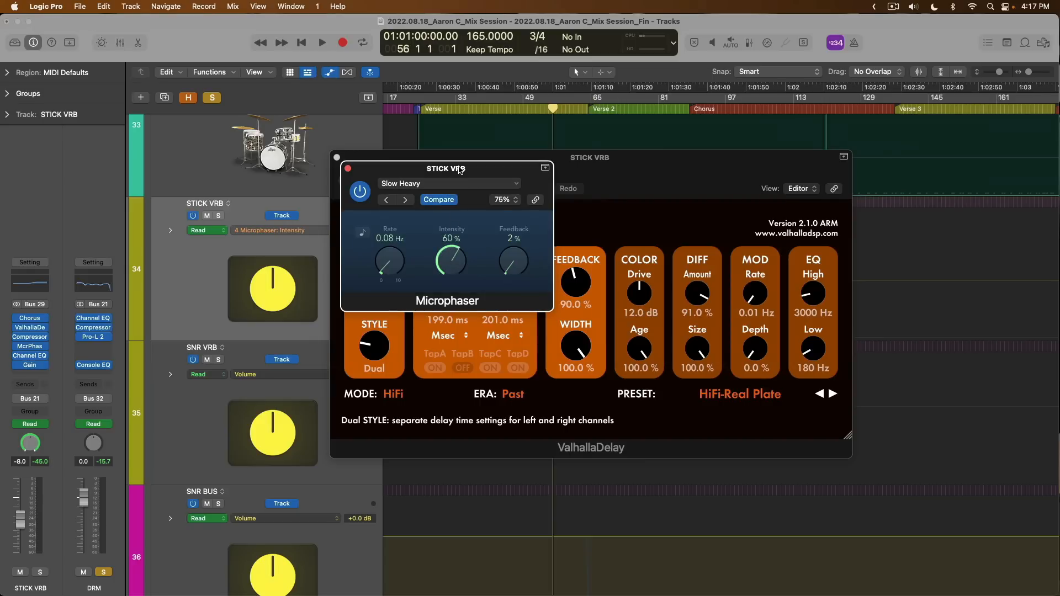
key("space")
left_click_drag(463, 271, 453, 237)
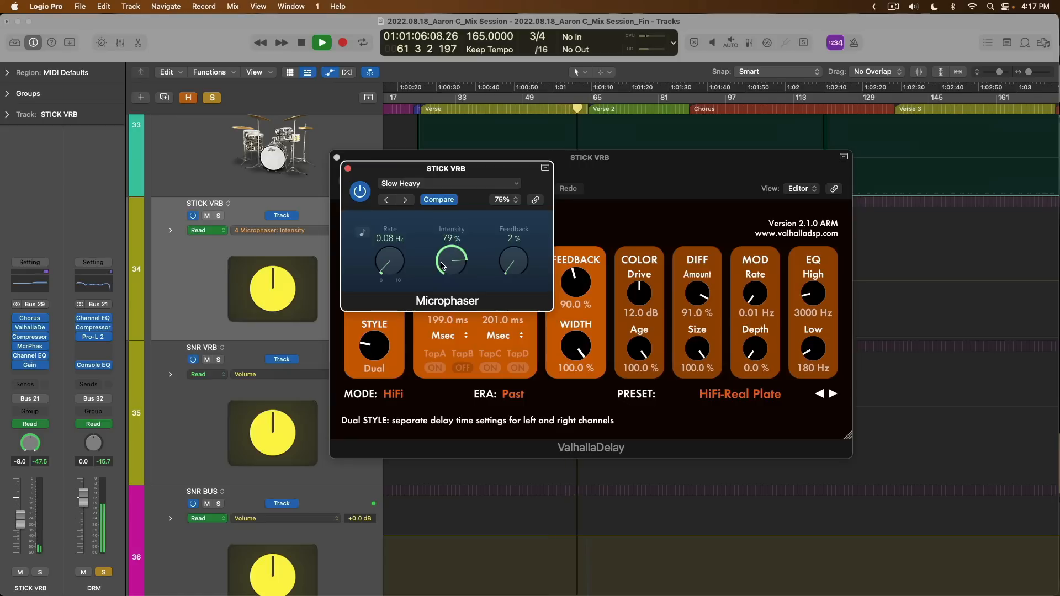
key("space")
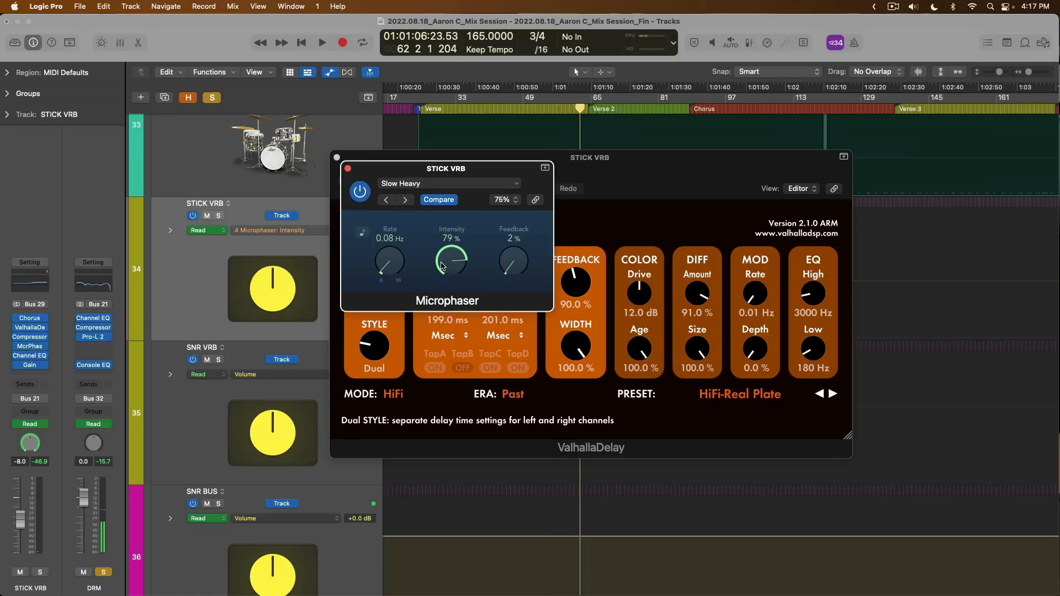
left_click(440, 201)
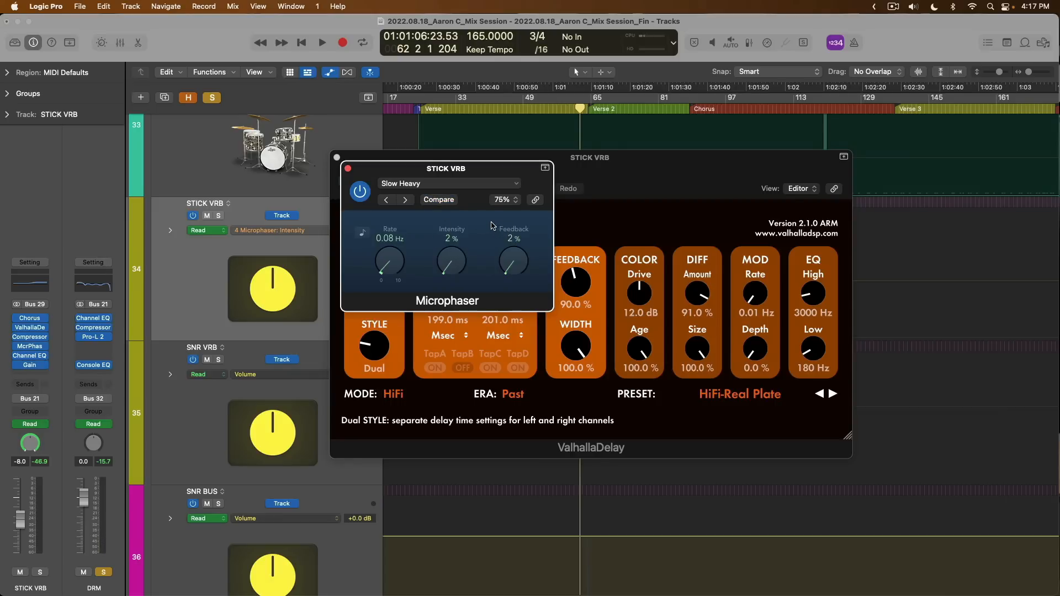
- Compare the drums from bar 56 with the Microphaser bypassed and re-enabled, and close the plug-in windows
left_click(361, 193)
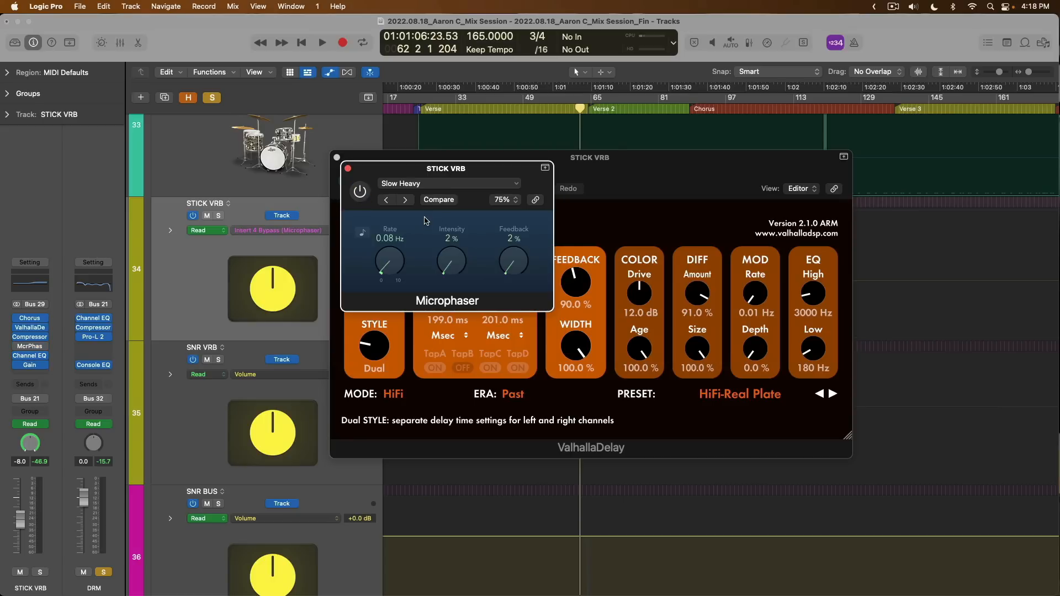
key("space")
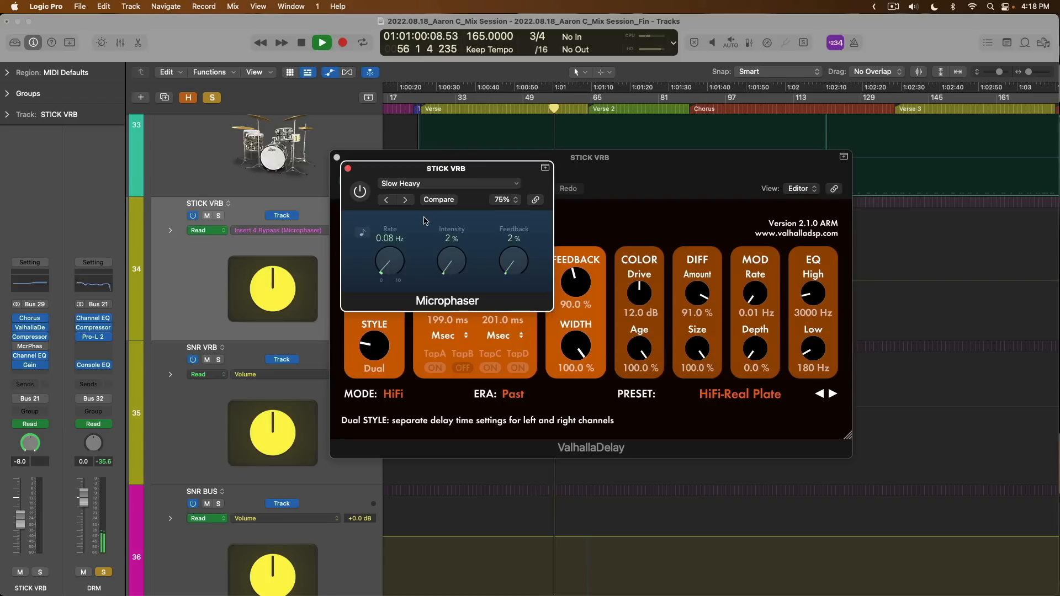
left_click(359, 190)
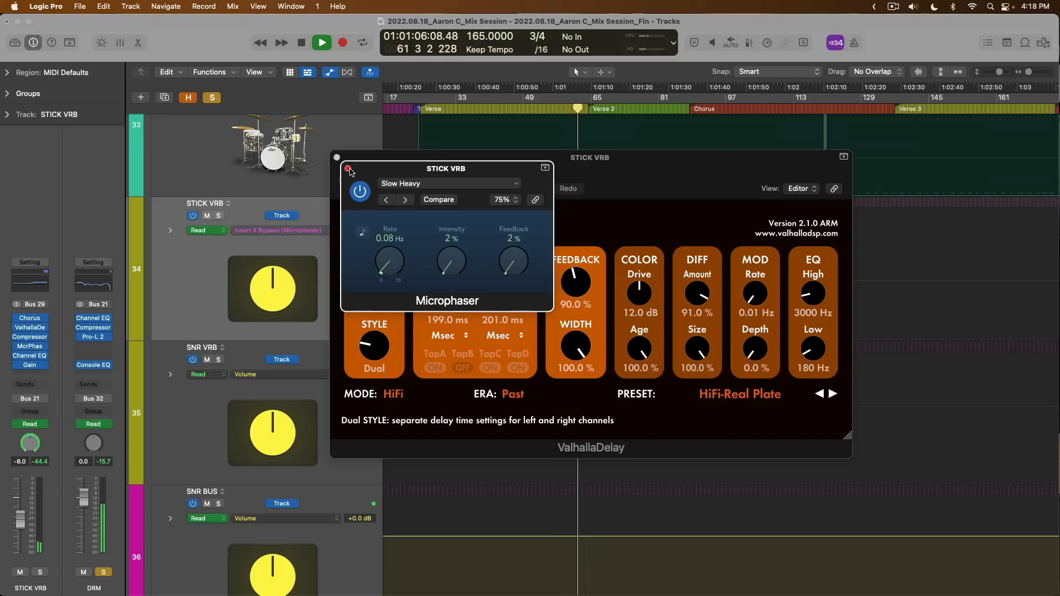
key("space")
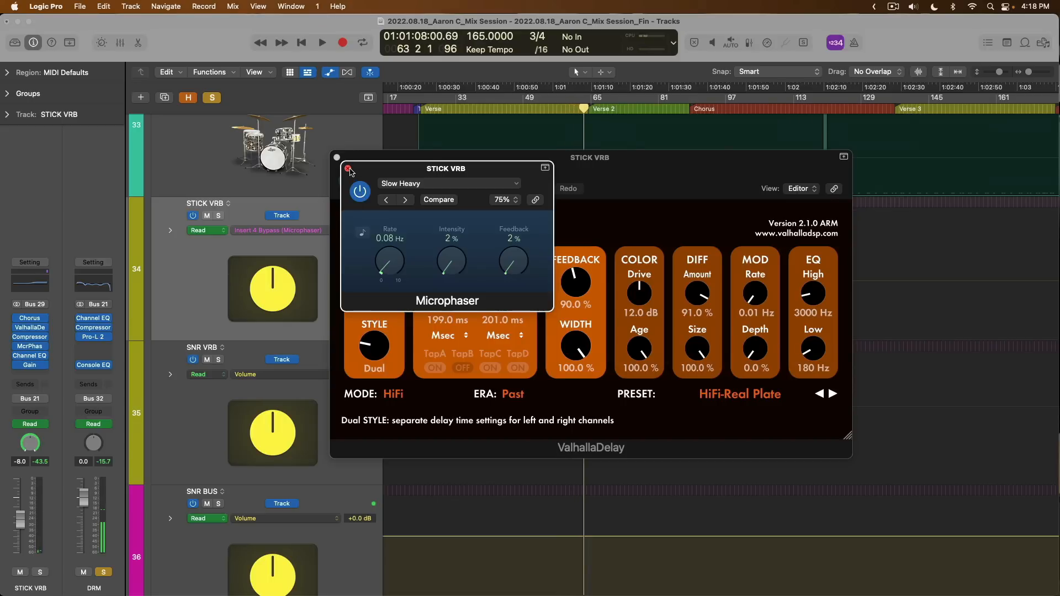
left_click(348, 168)
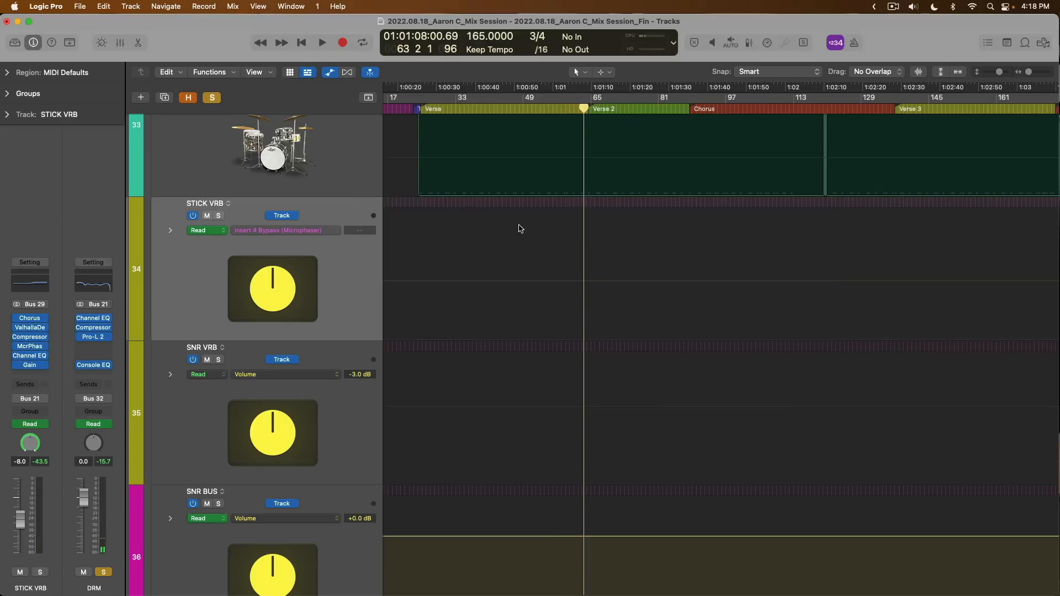
- Set the playhead to bar 62 and show the SNR BUS track's automation for Send 5 to STICK VRB
scroll(523, 232, "down", 10)
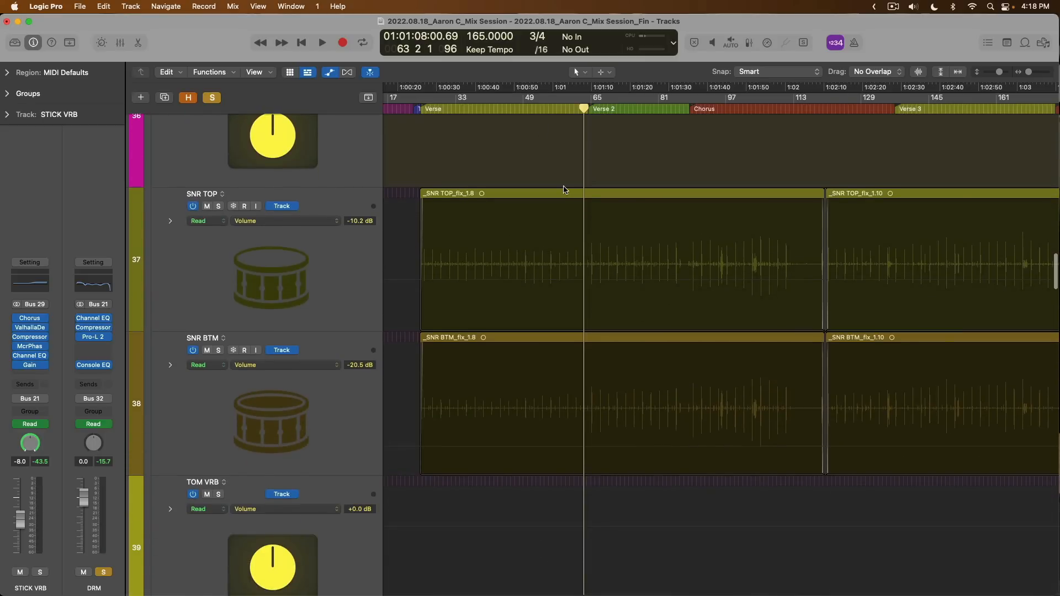
left_click(578, 99)
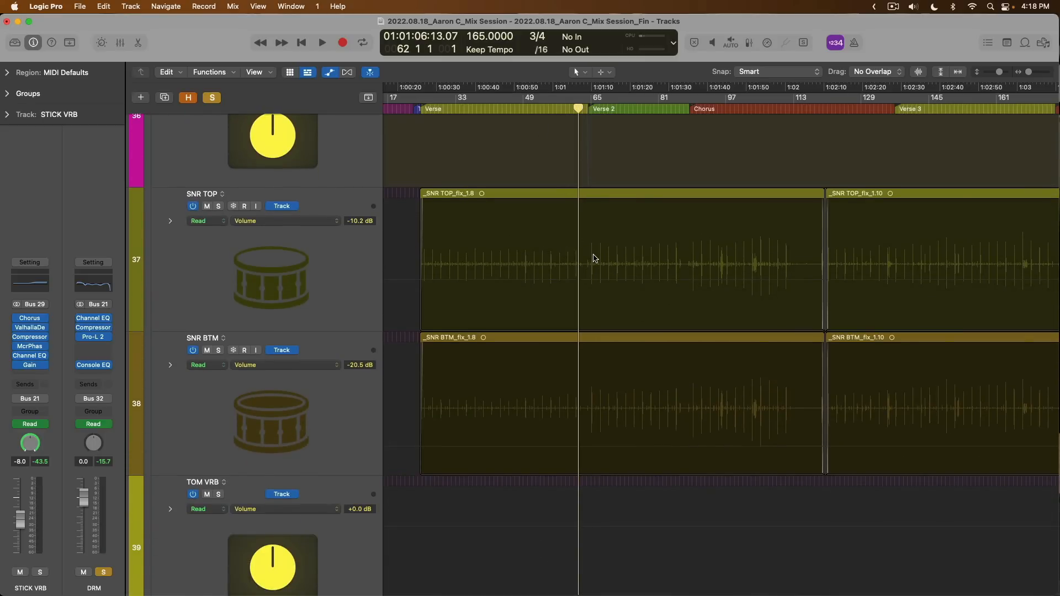
scroll(591, 256, "up", 3)
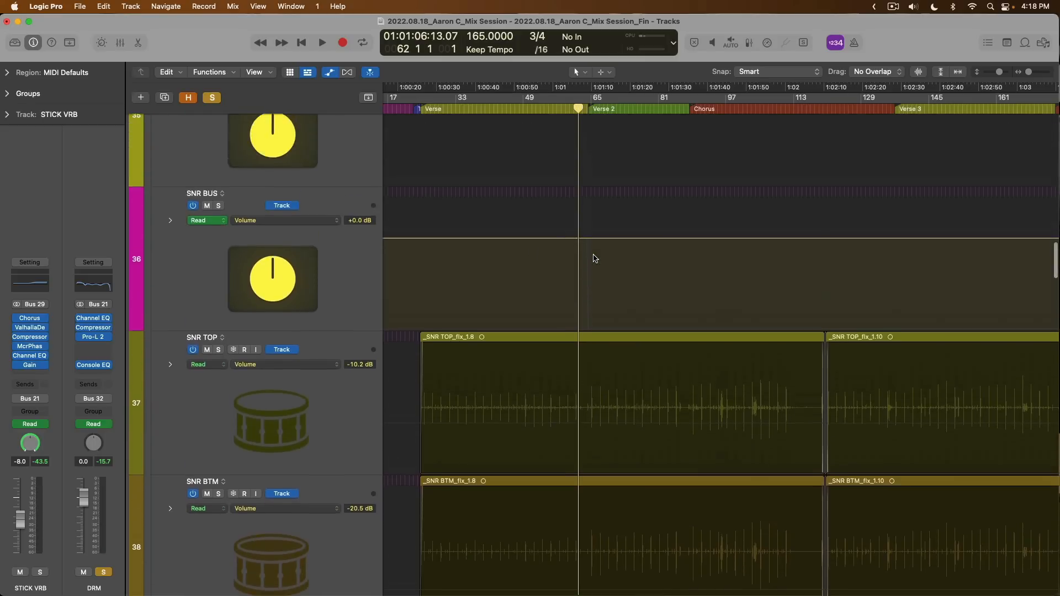
left_click(333, 290)
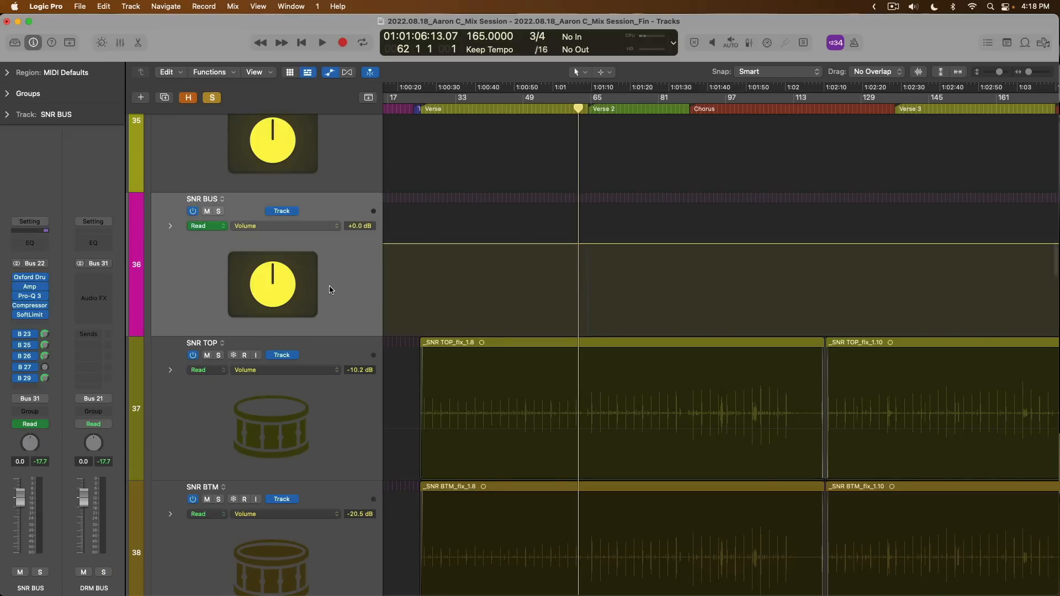
left_click(46, 378)
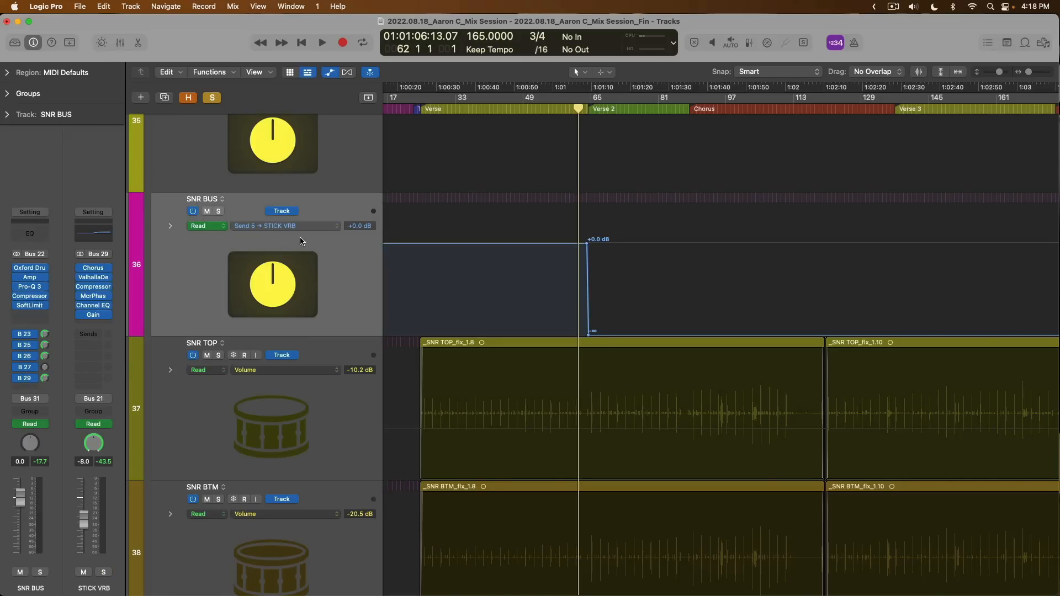
- Play from bar 59 into Verse 2 with automation reading off on SNR BUS, and switch it back to Read
left_click(30, 424)
scroll(563, 274, "down", 3)
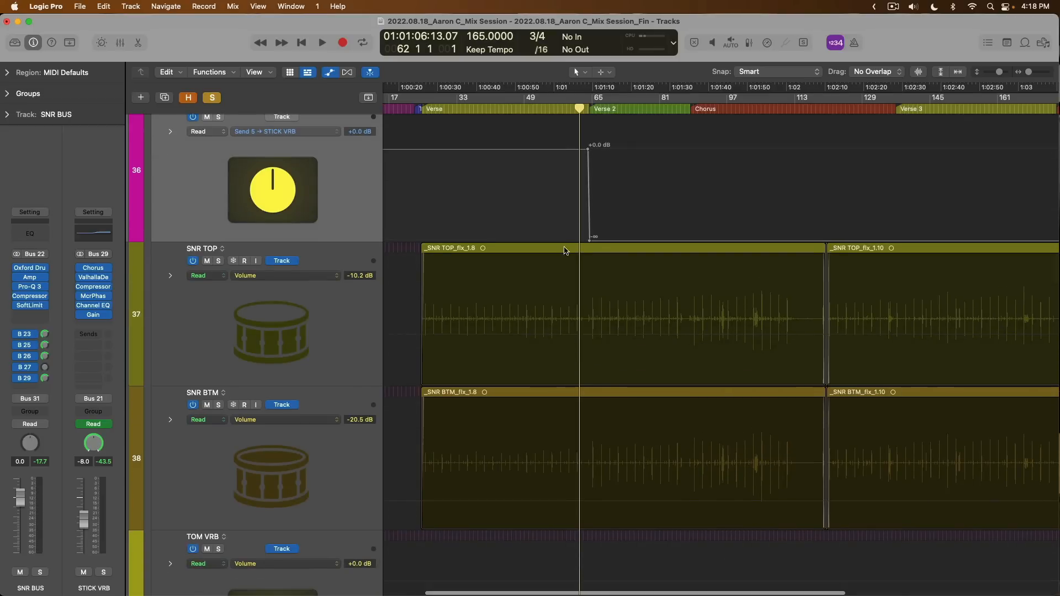
left_click(566, 108)
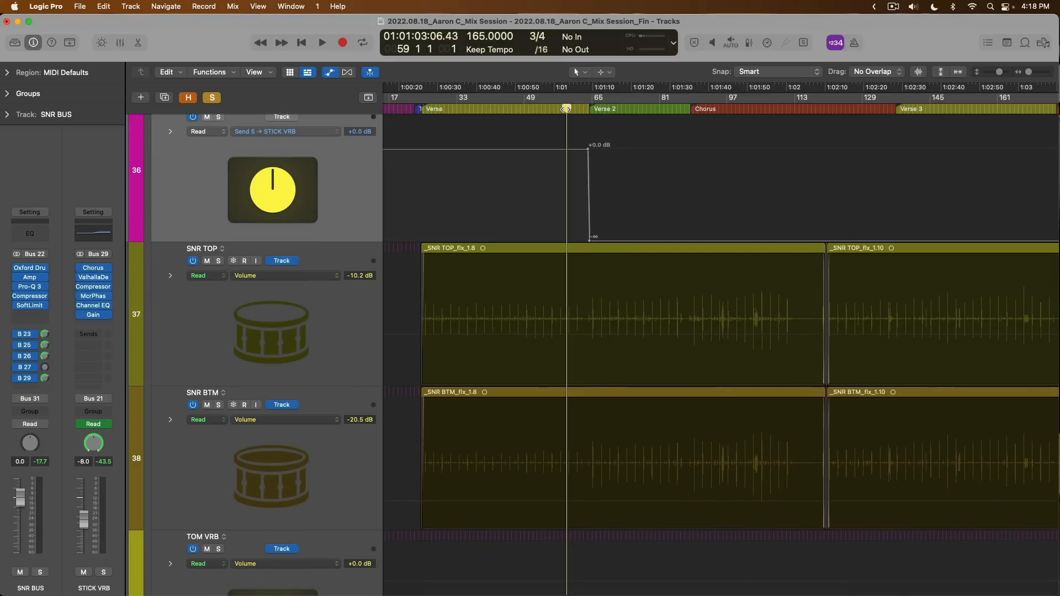
key("space")
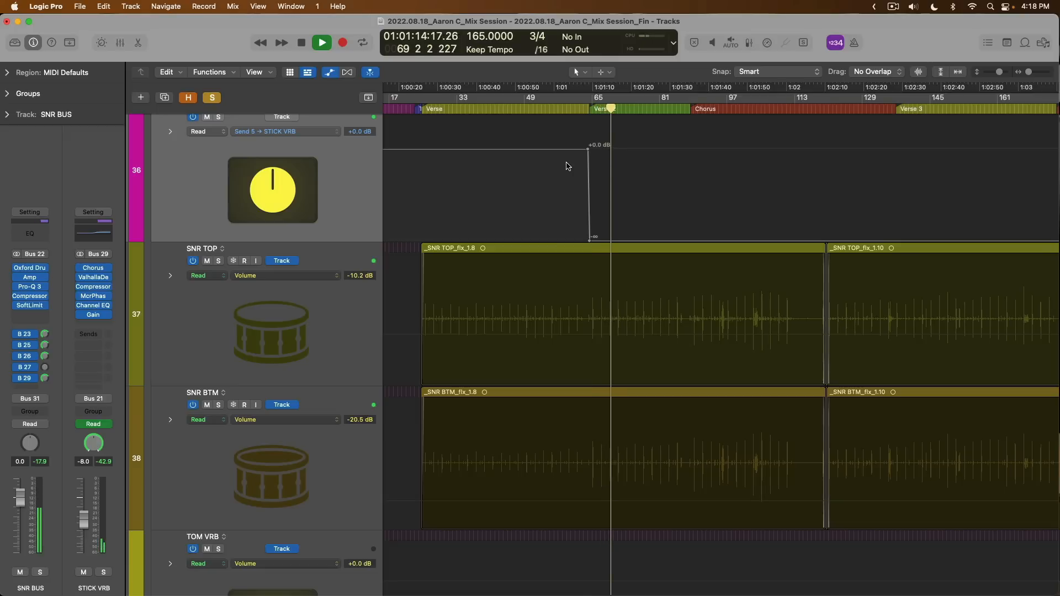
key("space")
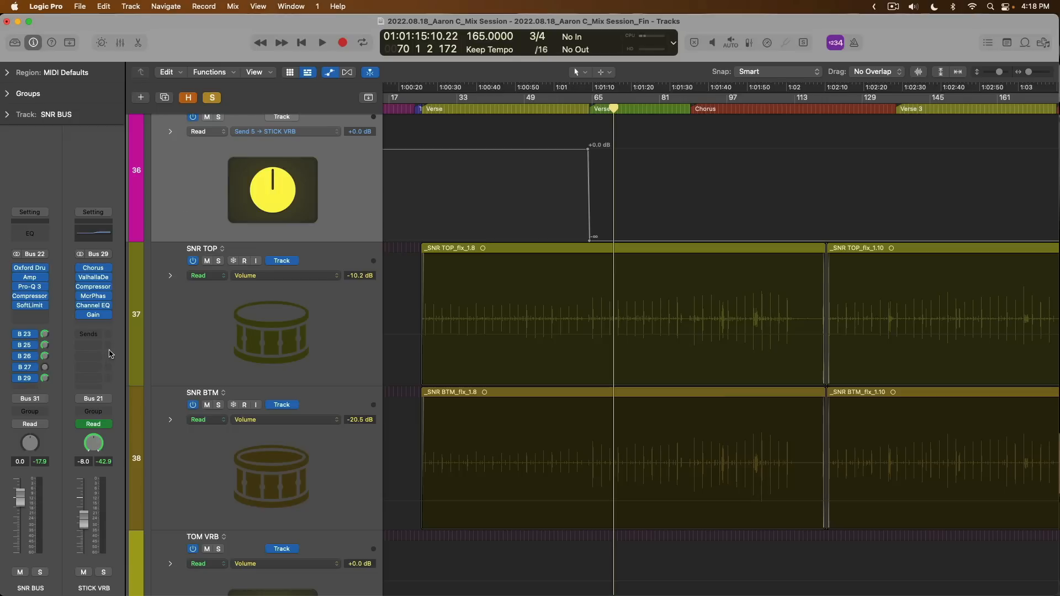
left_click(16, 424)
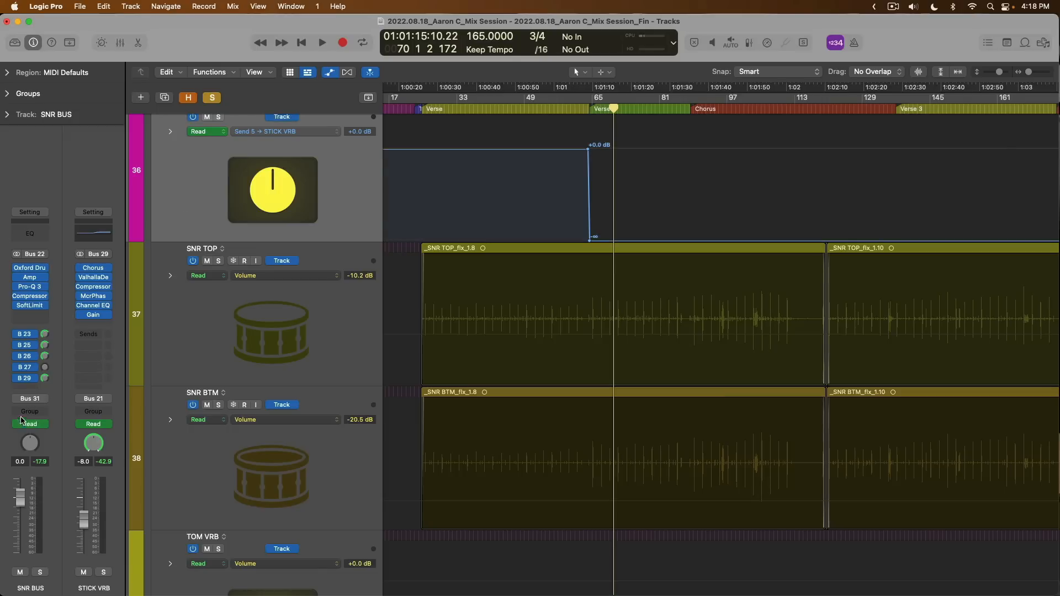
- Examine the SNR BUS send's automated drop before Verse 2 in close view and play the drums through it with automation active
left_click_drag(542, 143, 626, 287)
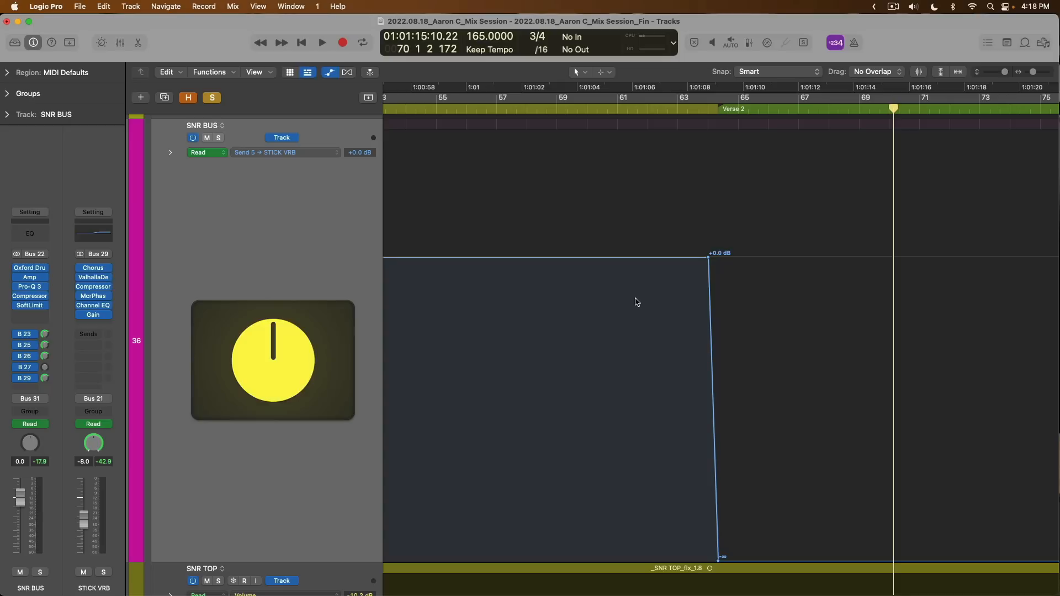
left_click(44, 368)
left_click(44, 380)
key("space")
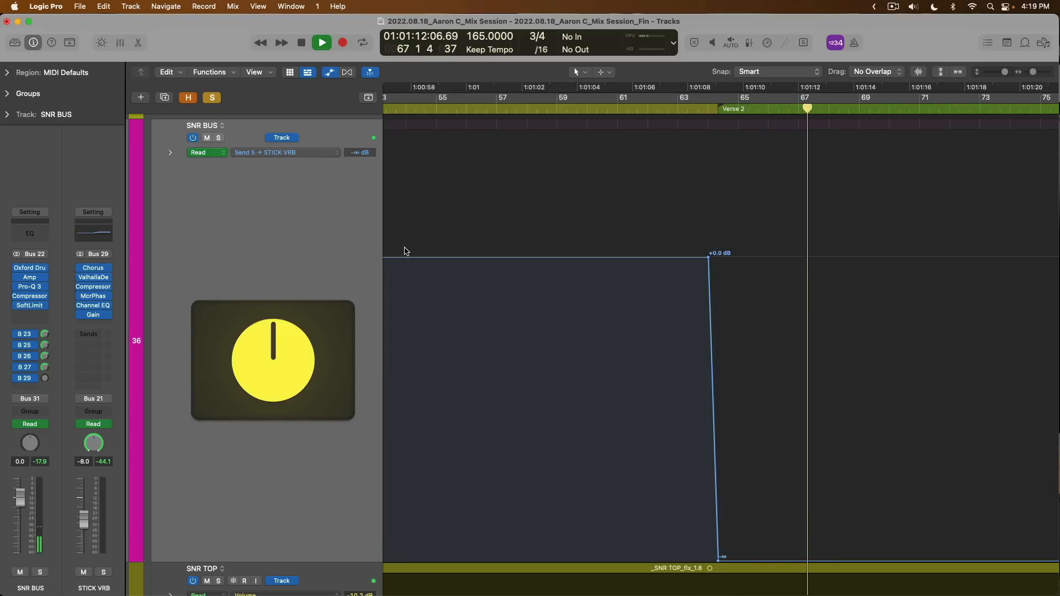
key("space")
left_click(488, 266, "ctrl+alt")
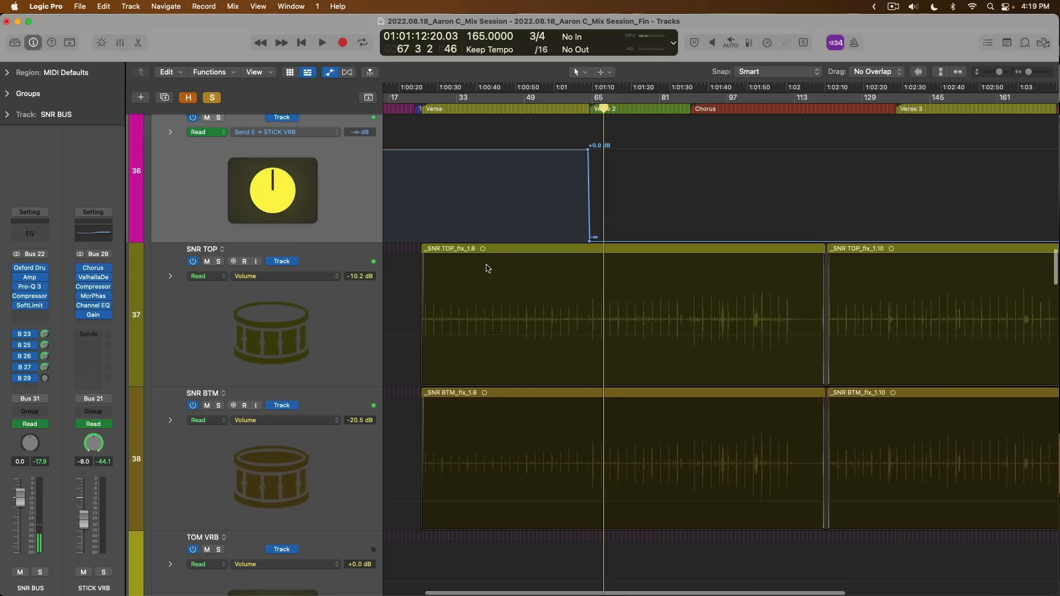
- Select the SNR VRB track, inspect its Space Designer reverb settings, and close the plug-in
scroll(486, 265, "up", 3)
left_click(338, 246)
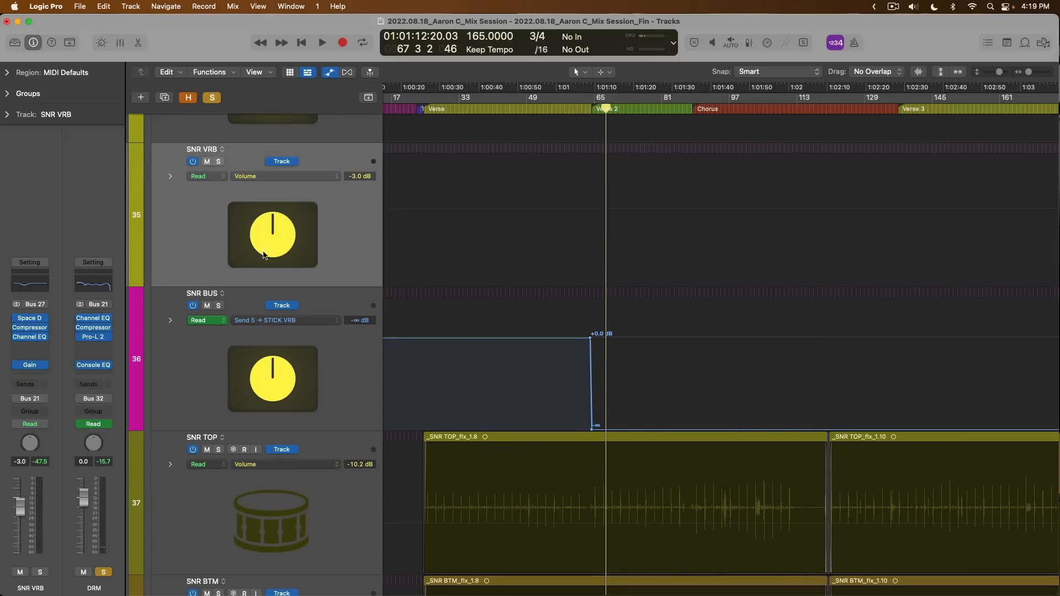
left_click(34, 319)
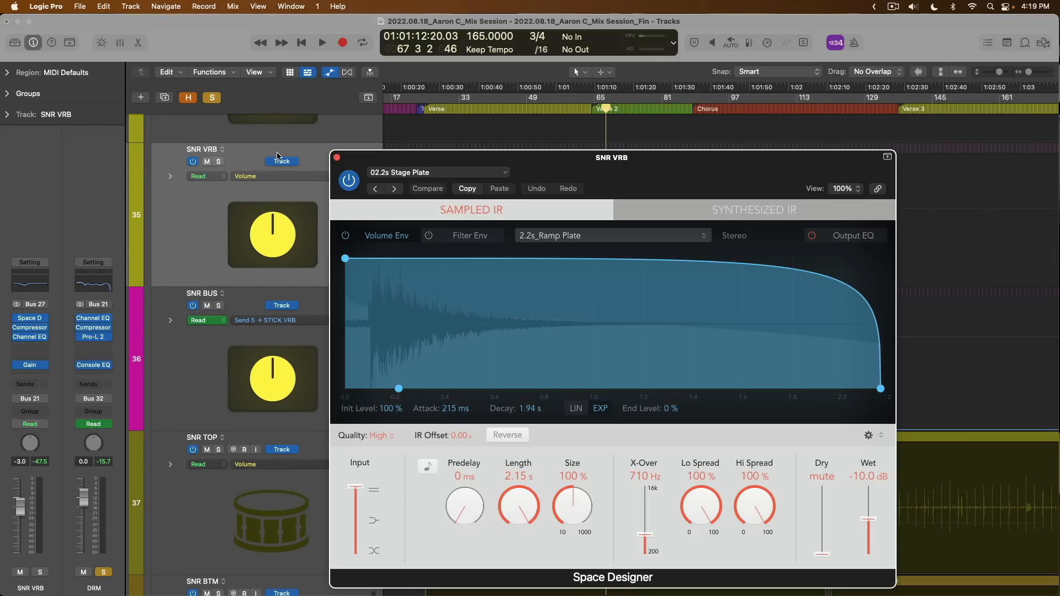
left_click(336, 157)
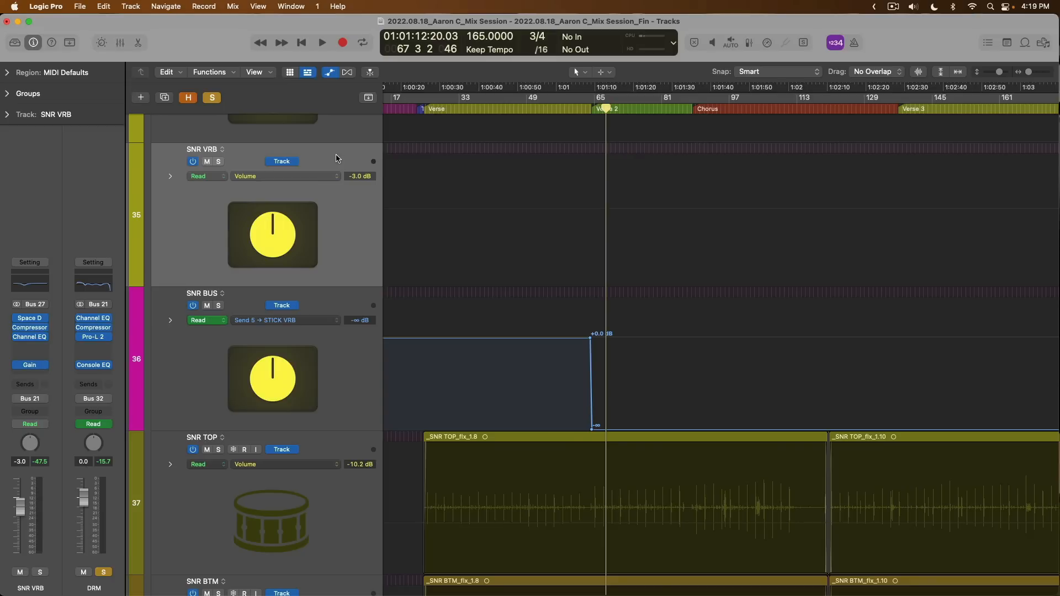
- Select all regions, fit the whole arrangement in view and show the automation lanes on every track
key("super+a")
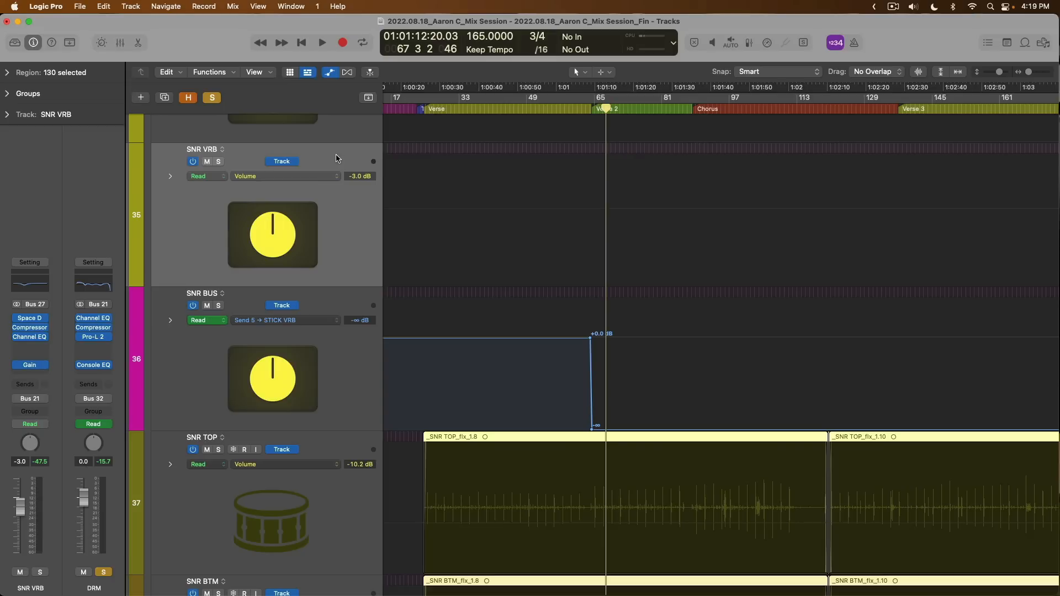
key("z")
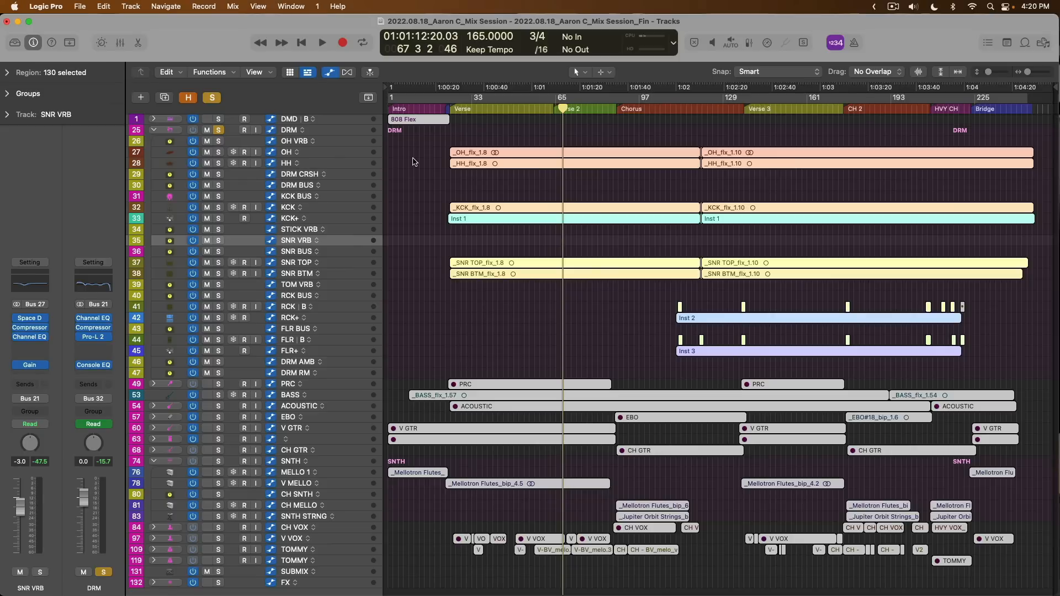
key("a")
scroll(420, 165, "down", 15)
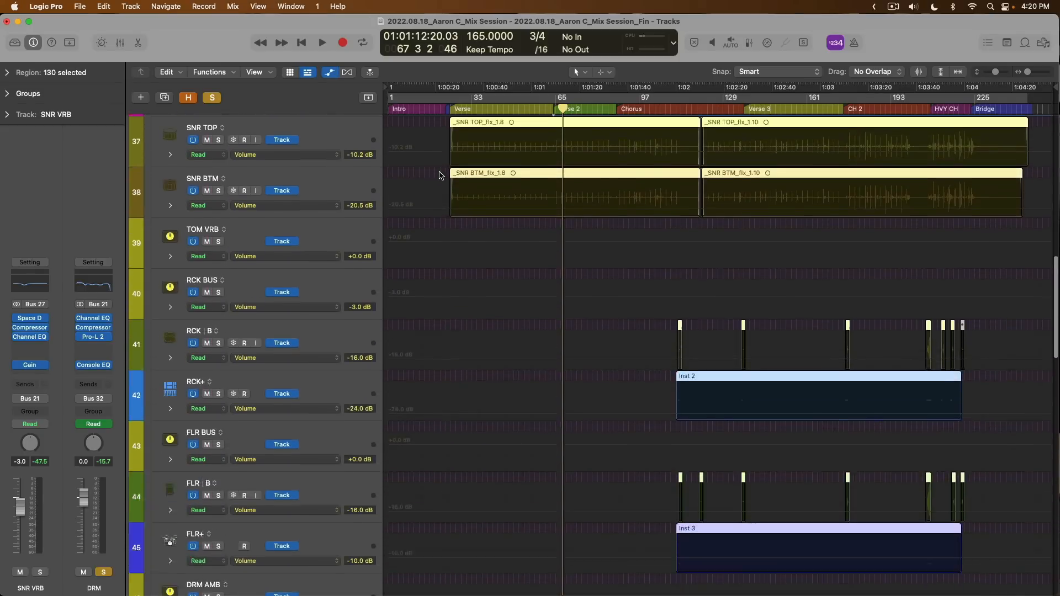
- Clear all solos, bring the BASS volume automation in CH 2 into close view and set the playhead to bar 175
scroll(440, 176, "down", 2)
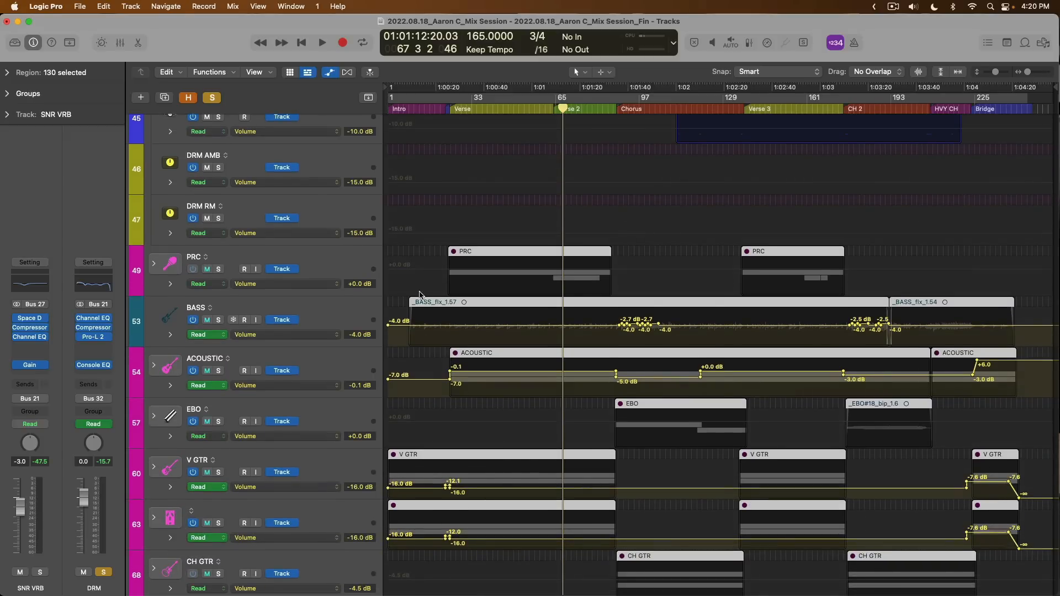
left_click(219, 320, "alt")
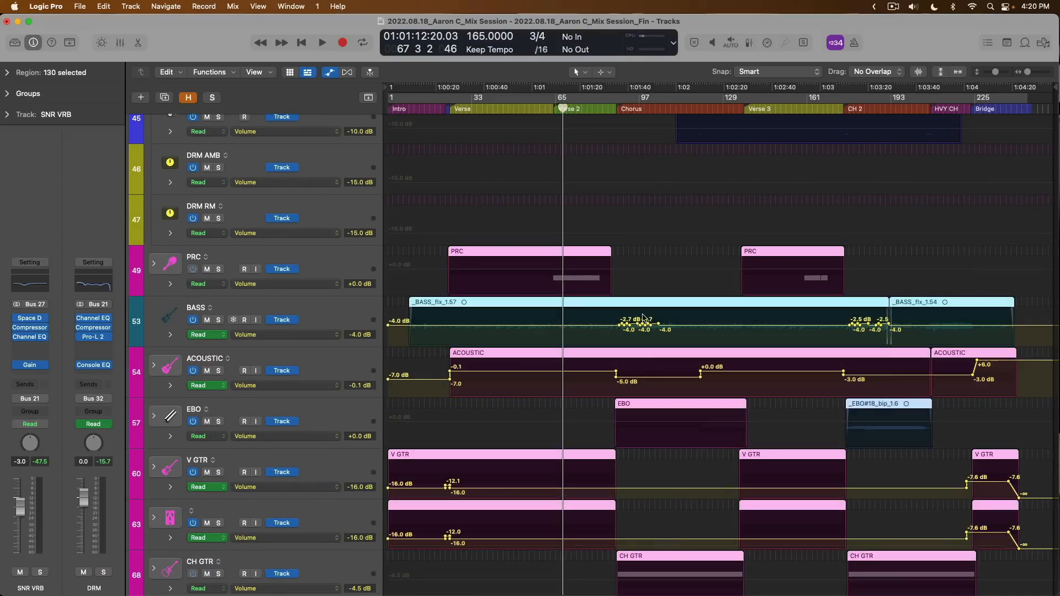
left_click(831, 296, "ctrl+alt")
left_click(465, 109)
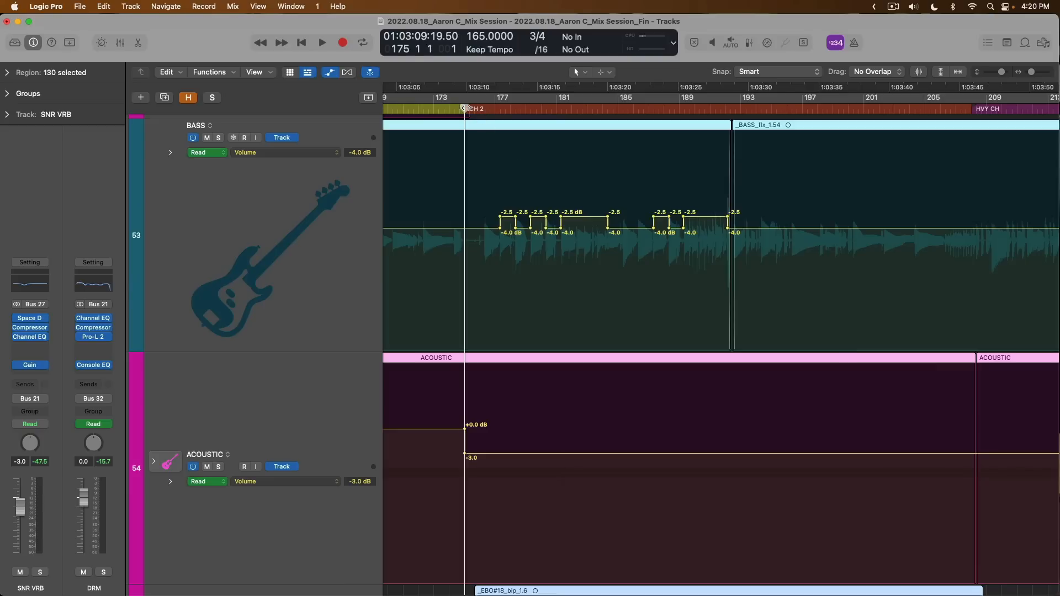
- Select the BASS track, bypass its automation and play CH 2 from bar 175 with the volume automation inactive
left_click(317, 206)
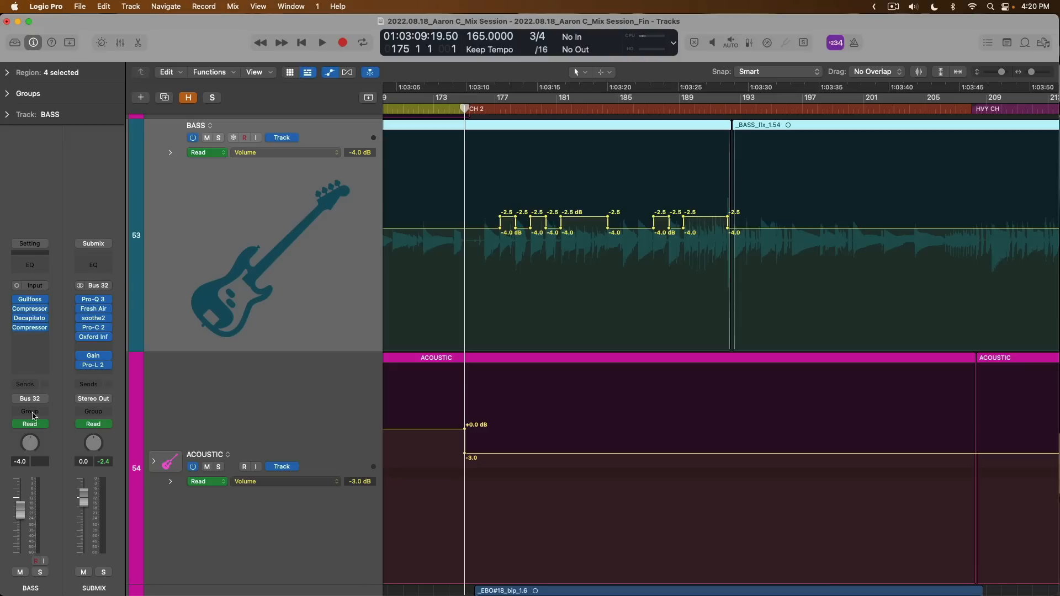
left_click(17, 424)
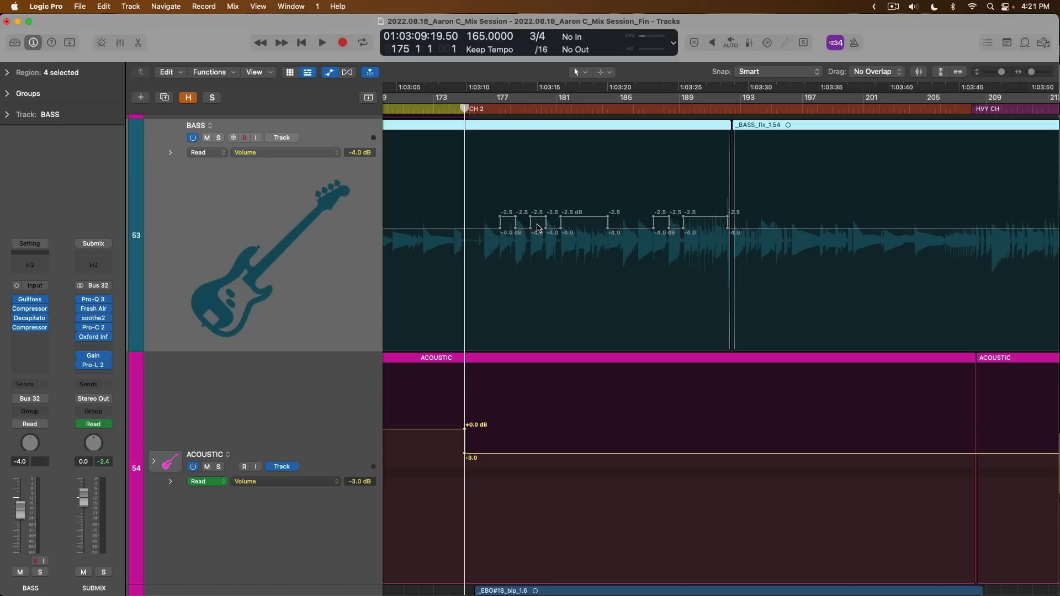
key("space")
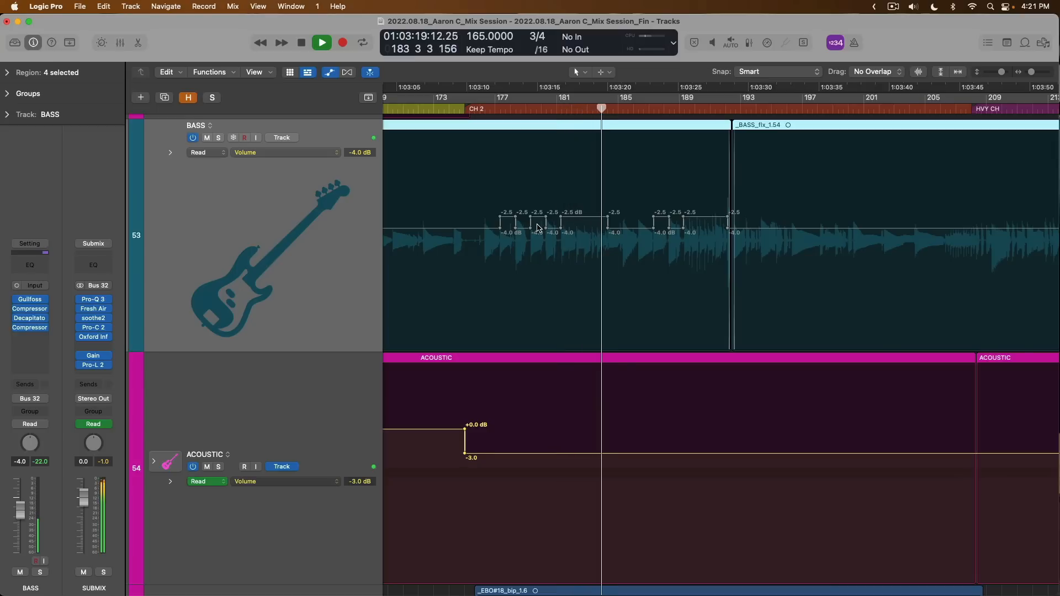
key("space")
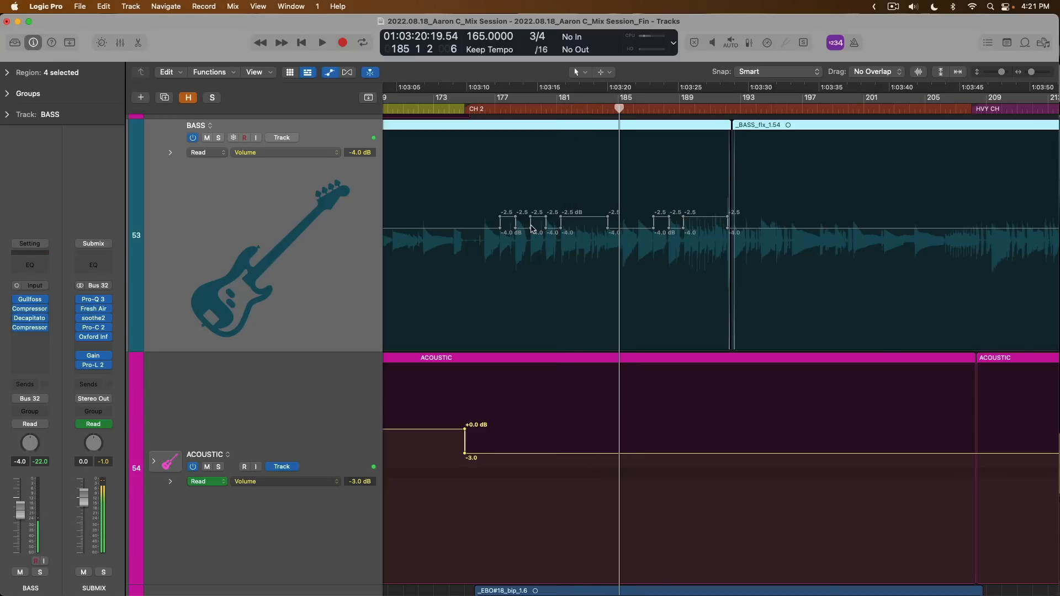
- Reactivate the BASS automation, bring the CH 2 volume boosts into close view and play the section again
left_click(28, 424)
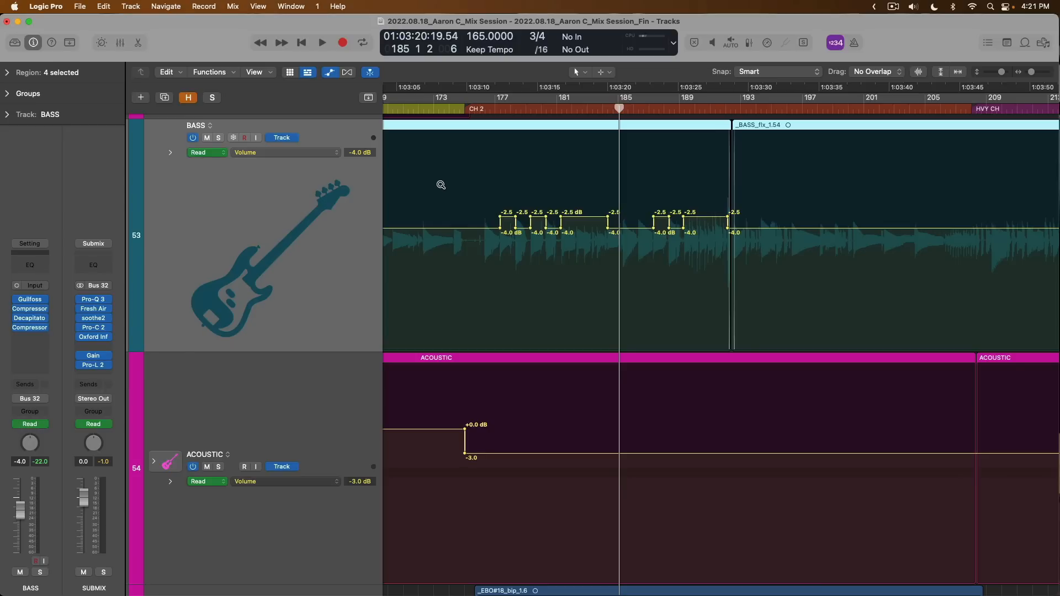
left_click_drag(442, 183, 826, 276)
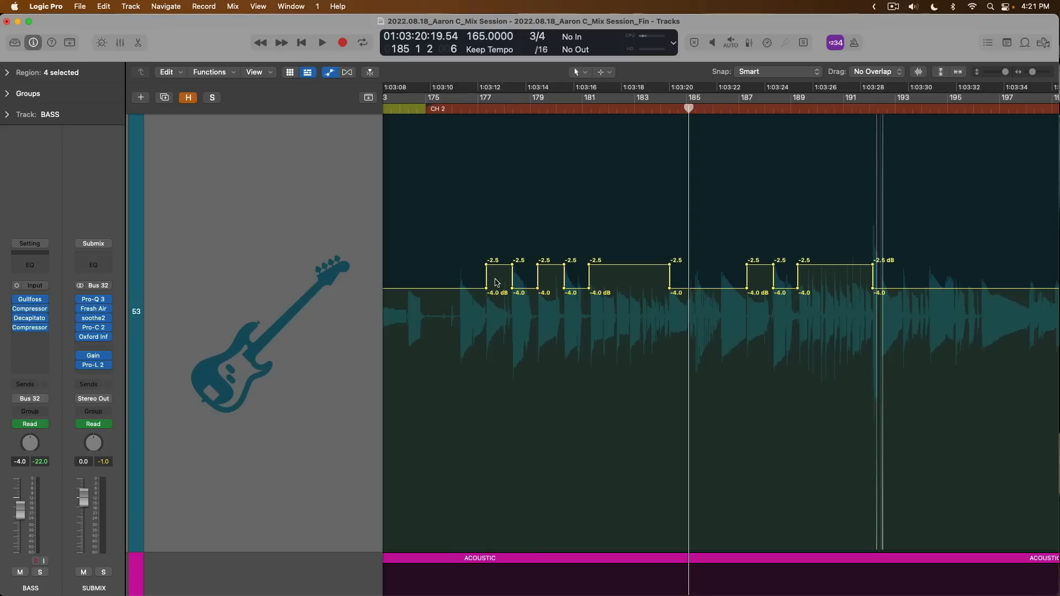
key("space")
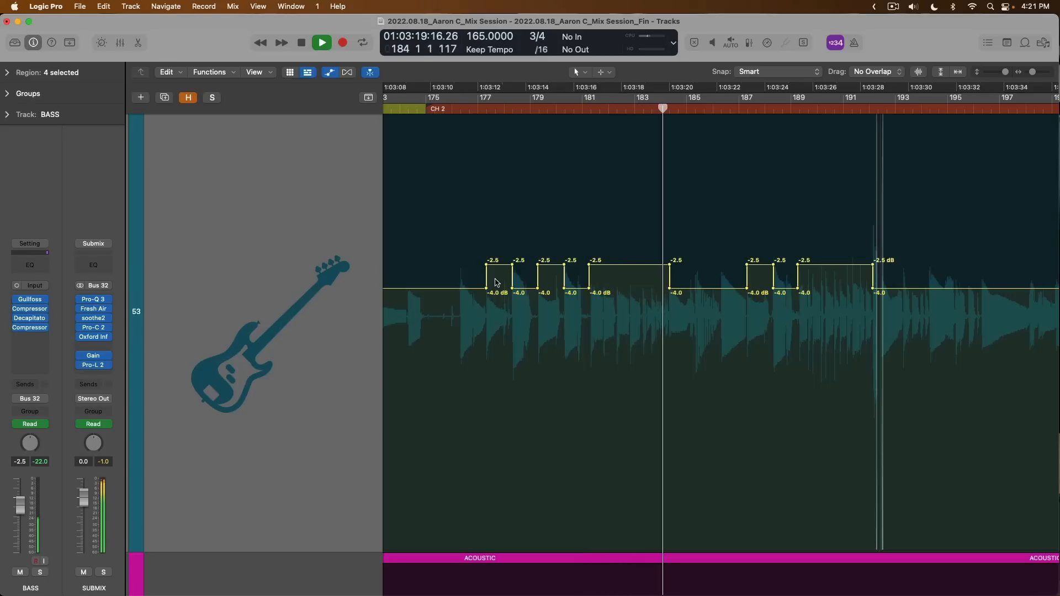
key("space")
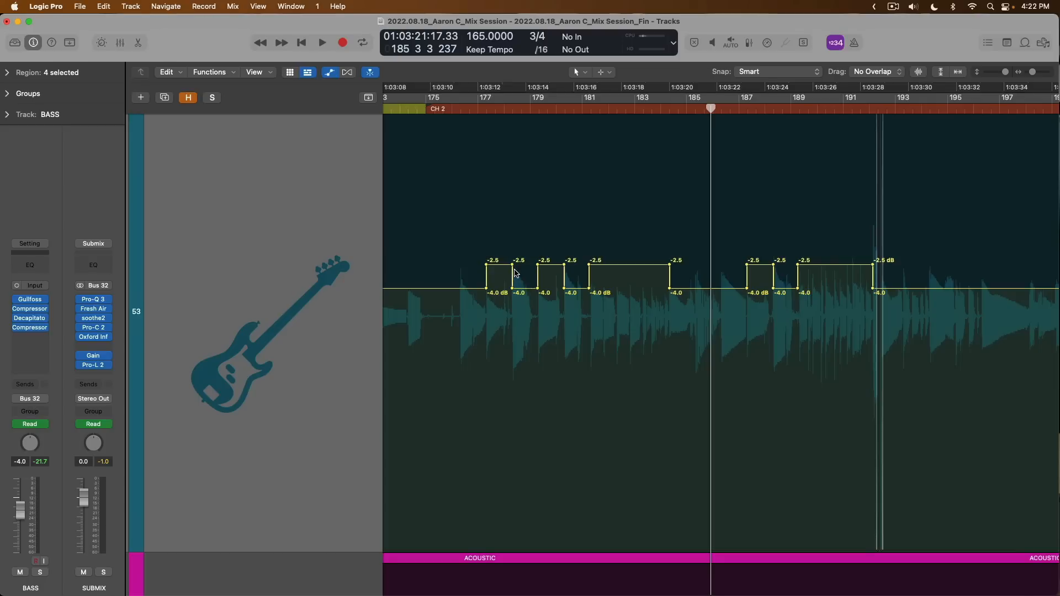
- Return to the full arrangement view and select the SUBMIX track near the end of the track list
key("z")
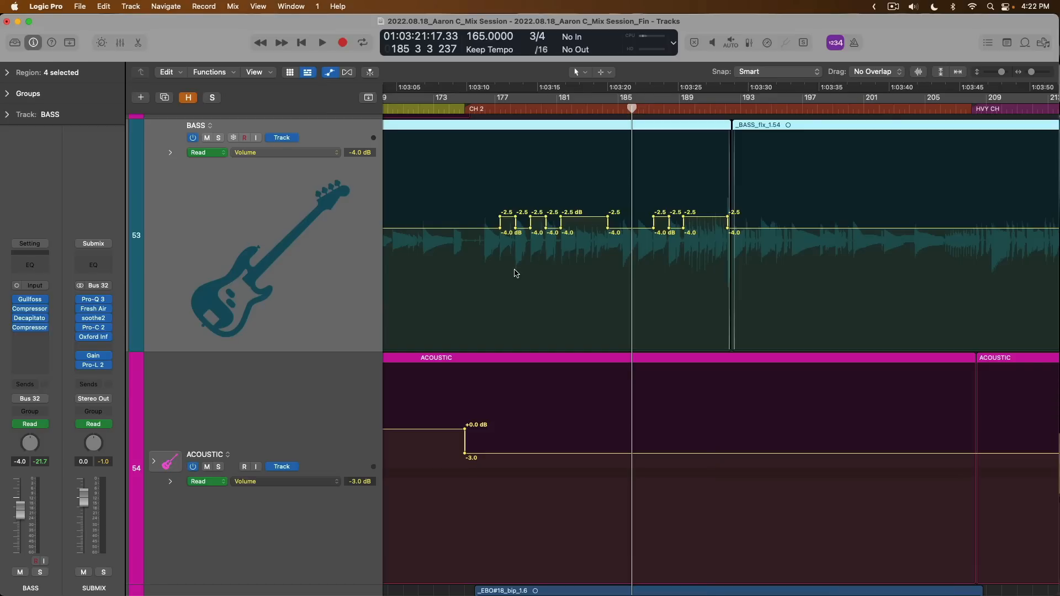
left_click(515, 270, "ctrl+alt")
left_click(515, 270, "ctrl+alt")
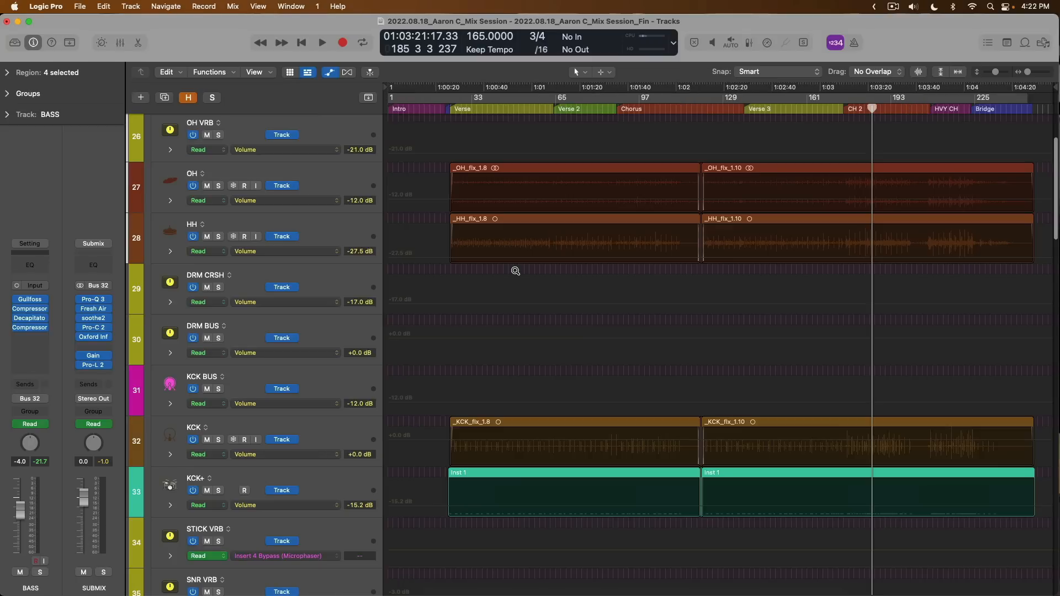
scroll(514, 271, "down", 20)
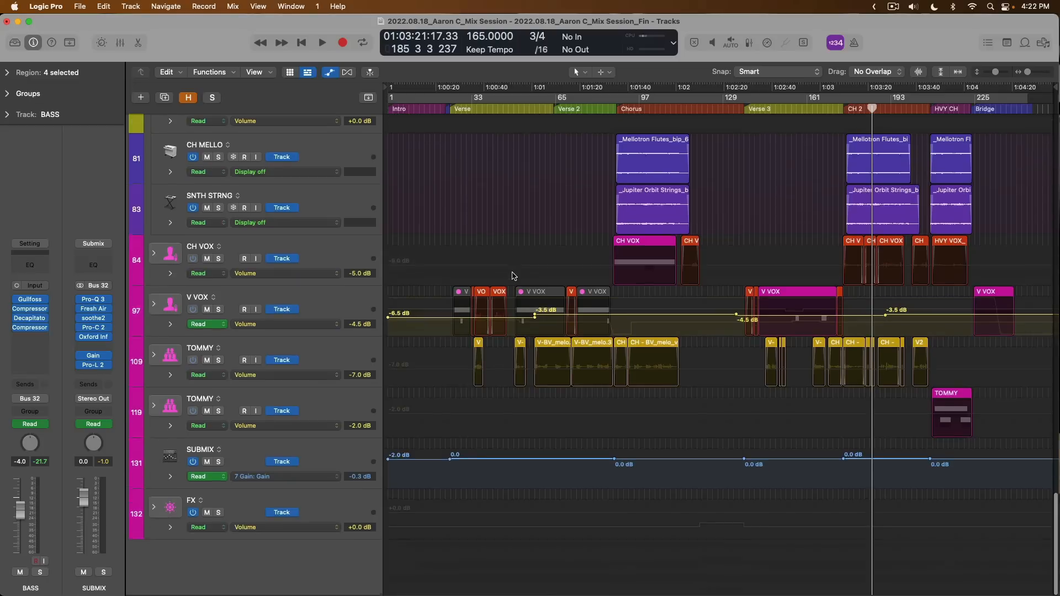
left_click(328, 455)
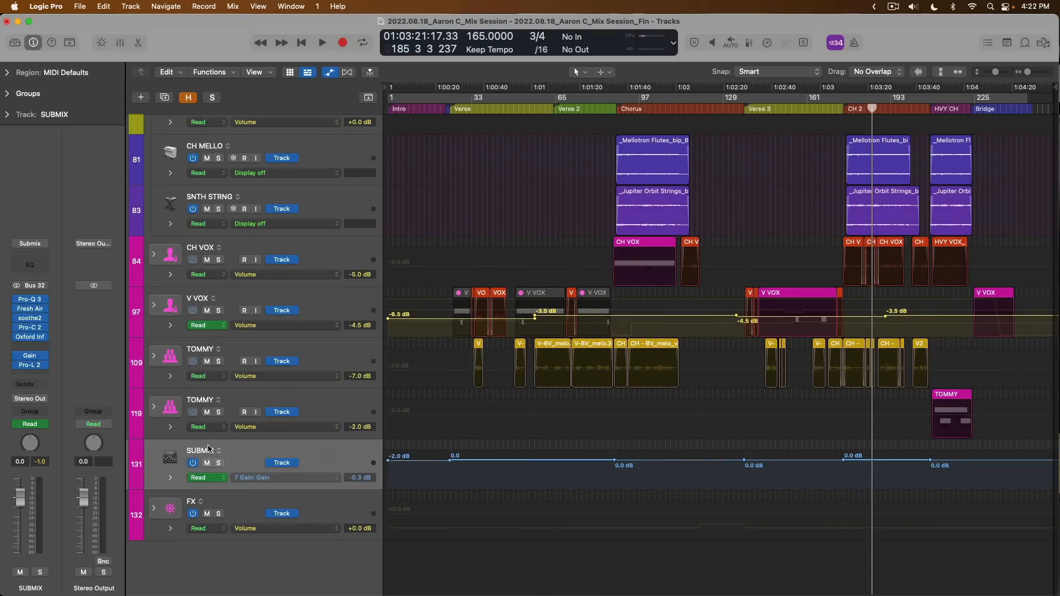
- Show the mixer, examine the channel strips' routing to the SUBMIX and onward to the outputs, and hide the mixer
key("x")
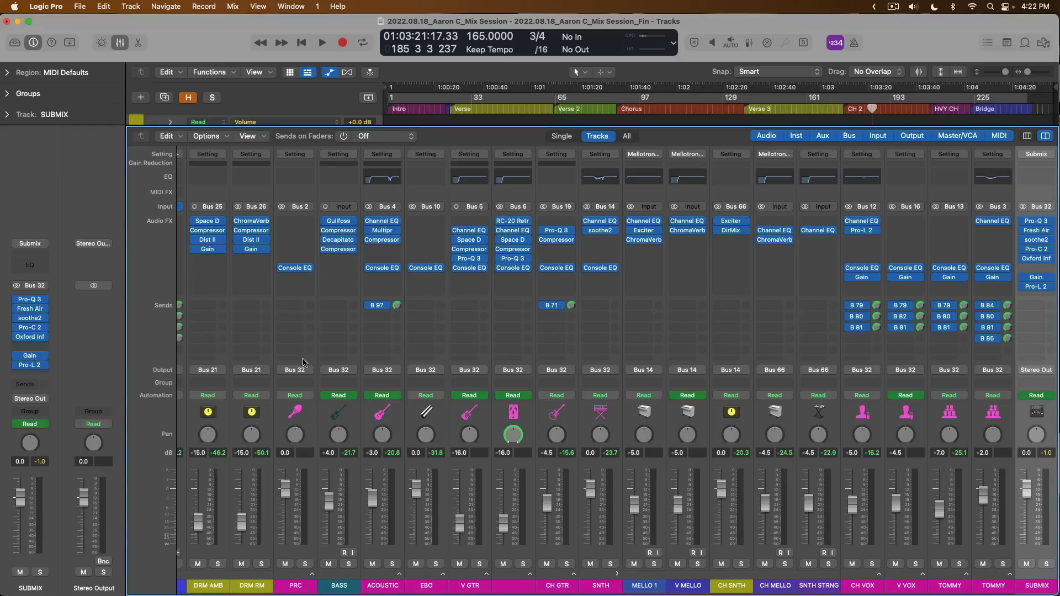
scroll(326, 383, "right", 1)
scroll(327, 383, "right", 2)
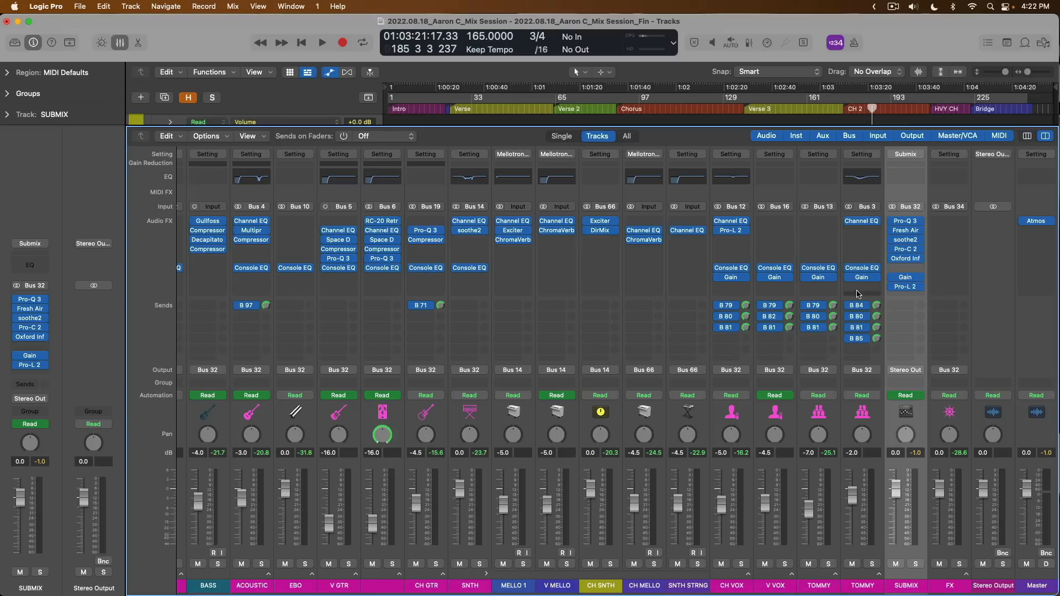
scroll(918, 336, "right", 1)
key("x")
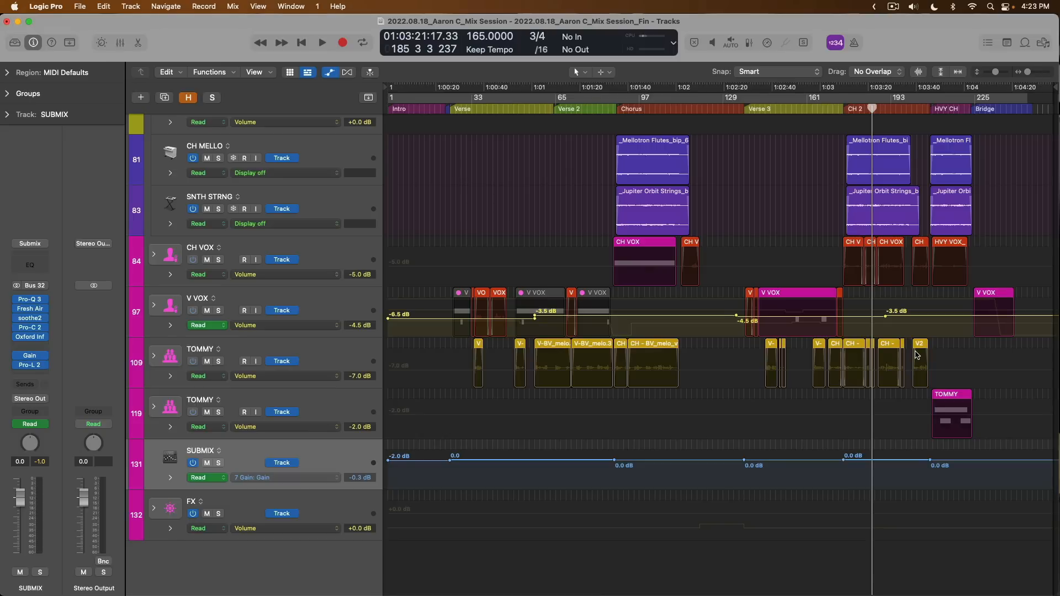
- Inspect the Pro-L 2 limiter on the SUBMIX channel and close the plug-in
mouse_move(37, 360)
left_click(31, 367)
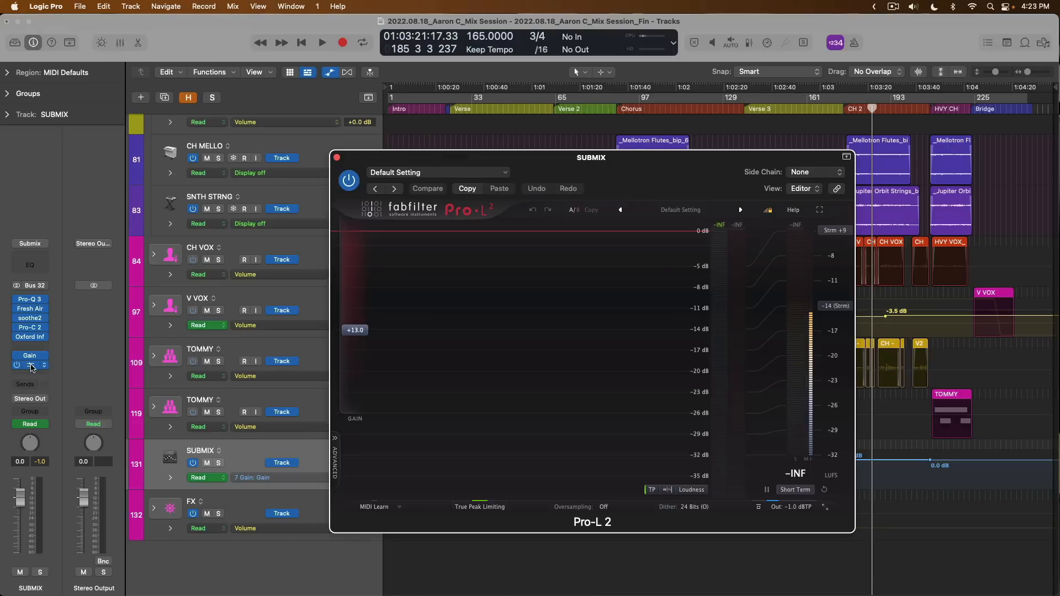
left_click(337, 159)
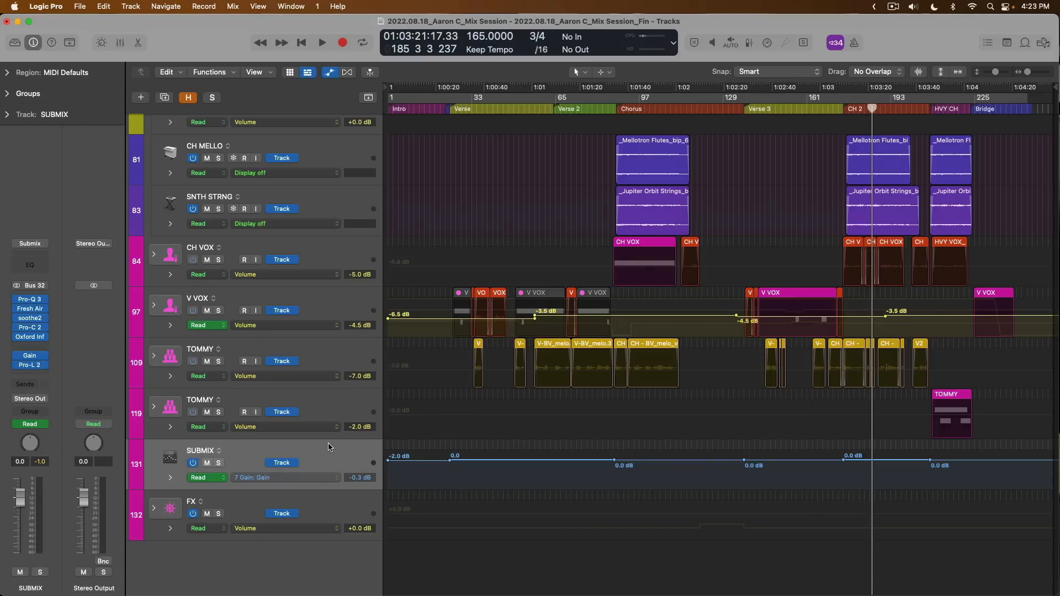
- Bring the SUBMIX Gain automation around the Intro-to-Verse transition into close view and set the playhead near bar 17
left_click_drag(972, 490, 367, 446)
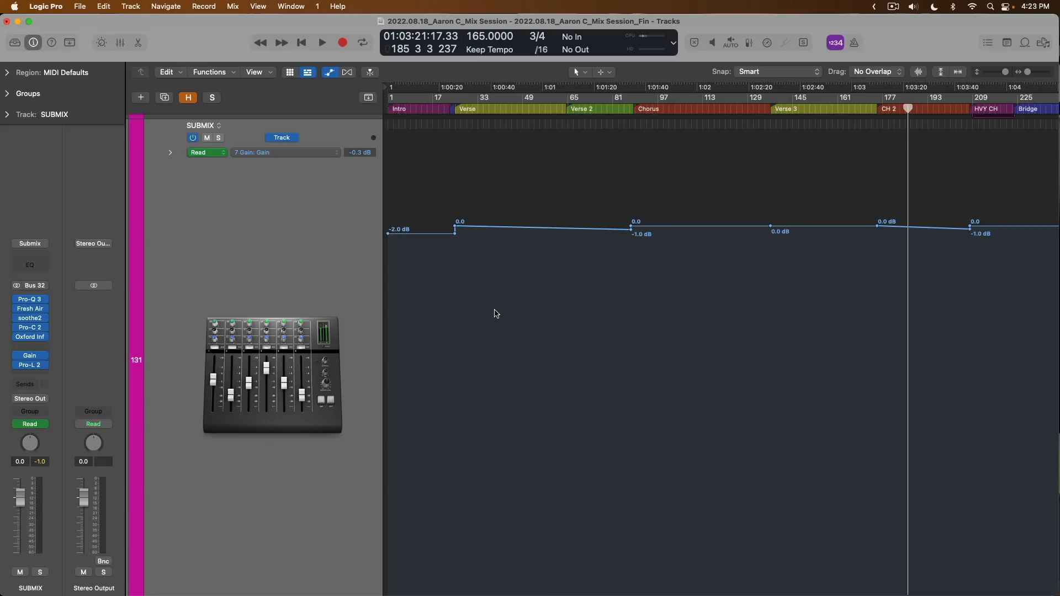
left_click(409, 110)
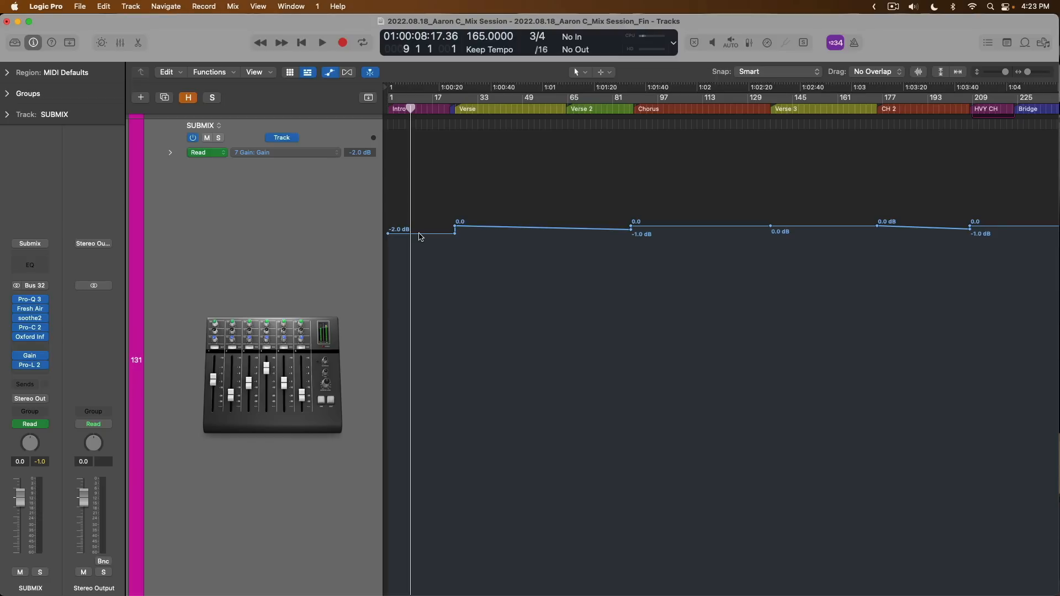
left_click_drag(424, 180, 514, 318)
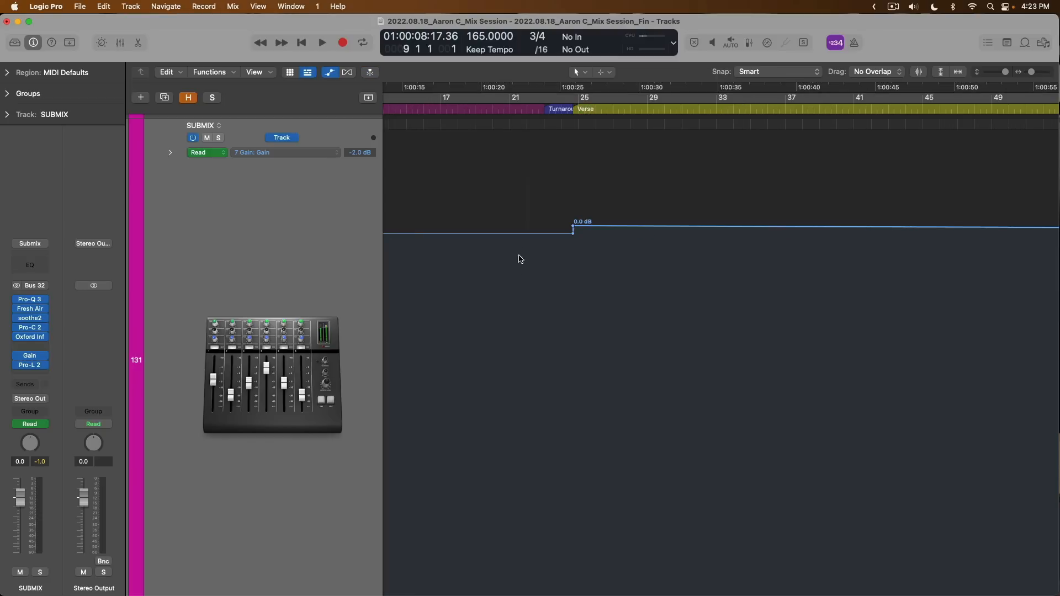
left_click(444, 108)
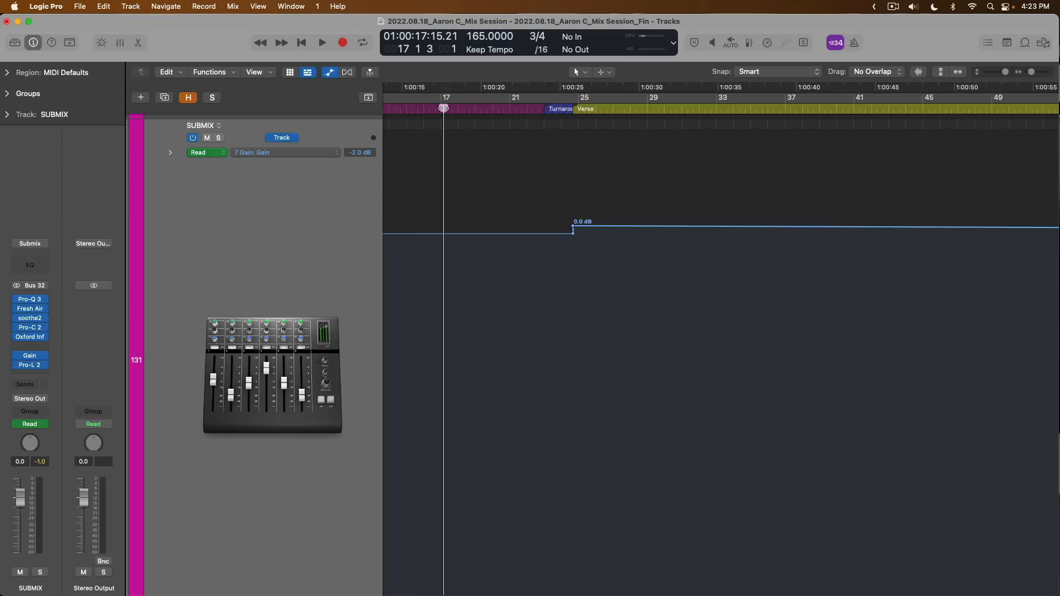
- Play the Intro into the Verse with the SUBMIX Gain plug-in open beside its active automation
key("space")
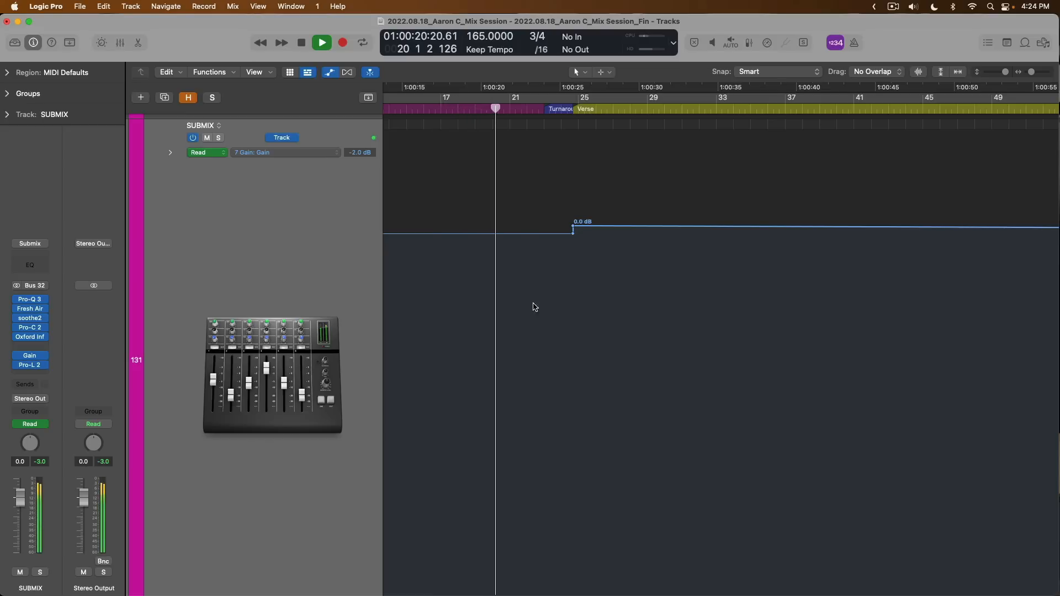
left_click(30, 355)
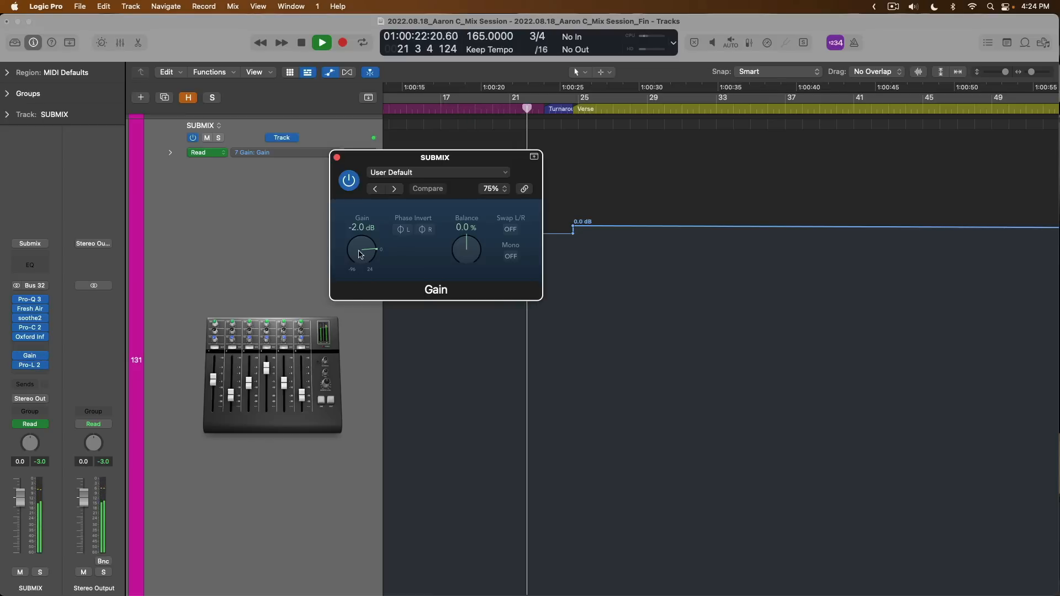
left_click_drag(407, 160, 707, 394)
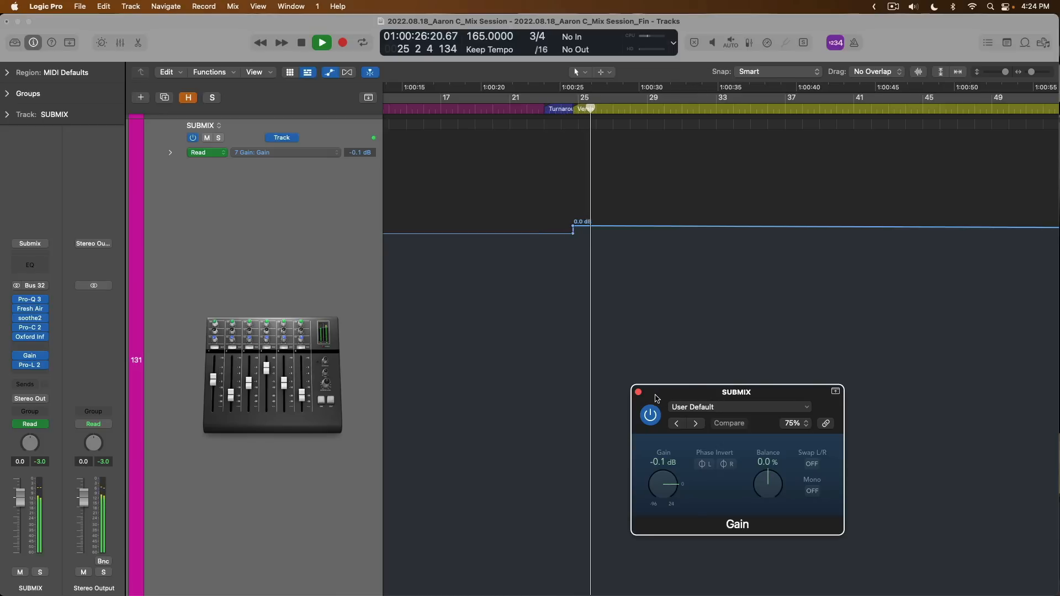
key("space")
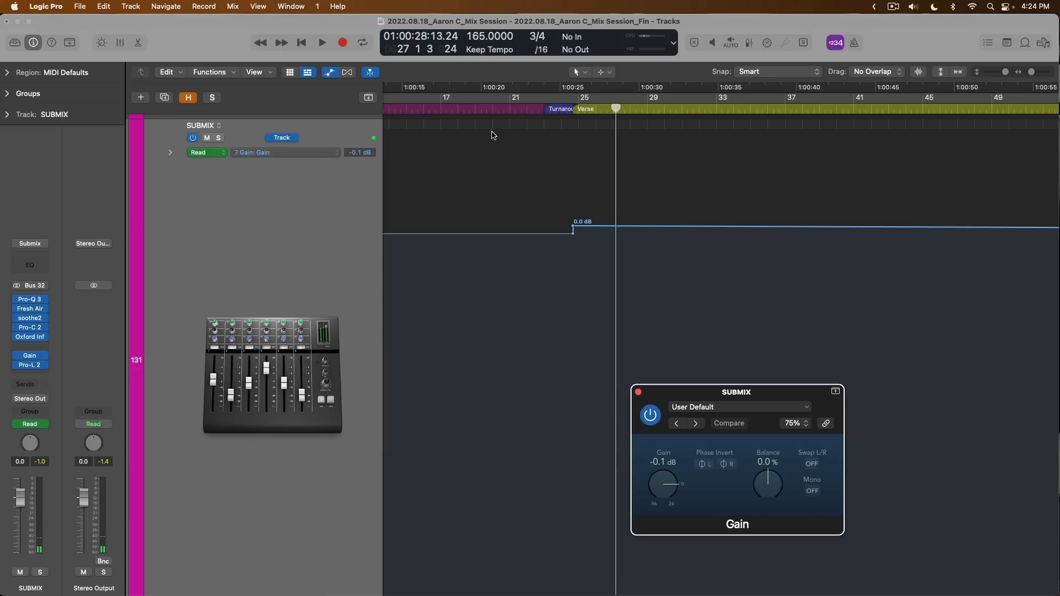
- Bypass the SUBMIX automation and play the transition into the Verse from bar 21
left_click(510, 110)
left_click(16, 424)
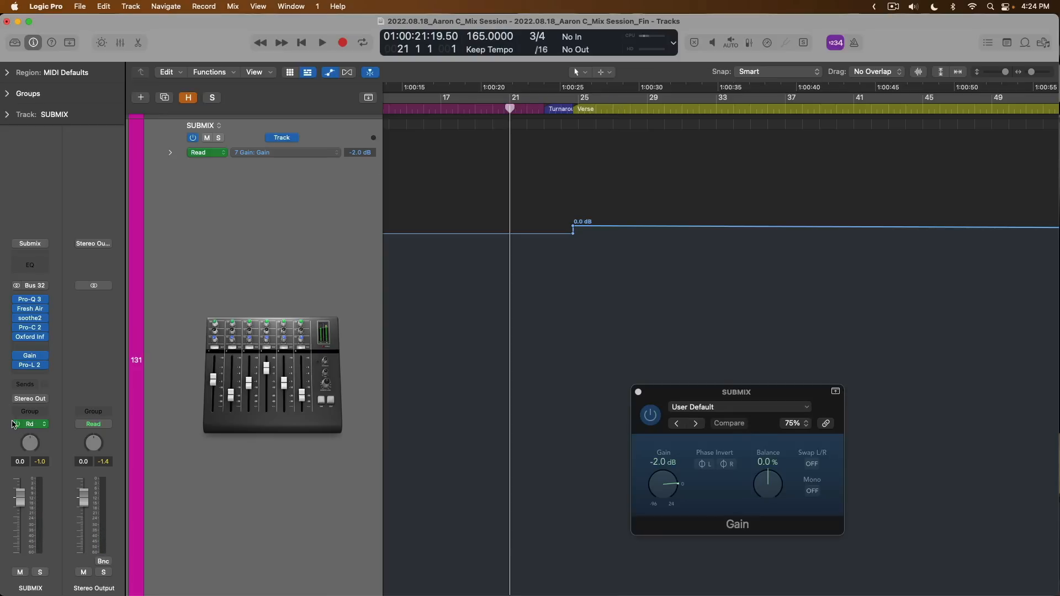
key("space")
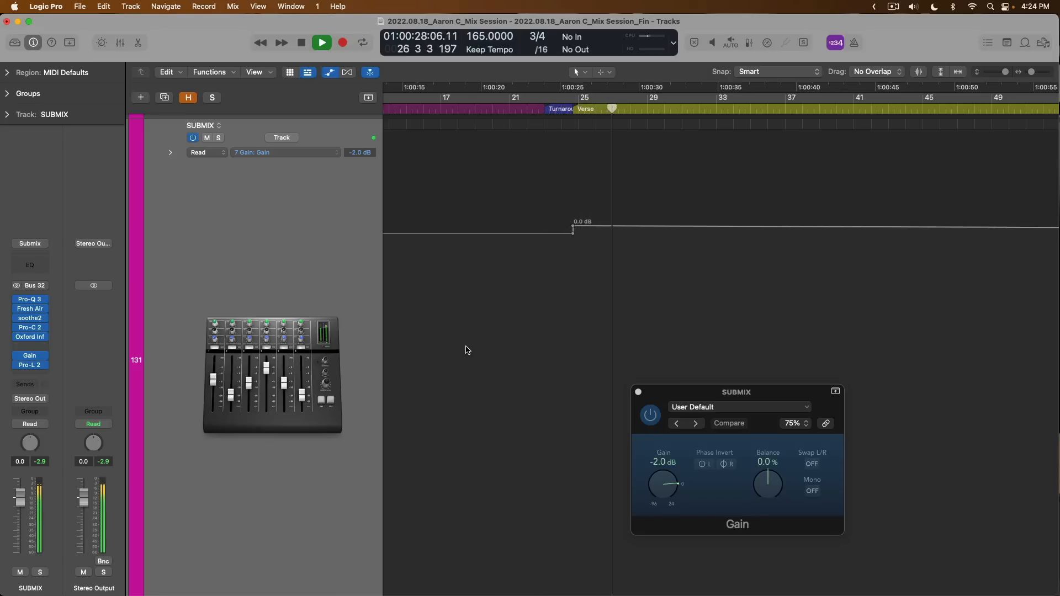
key("space")
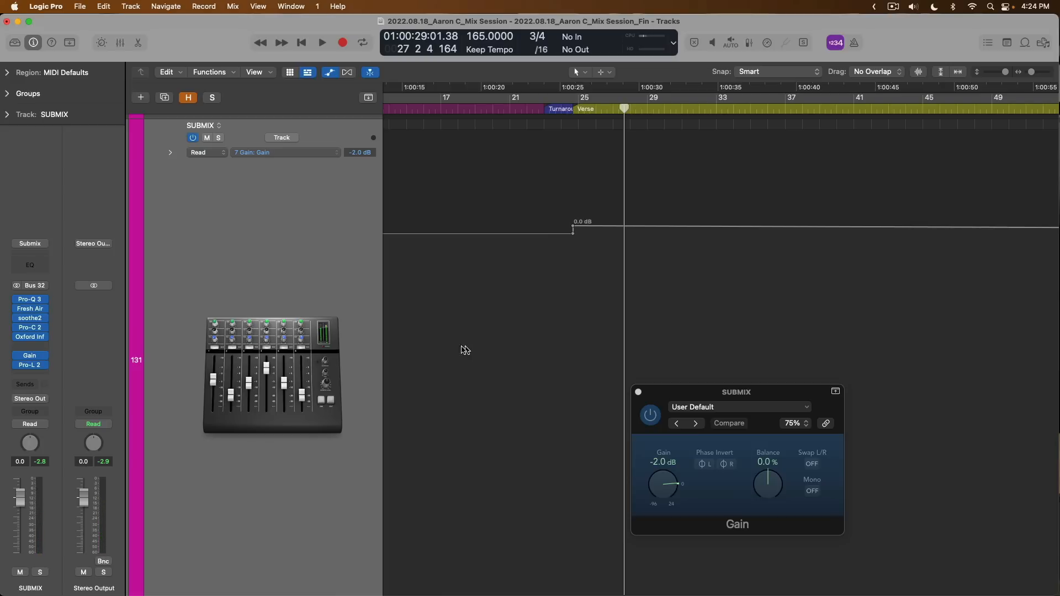
- Reactivate the SUBMIX automation, replay the transition into the Verse while watching the Gain plug-in, and close it
left_click(23, 425)
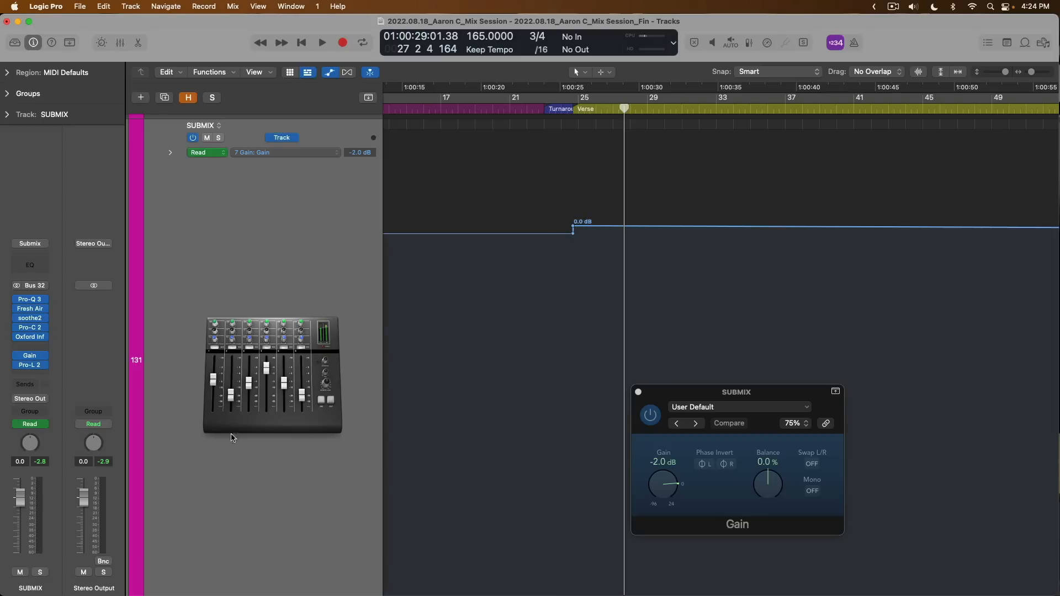
key("space")
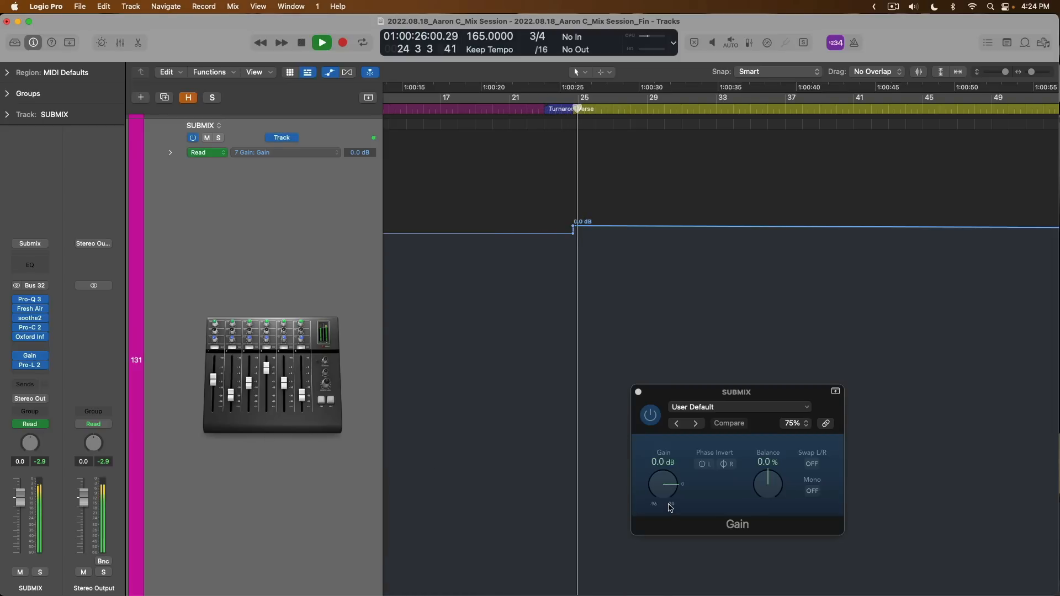
key("space")
left_click(638, 393)
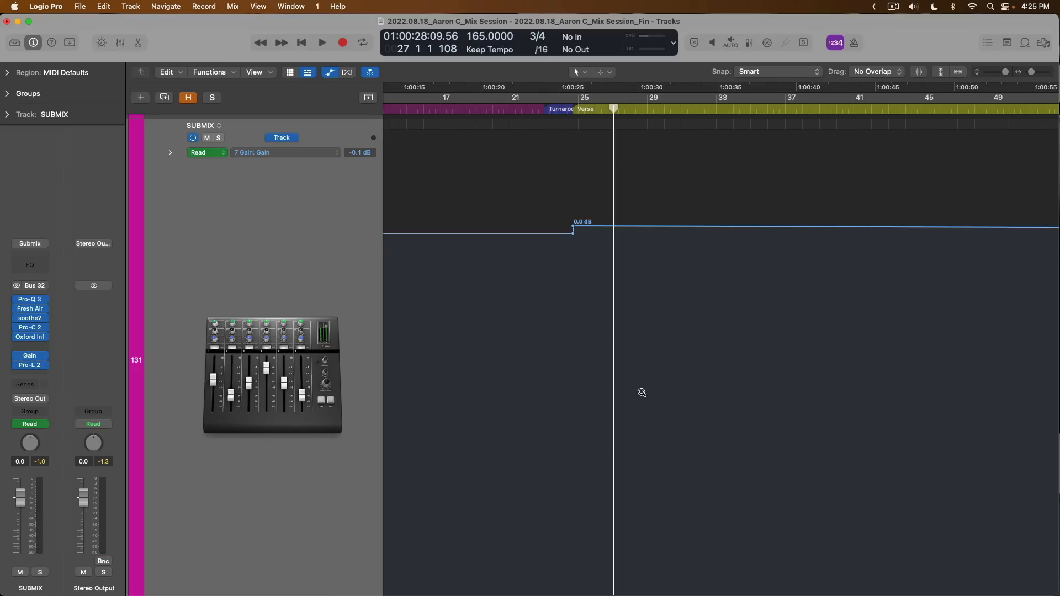
- Bypass the SUBMIX automation and play the CH 2 to HVY CH transition from bar 201 with the Gain plug-in open
key("z")
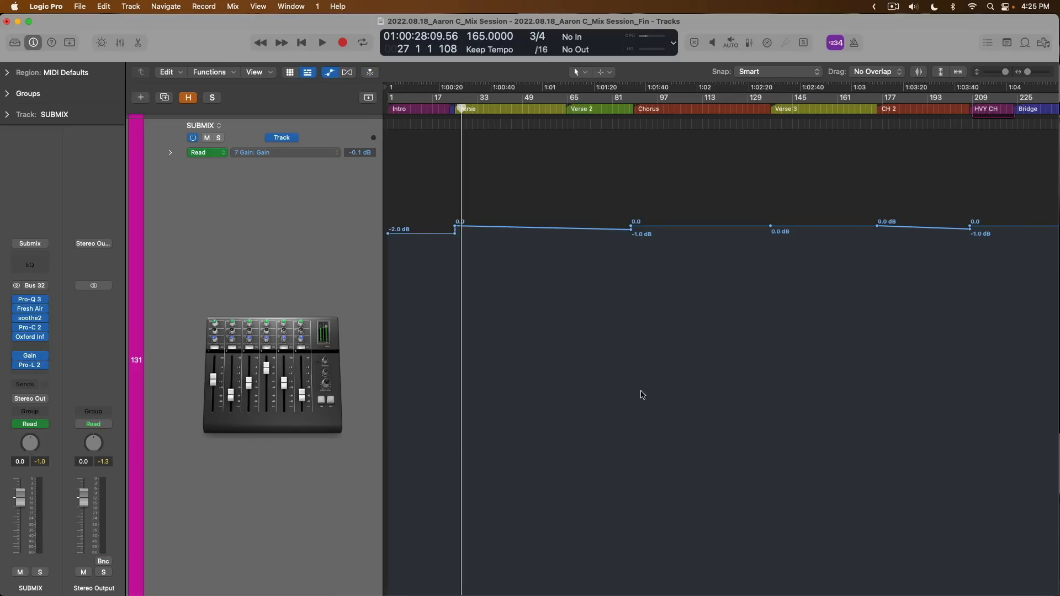
left_click_drag(857, 170, 1055, 299)
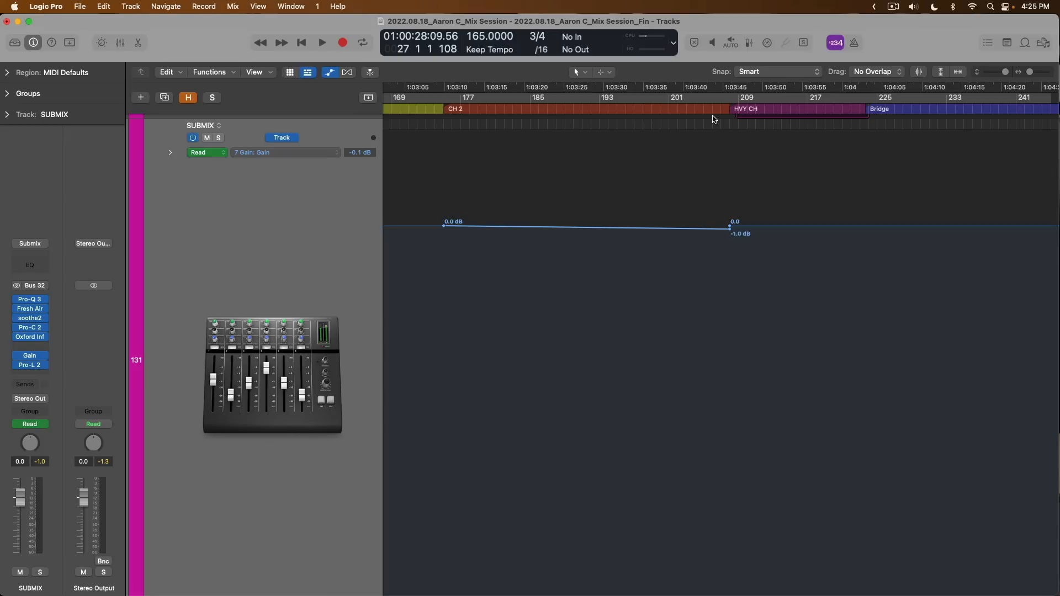
left_click(670, 109)
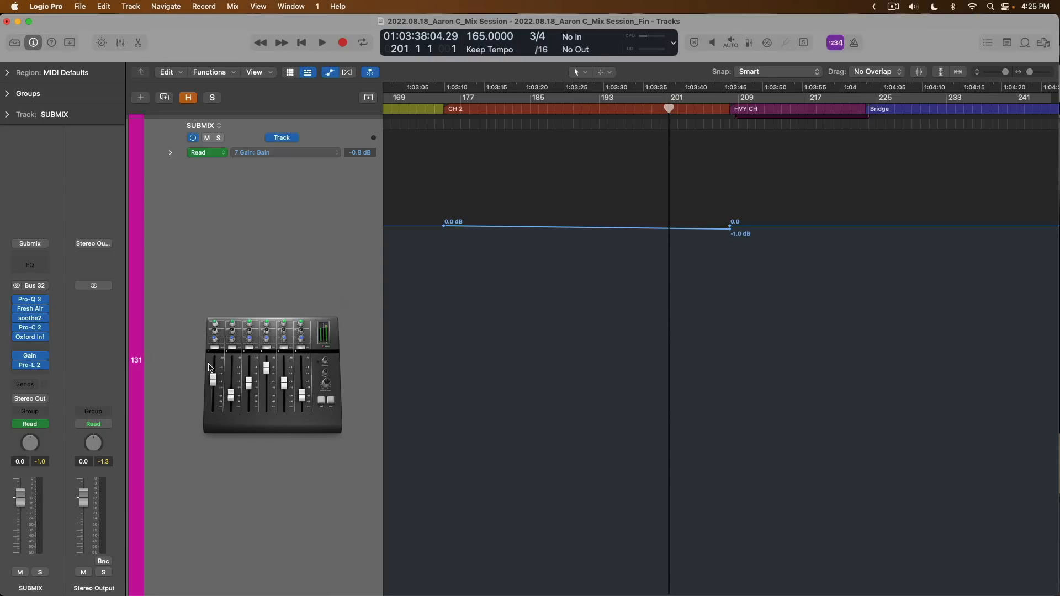
left_click(21, 425)
mouse_move(34, 357)
key("space")
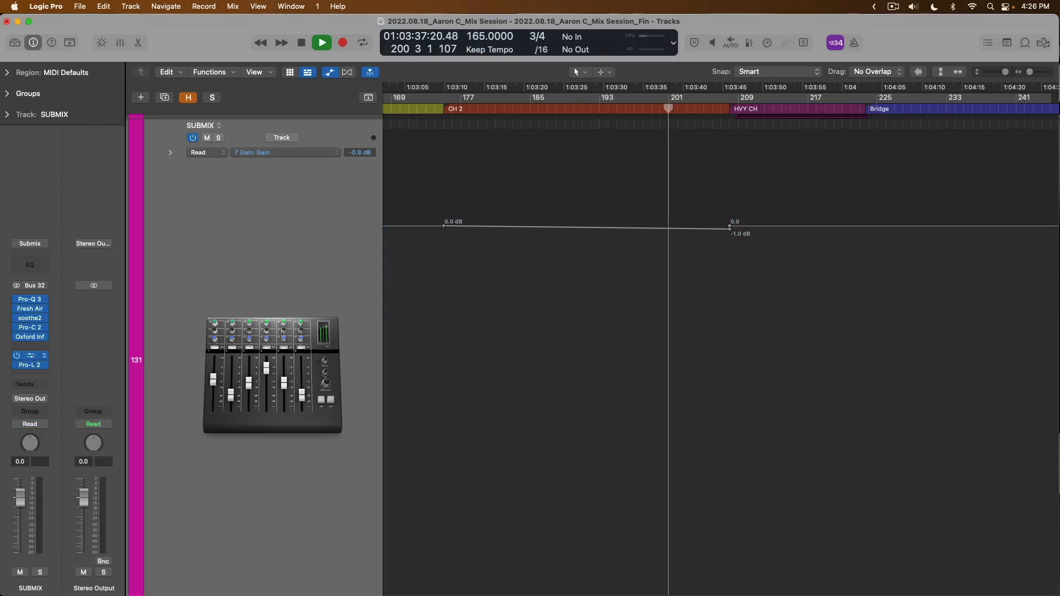
left_click(33, 358)
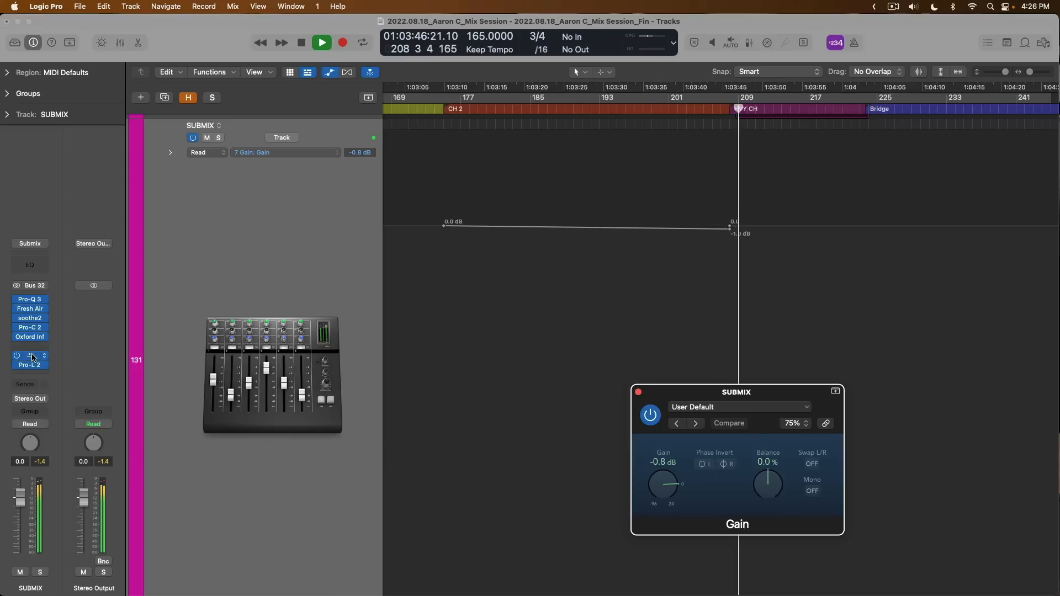
key("space")
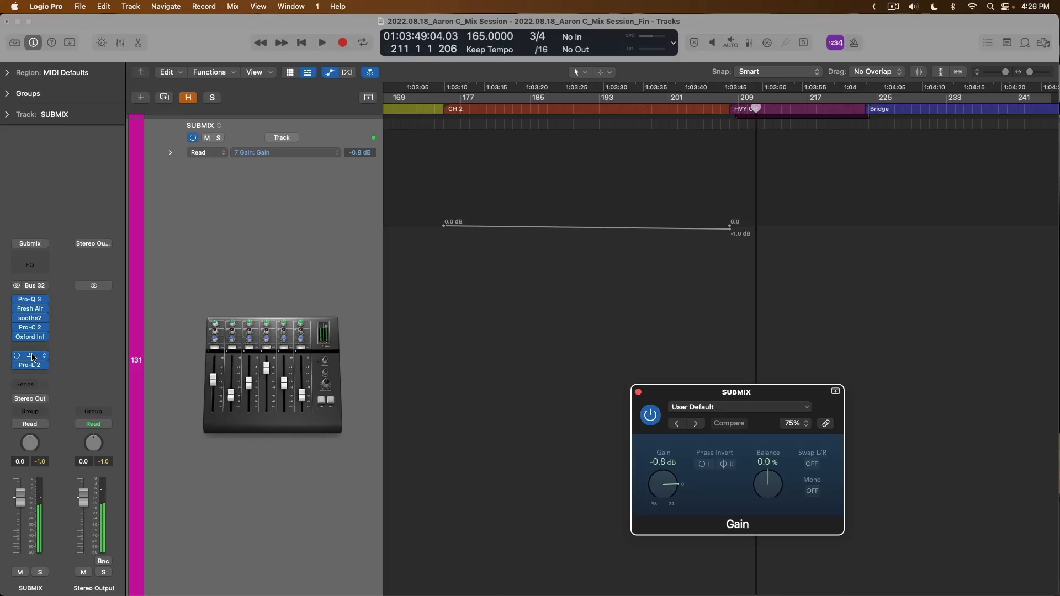
- Reactivate the SUBMIX automation, replay the transition from CH 2 into HVY CH, and close the Gain plug-in before stopping playback
left_click(15, 420)
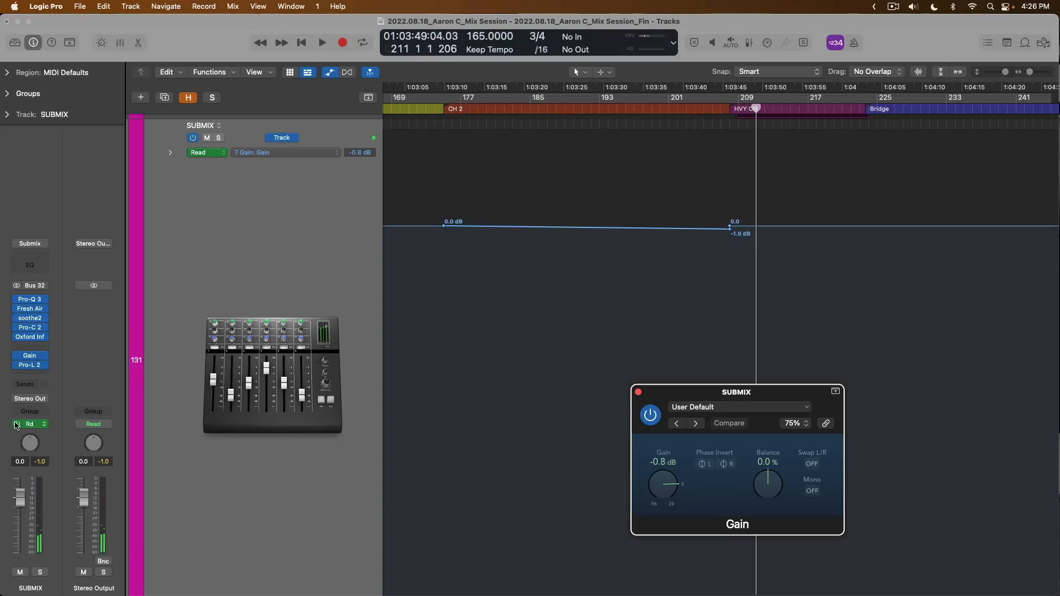
key("space")
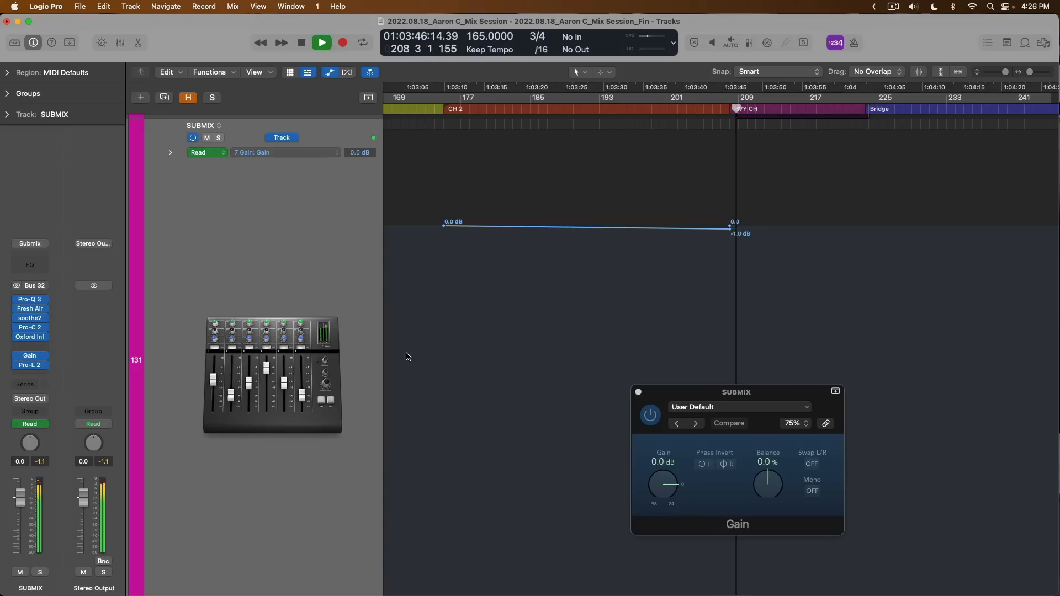
left_click(639, 393)
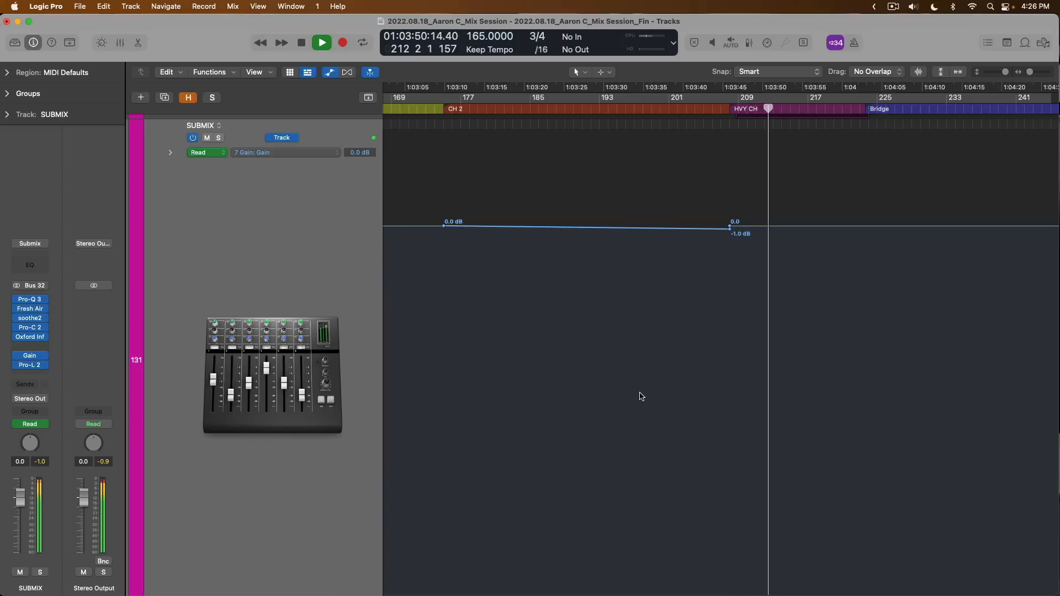
key("space")
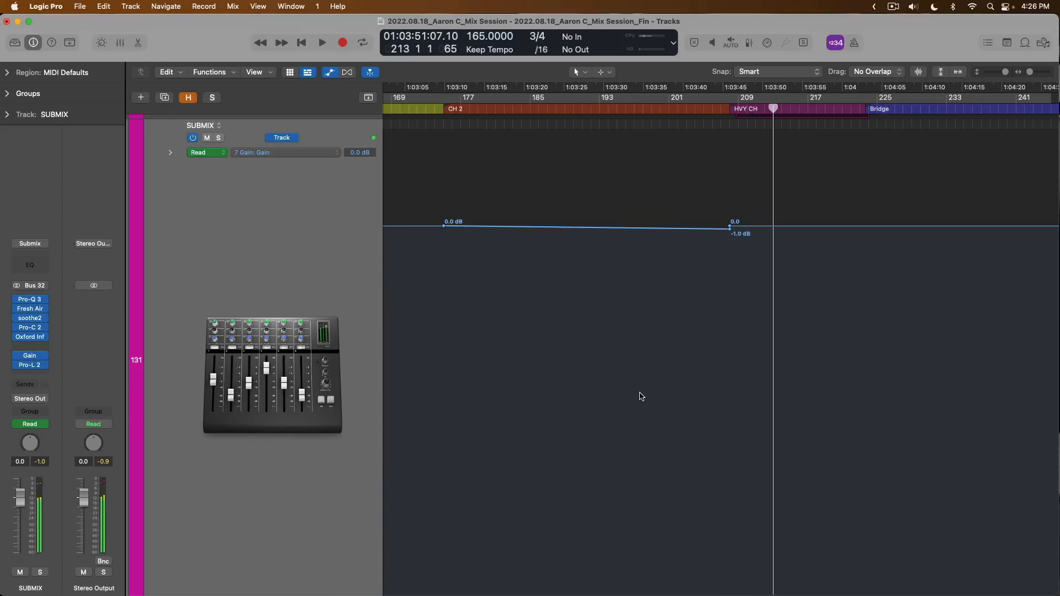